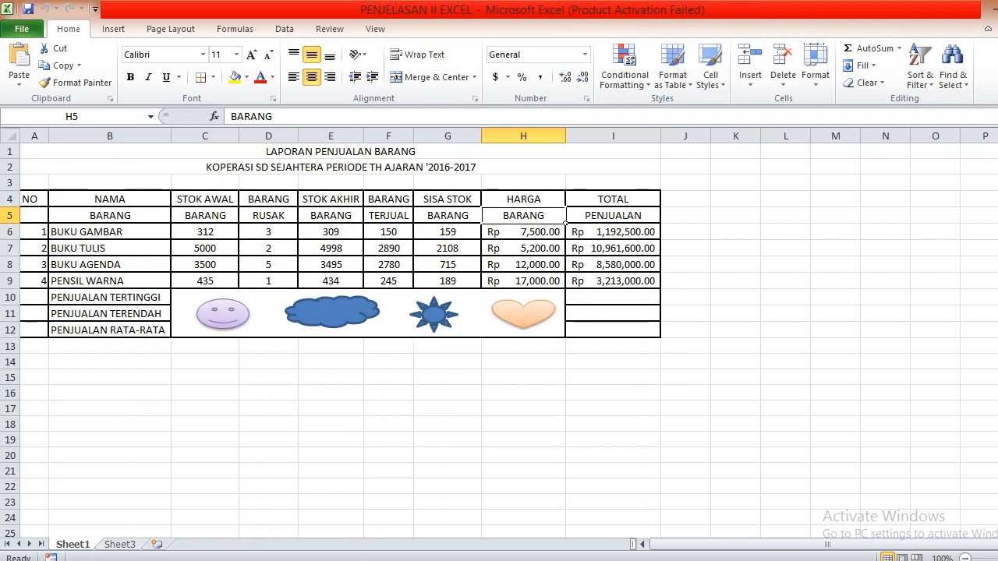
- Delete the empty Sheet3 from the workbook
click(487, 438)
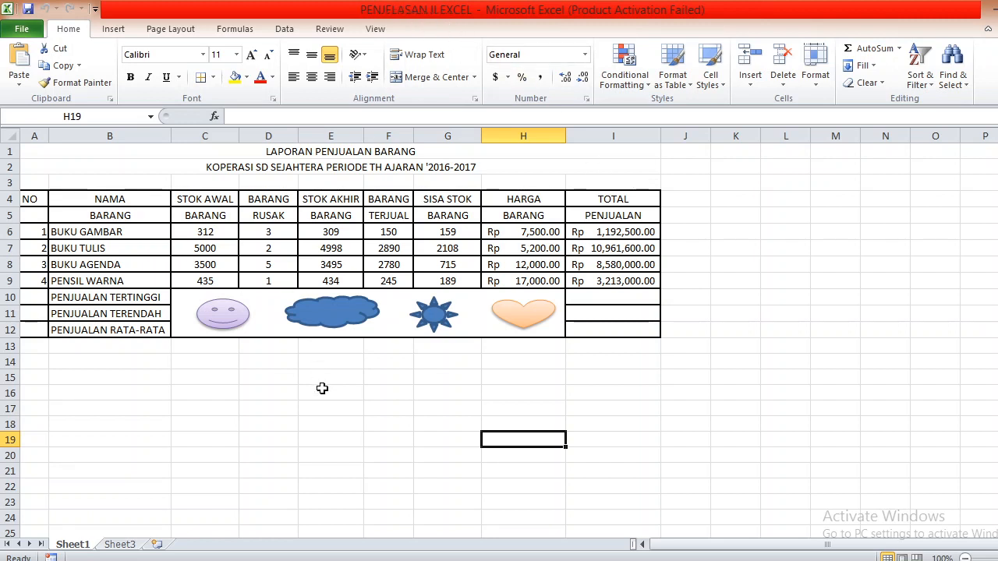
click(123, 546)
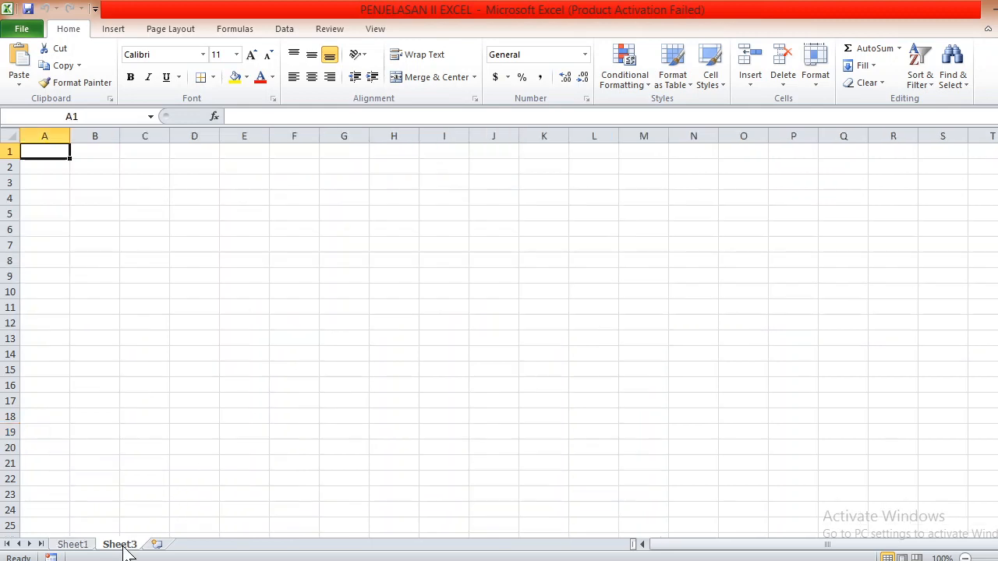
right_click(121, 545)
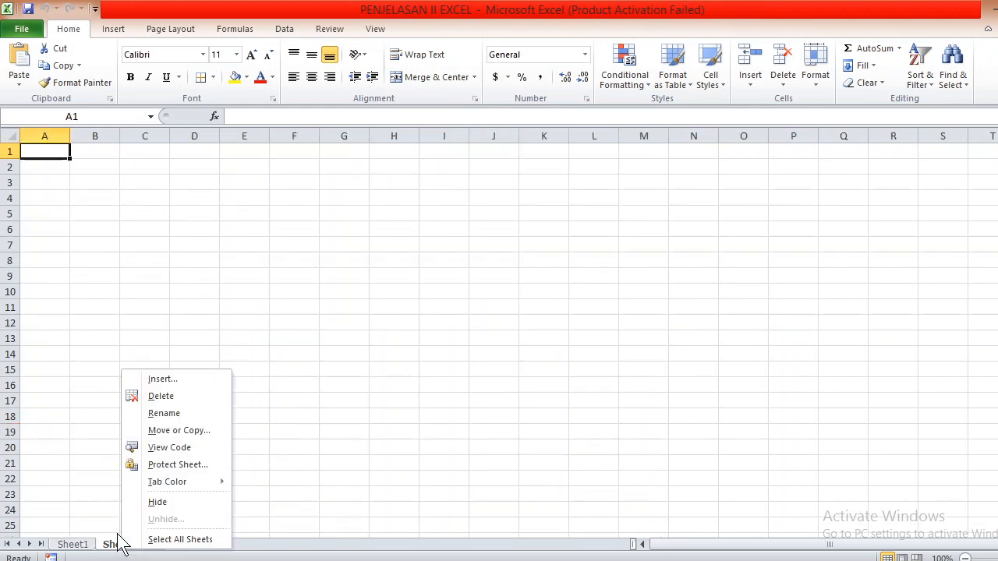
click(194, 394)
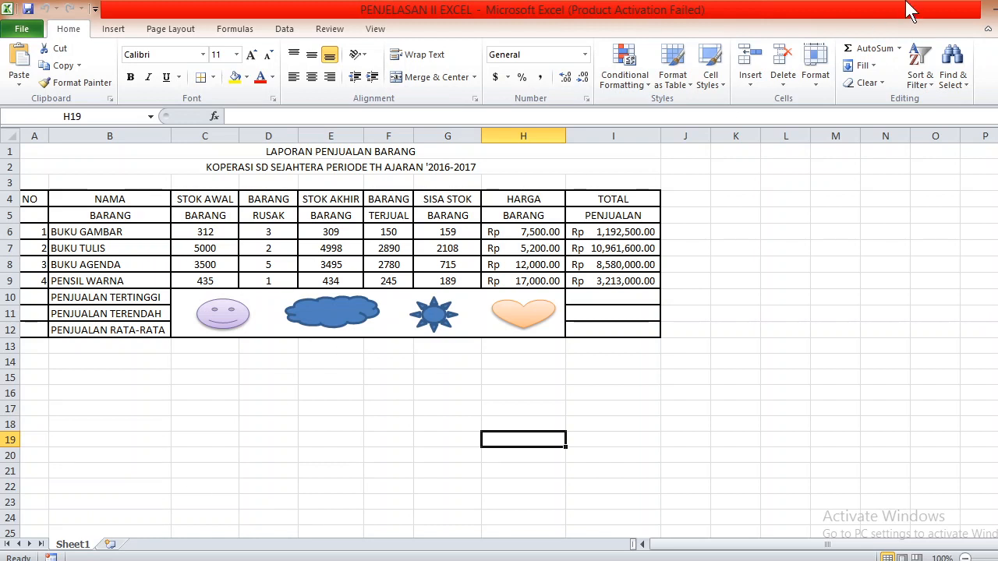
- Insert a new blank worksheet after Sheet1
click(114, 549)
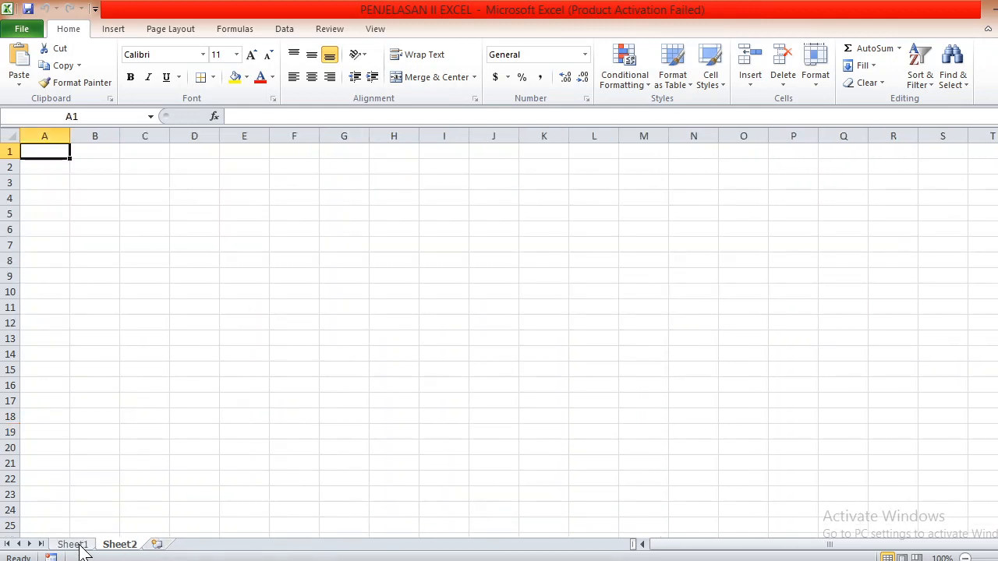
click(78, 547)
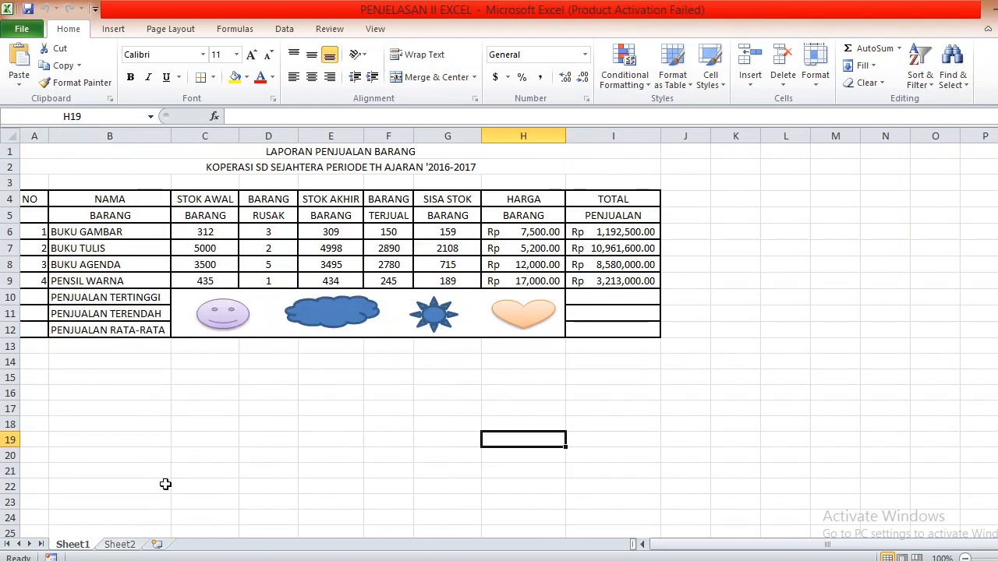
click(125, 546)
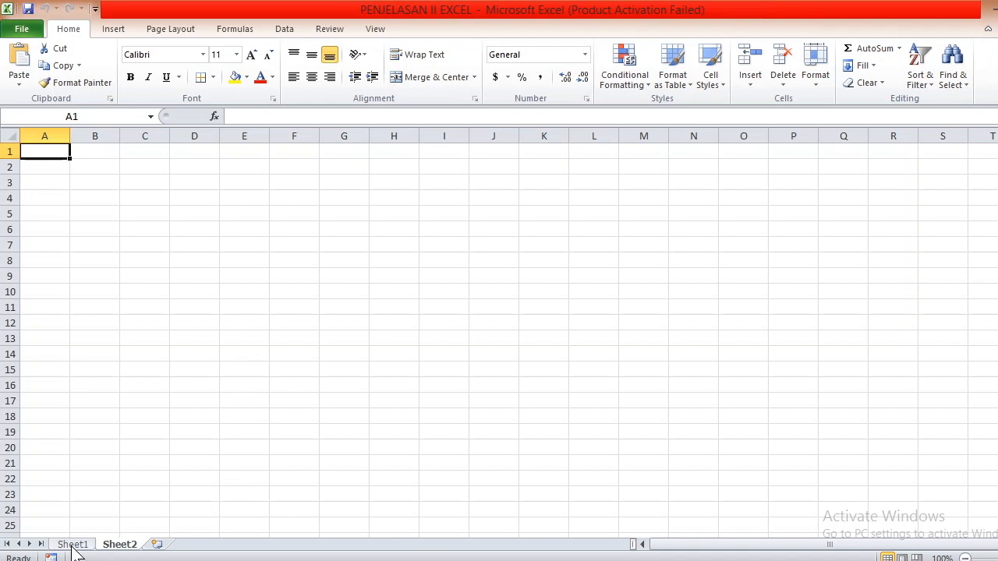
click(74, 546)
- Enter the title "MENGHITUNG LUAS, KELILING,VOLUME" in cell A1 of Sheet2
click(118, 546)
text(M)
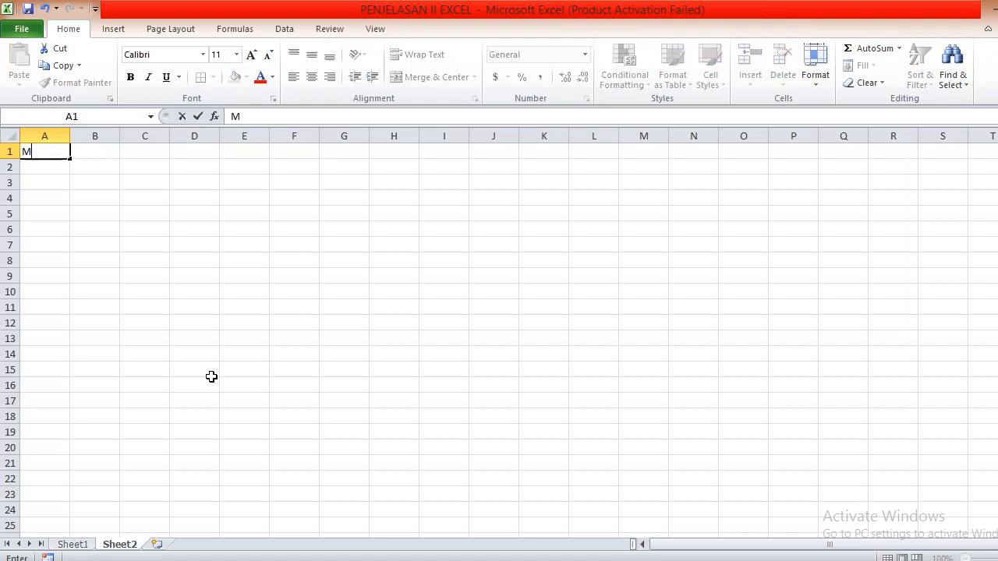
text(ENGHITUNG)
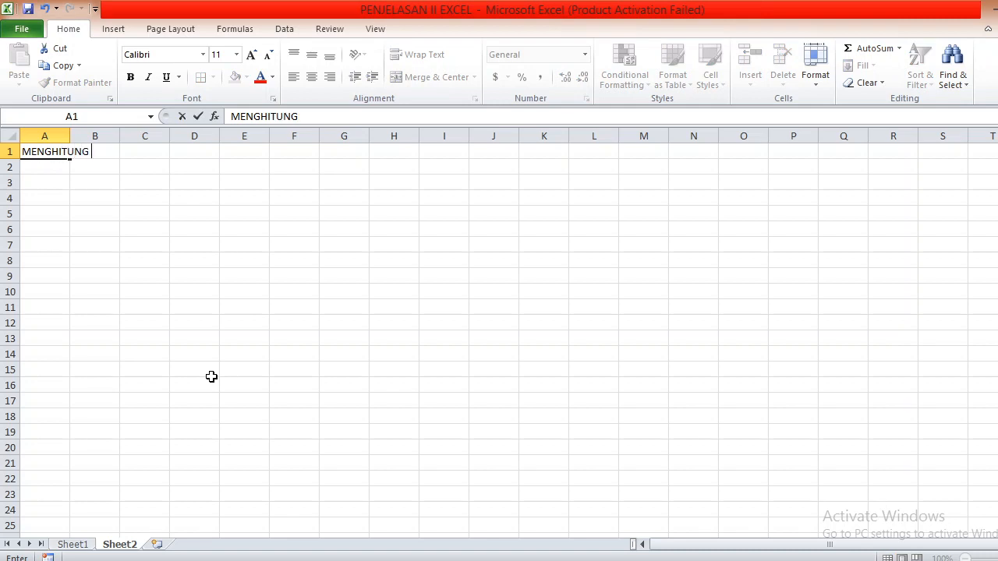
text( LUAS, KELIL)
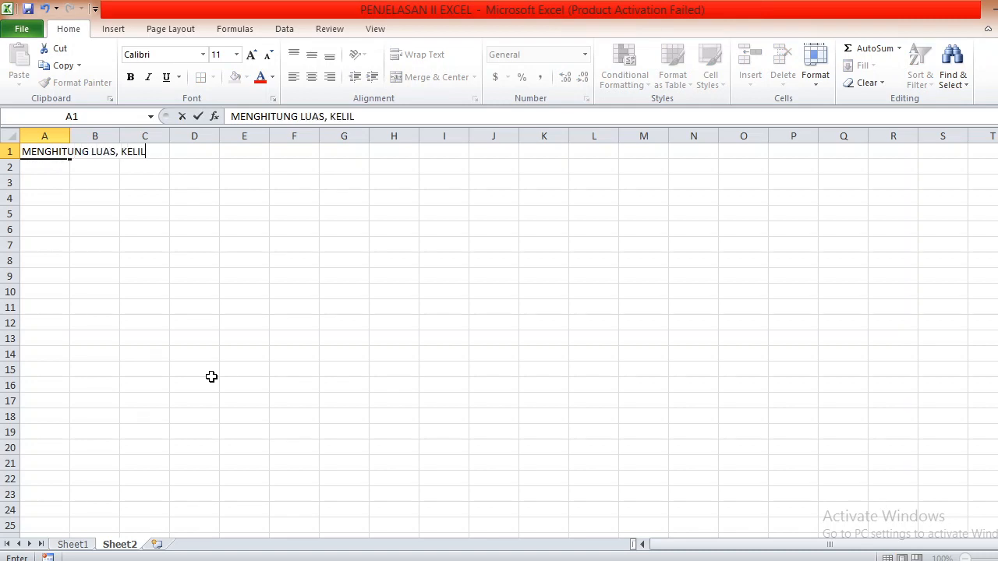
text(ING,VOLUME)
key(Return)
key(Return)
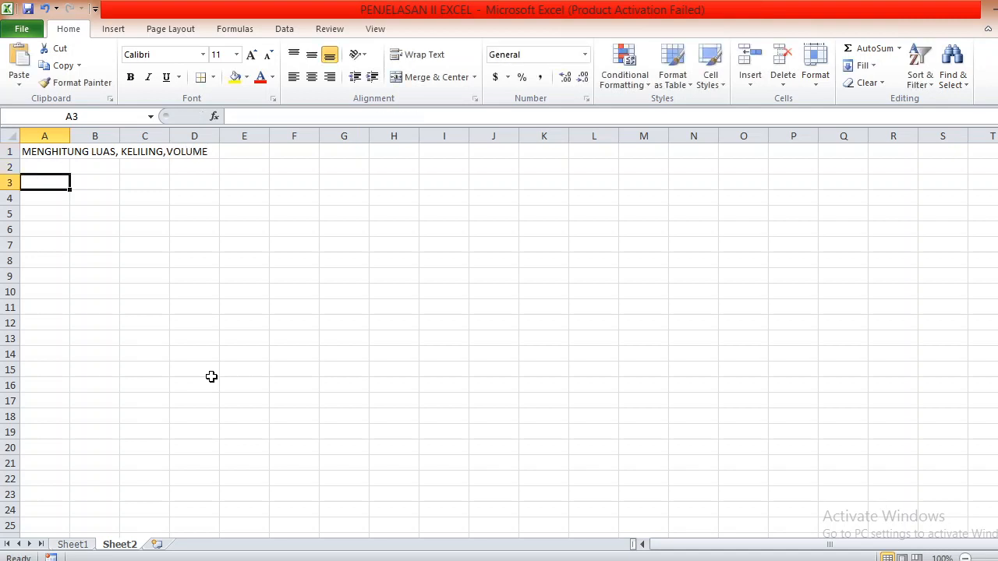
- Enter the column headings NO, NAMA BANGUN, PANJANG and LEBAR in cells A3 to D3
text(NO)
key(Tab)
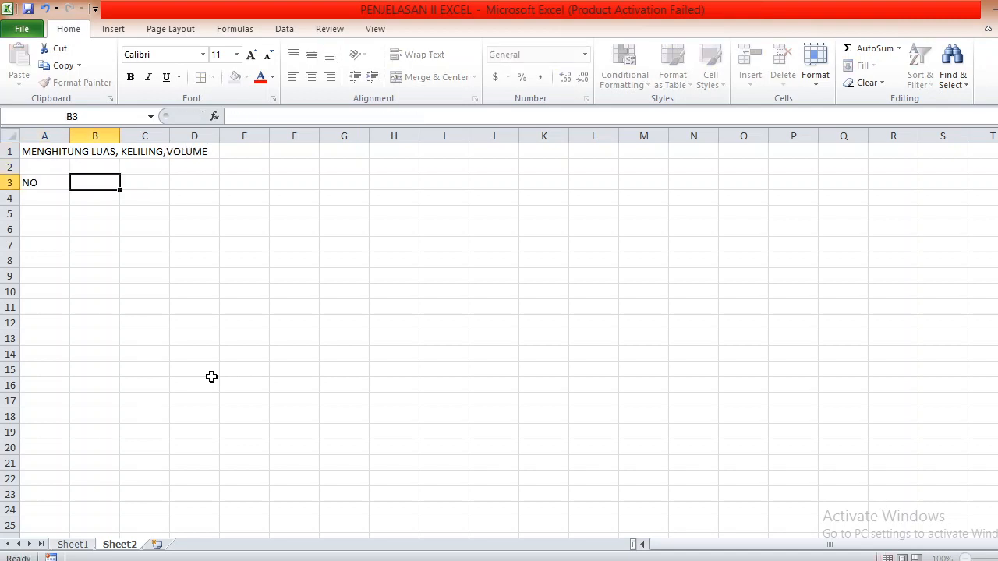
text(NAMA BANGUN)
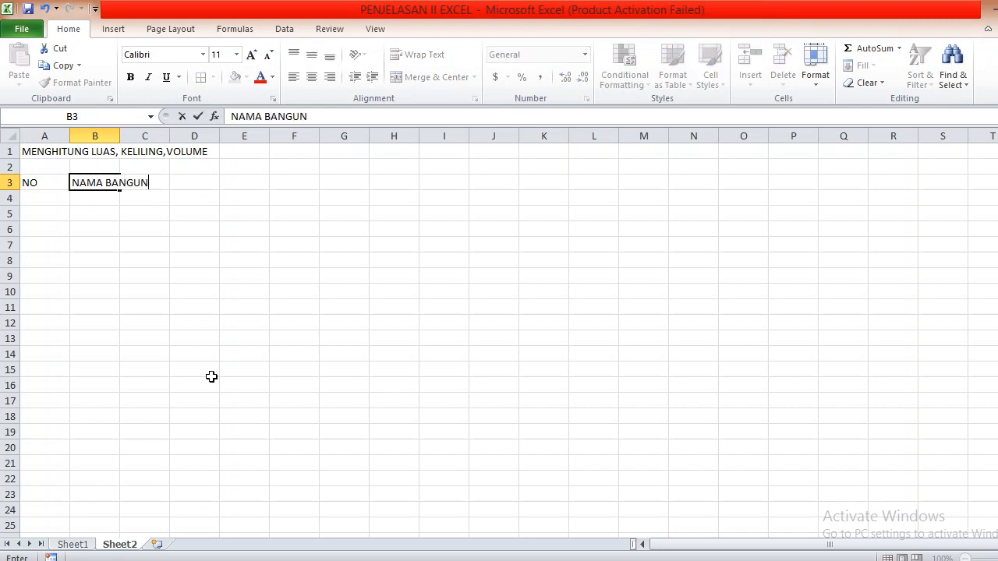
key(Tab)
text(PANJANG)
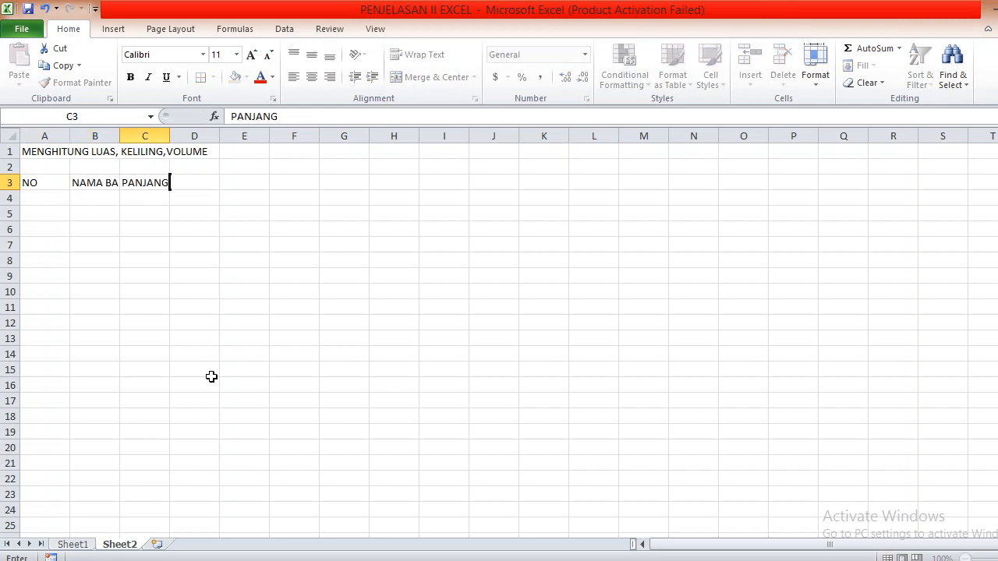
key(Tab)
text(LEBAR)
key(Tab)
- Enter ALAS TINGGI as a single column heading in cell E3
text(A)
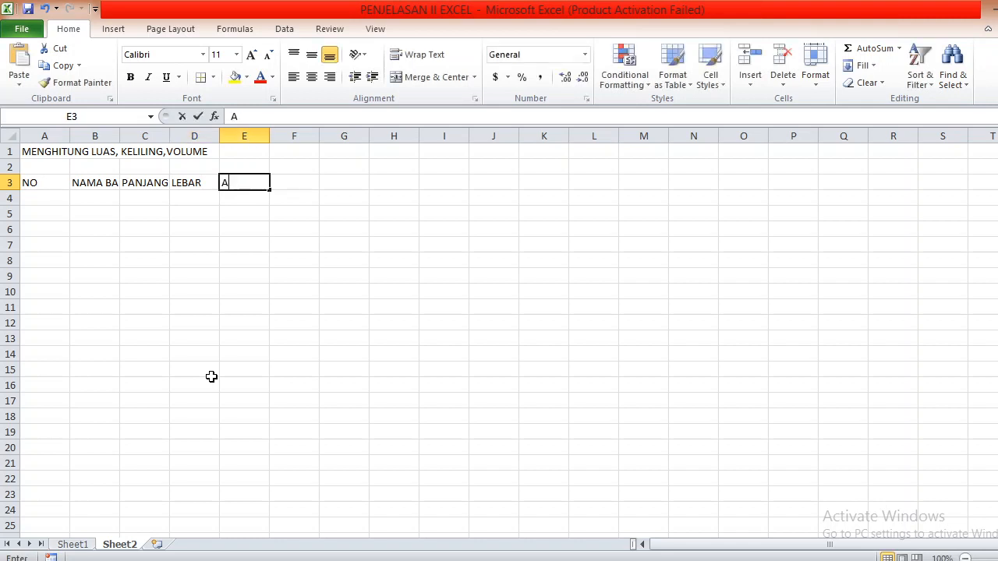
text(LAS TINGGI)
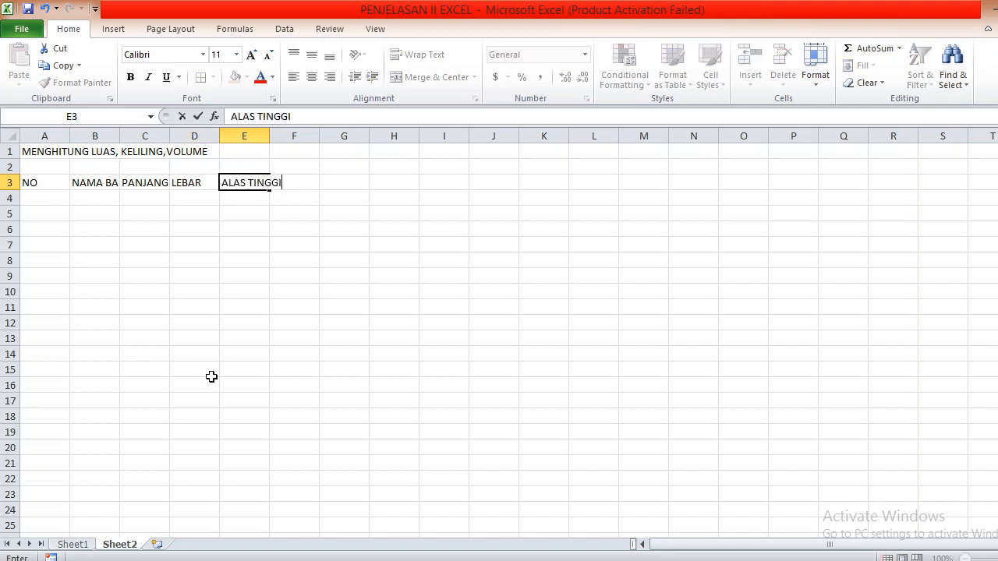
key(Tab)
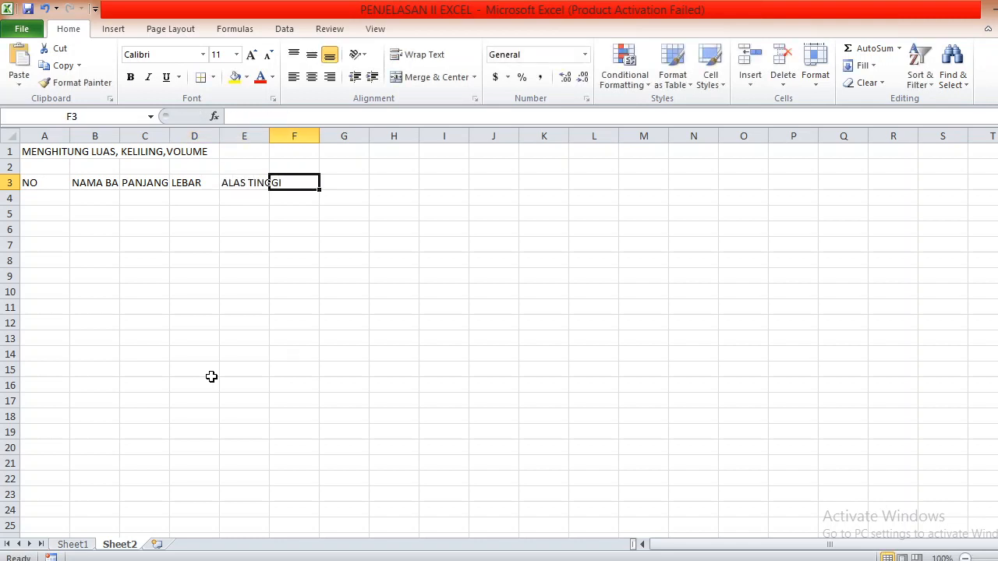
- Enter ALAS in cell E3, replacing its content, and add the headings TINGGI and JARI-JARI in F3 and G3
click(249, 181)
text(A)
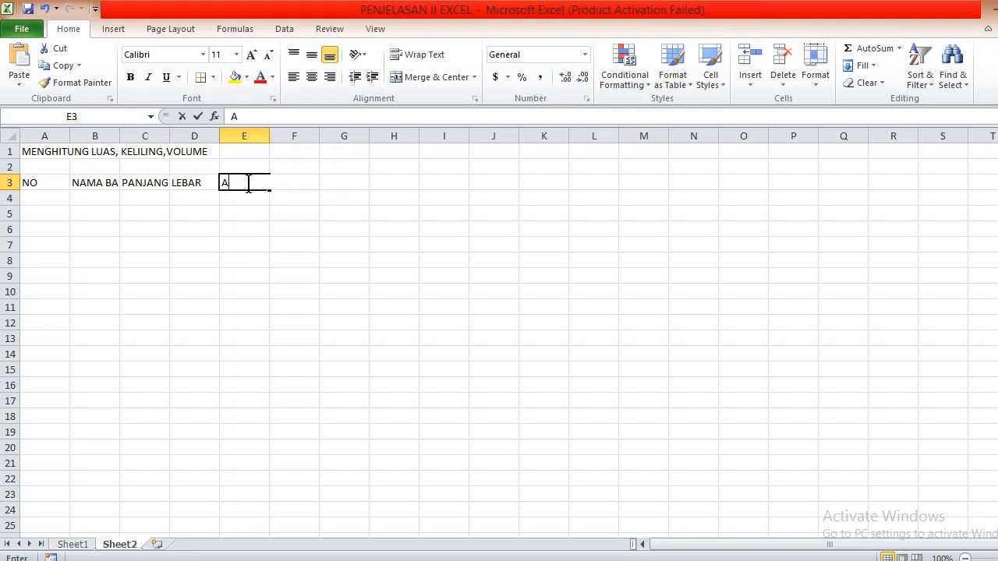
text(LAS)
key(Tab)
text(TINGG)
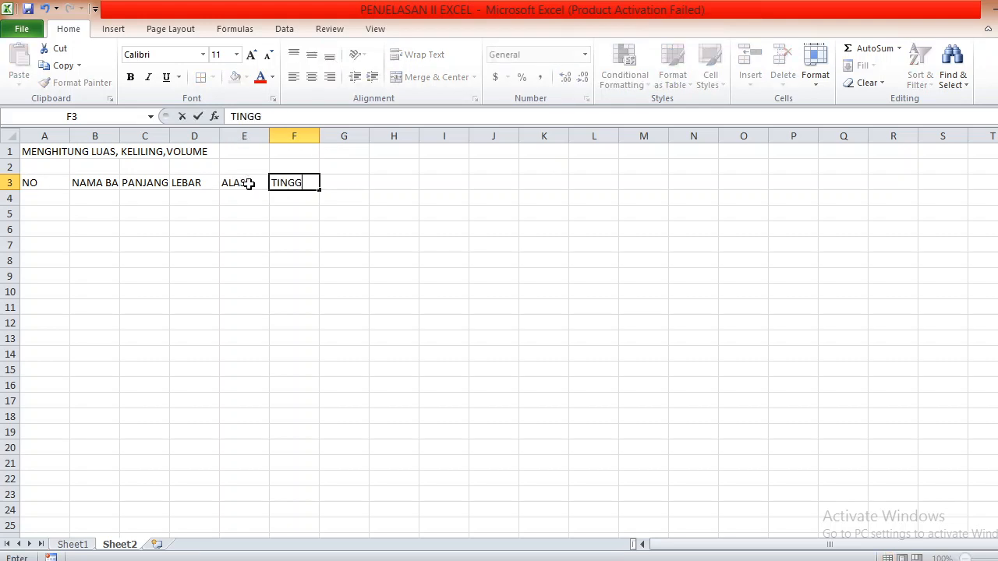
text(I)
key(Tab)
text(JARI)
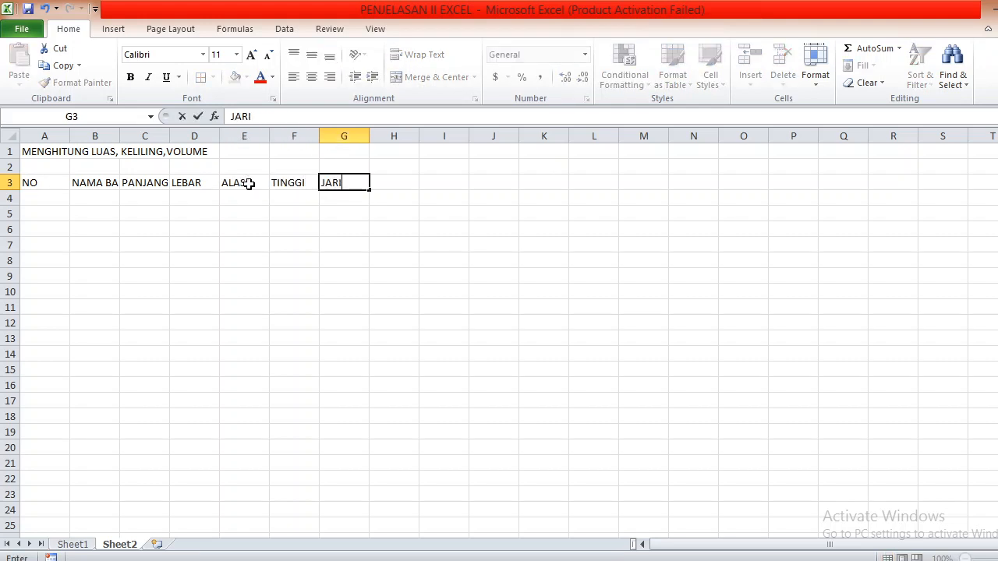
text(-JARI)
key(Tab)
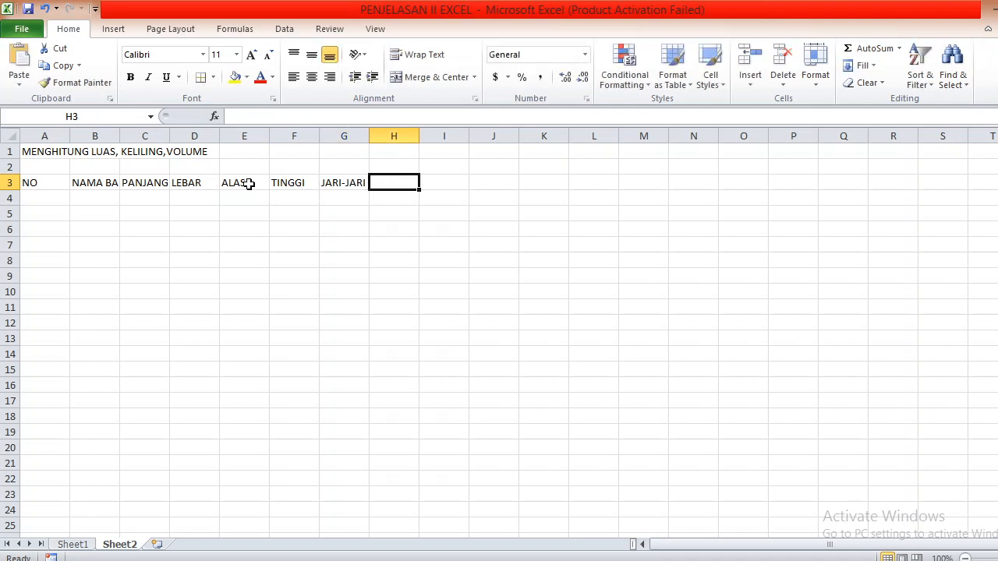
- Enter the column headings VOLUME, SISI, LUAS and KELILING in cells H3 to K3
text(VOLUME)
key(Tab)
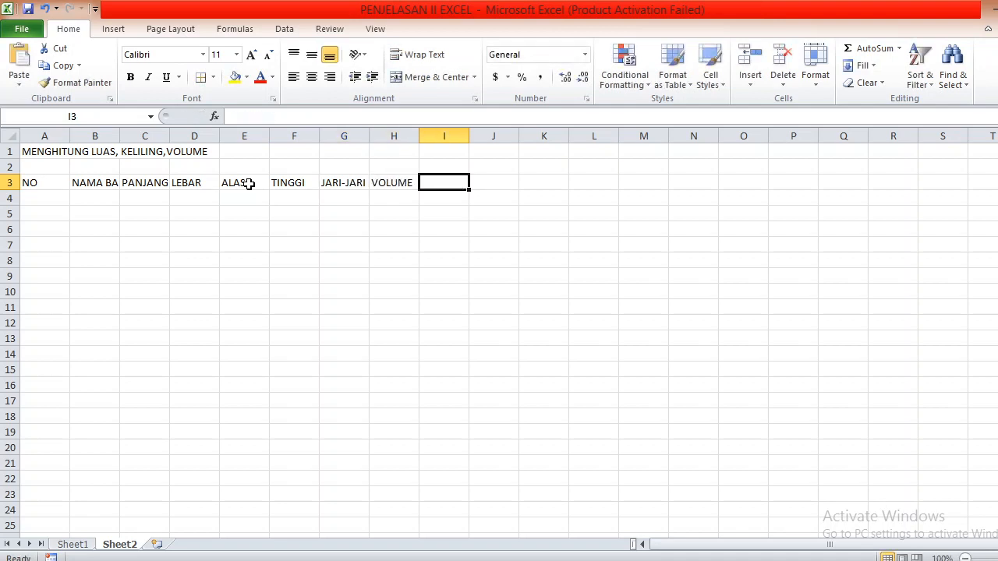
text(SISI)
key(Tab)
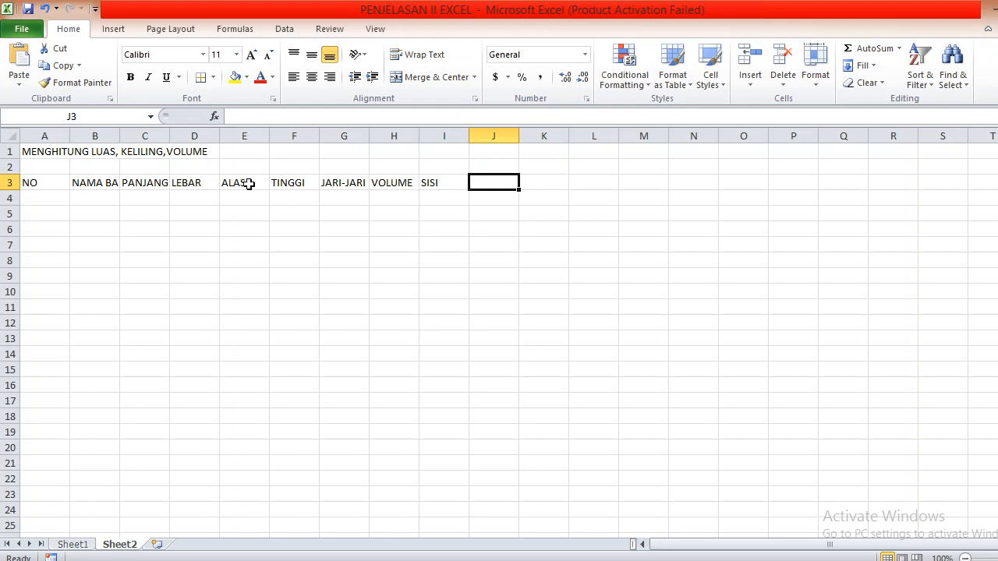
text(LUAS)
key(Tab)
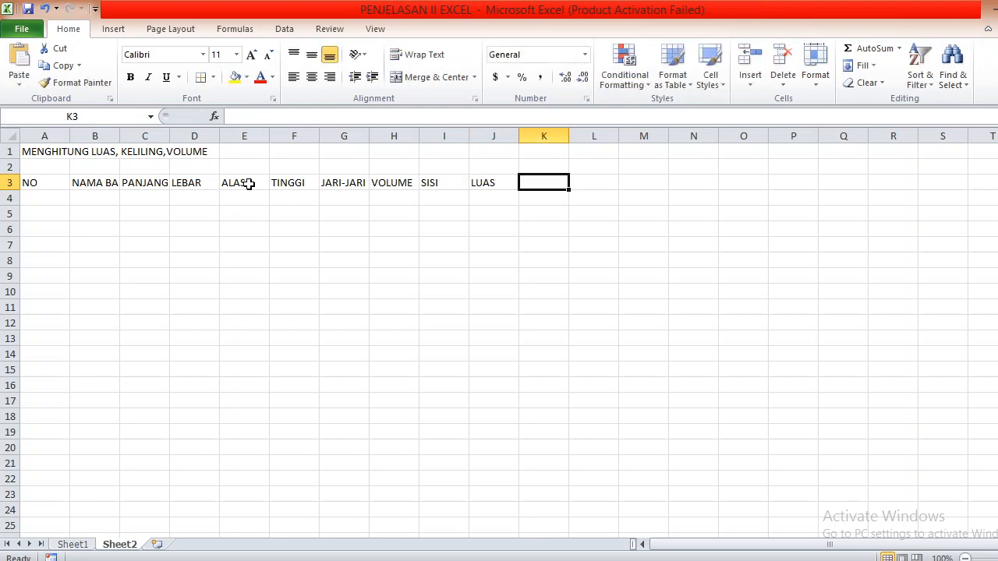
text(KELILING)
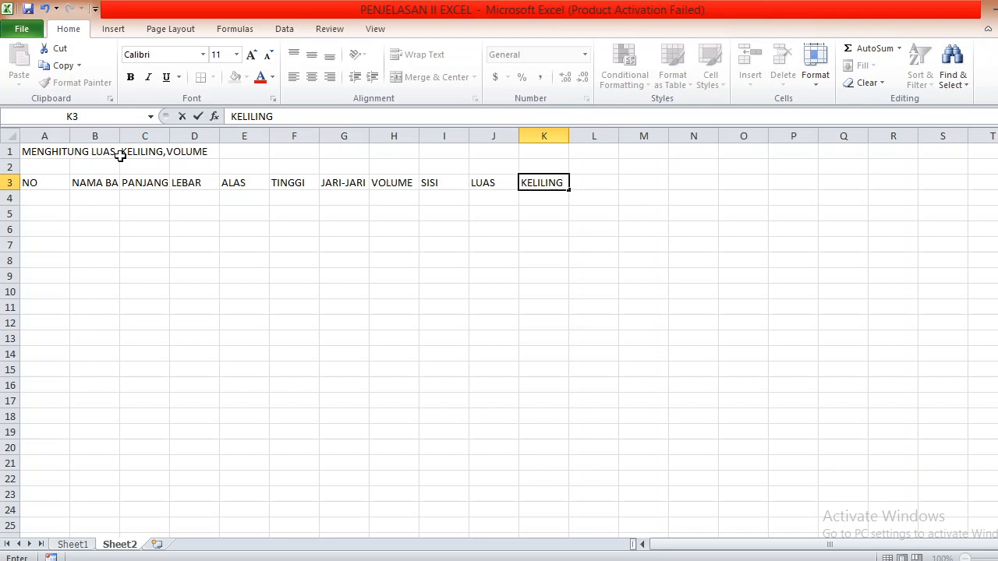
- Narrow column A and widen columns B and C to fit their row 3 headings
click(60, 149)
drag(71, 137, 140, 140)
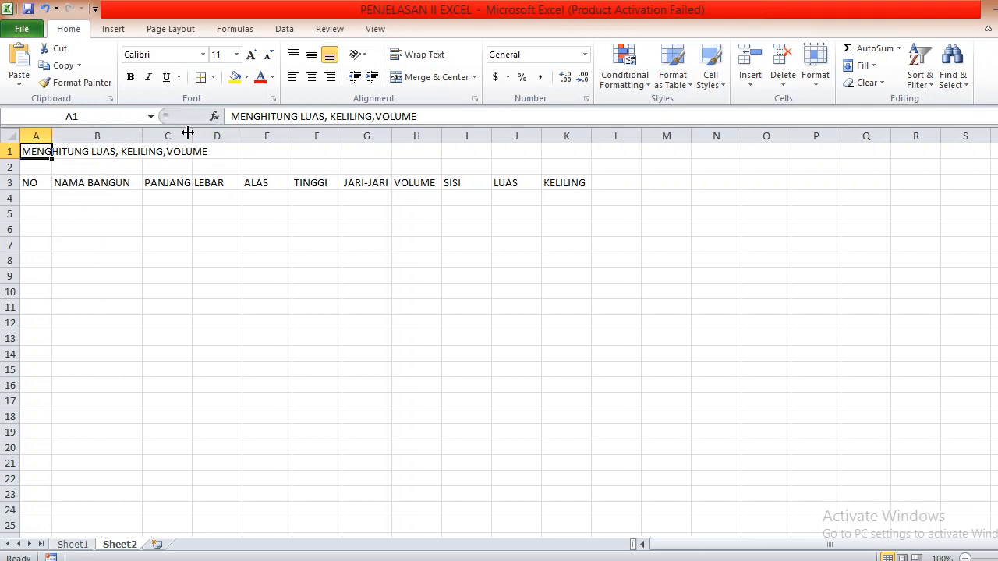
drag(187, 133, 198, 133)
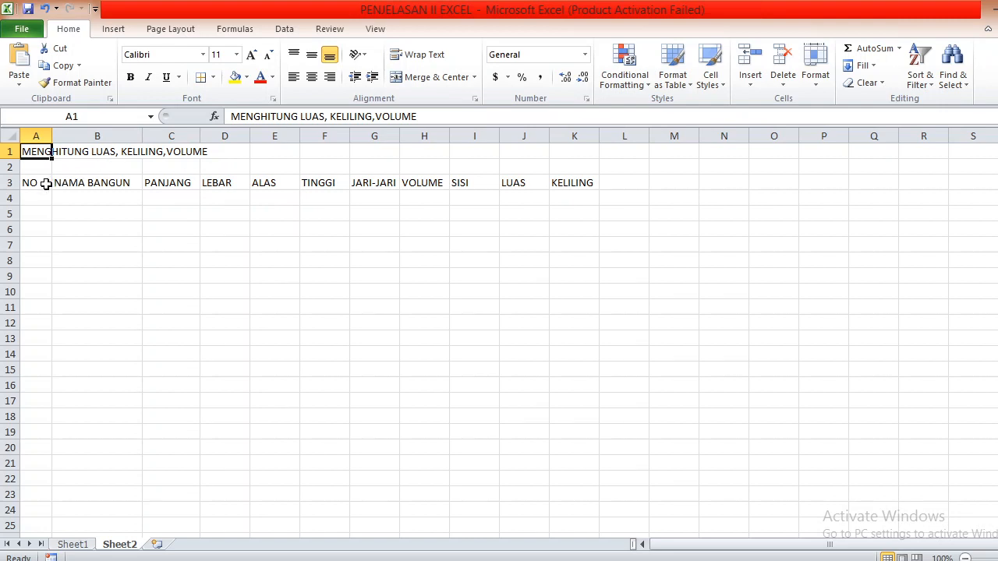
- Center the headings in A3:K3 horizontally and vertically and set their font size to 12
drag(32, 183, 561, 180)
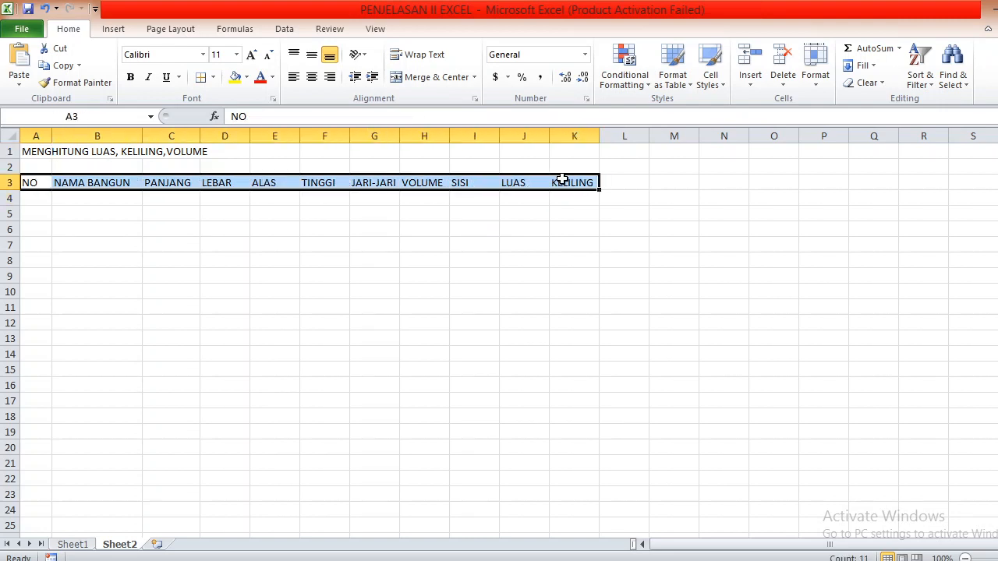
click(312, 55)
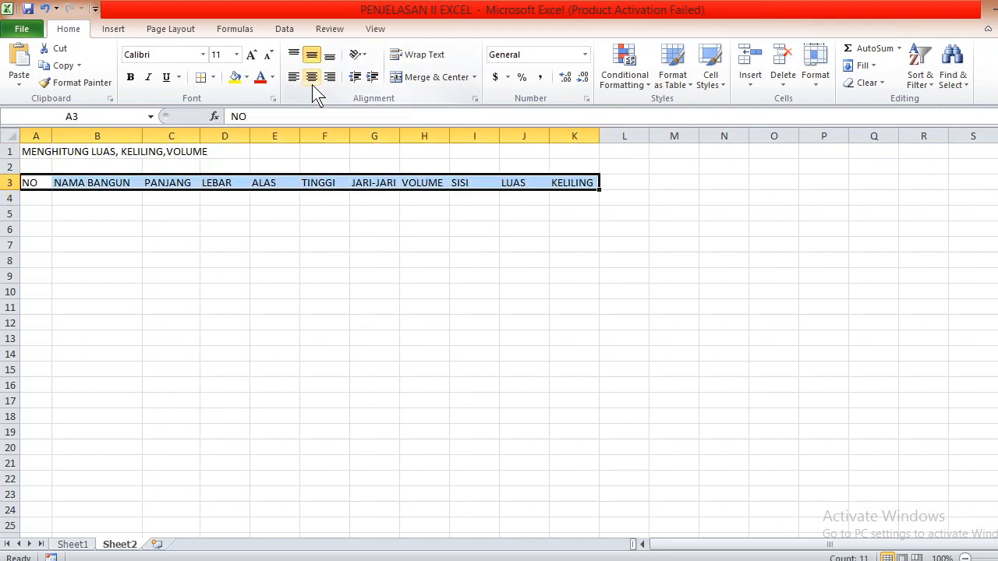
click(313, 84)
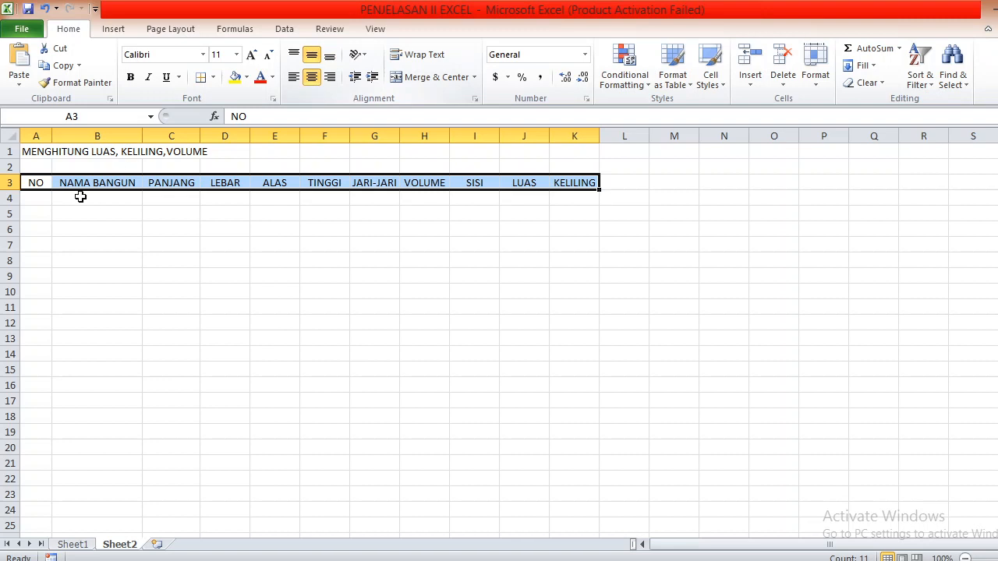
click(251, 53)
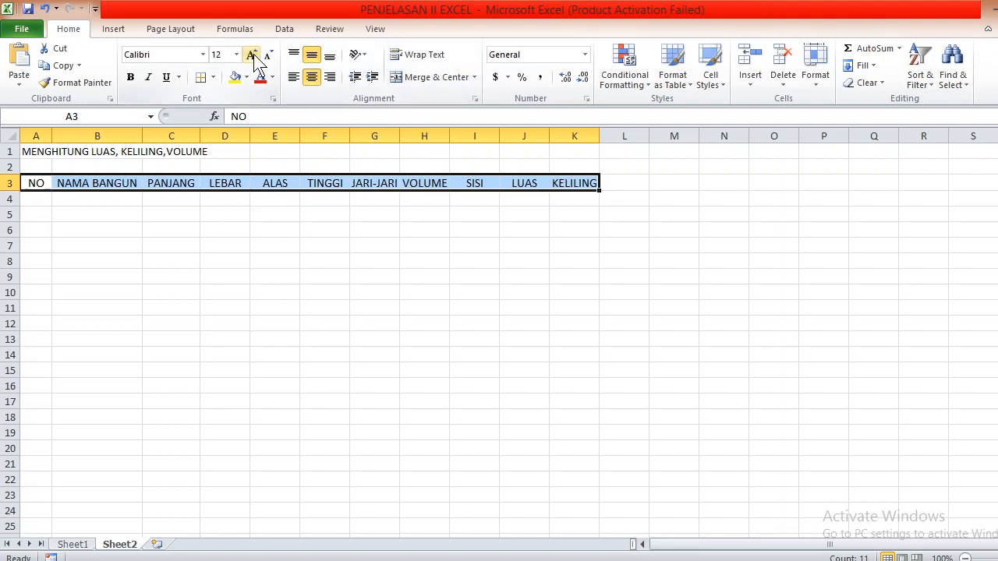
- Number the table rows by entering 1 in A4, 2 in A5 and 3 in A7, leaving A6 empty
click(49, 202)
text(1)
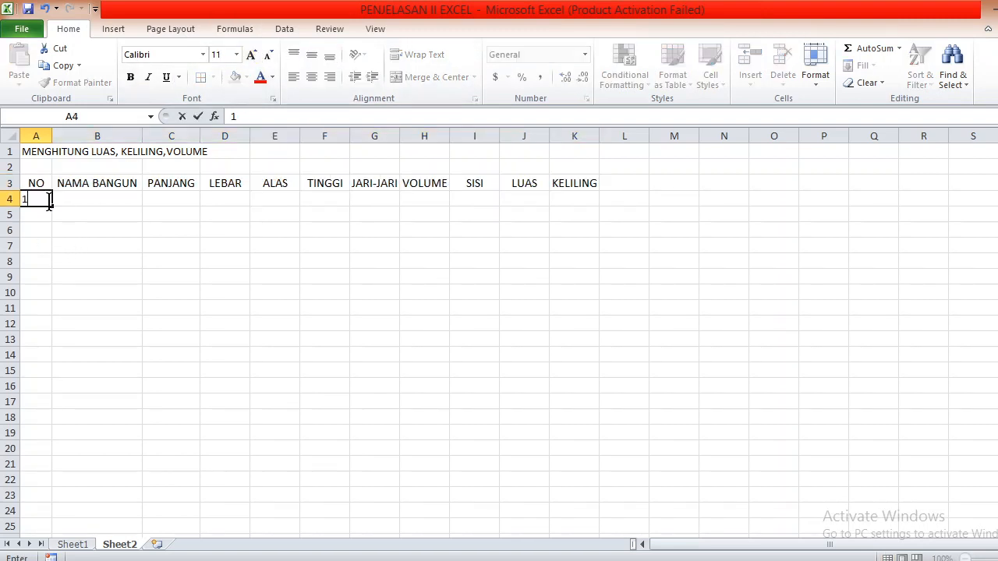
key(Return)
text(2)
key(Return)
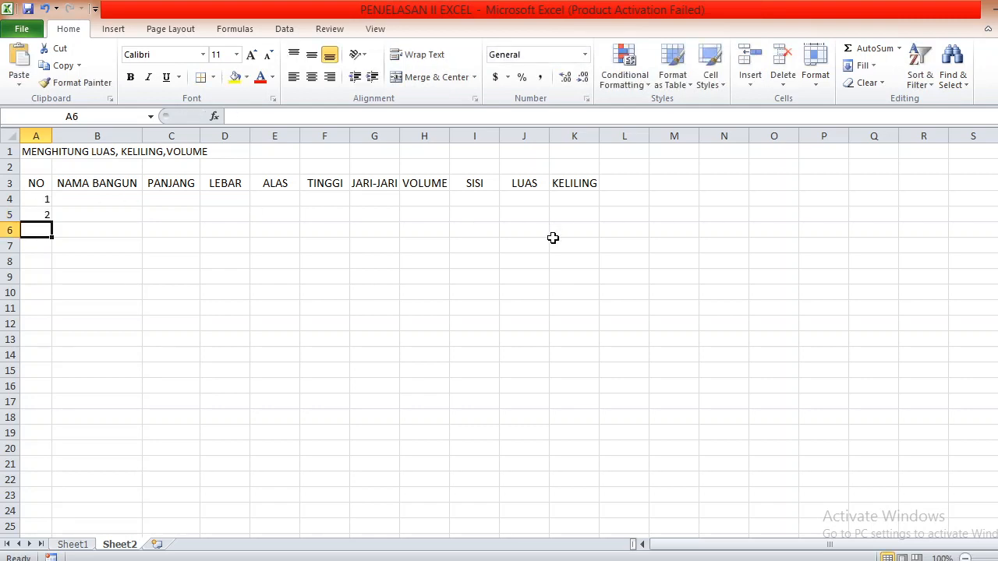
key(Return)
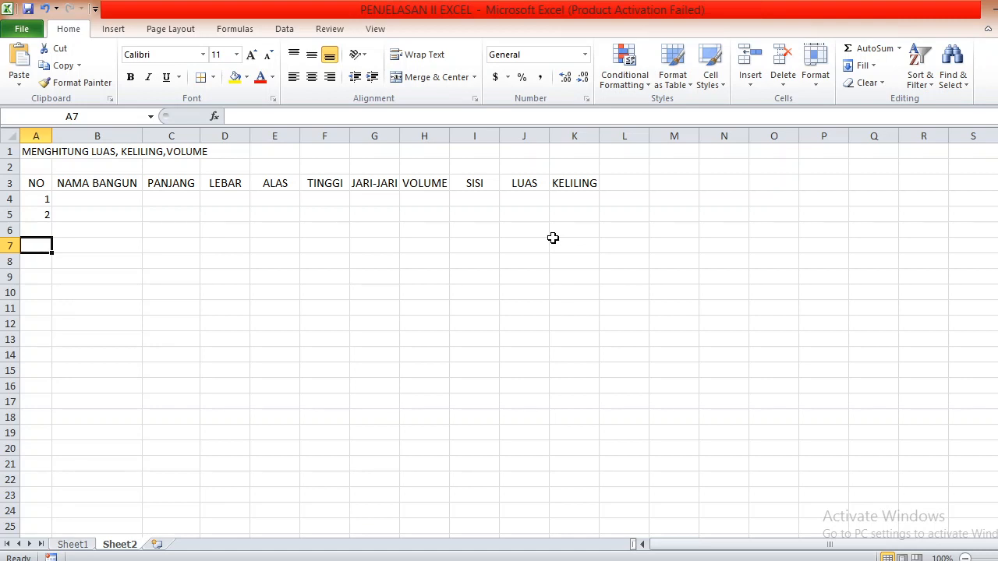
text(3)
key(Return)
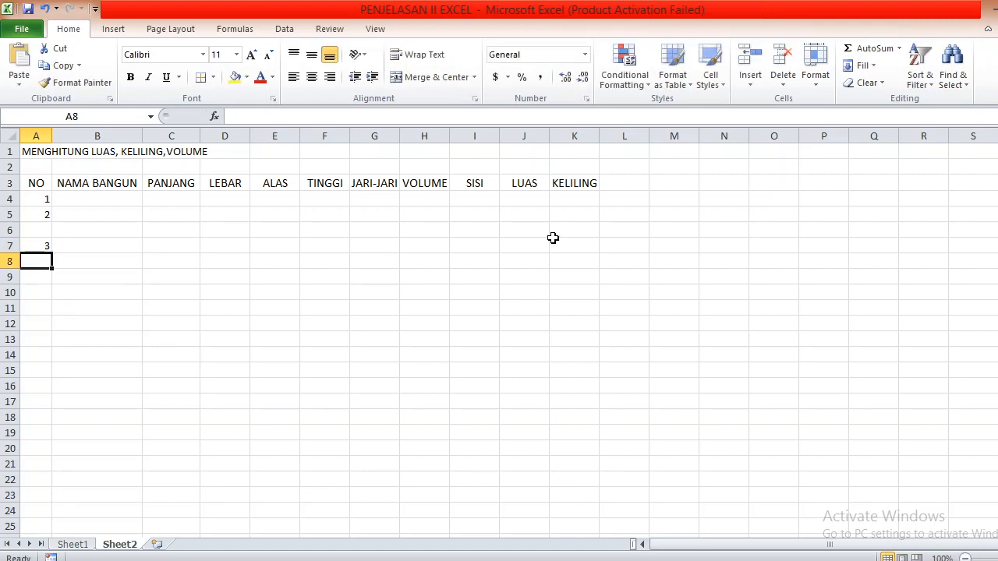
- Enter 4 in A8 and name the first two shapes PERSEGI PANJANG in cells B4 and B5
text(4)
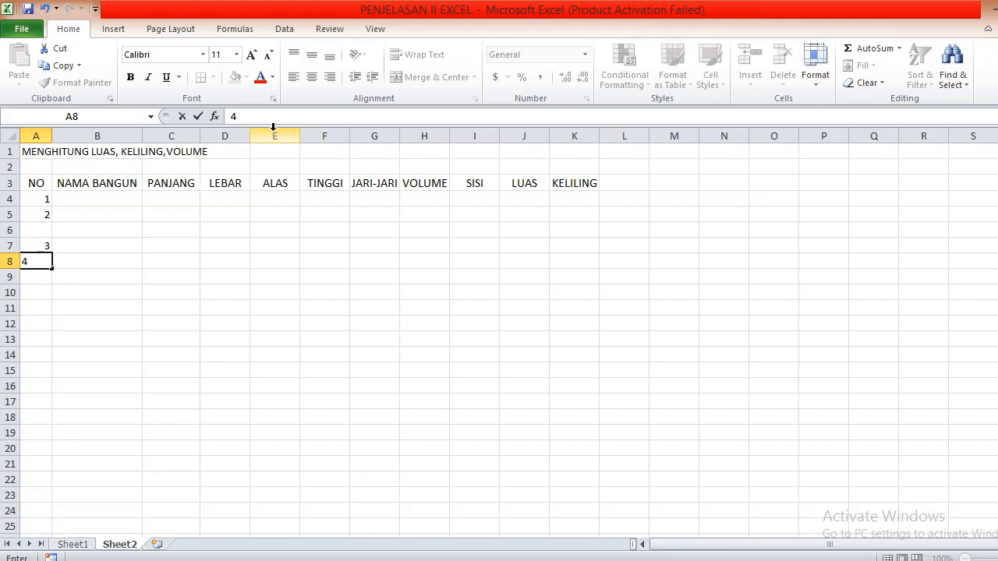
click(115, 200)
text(PE)
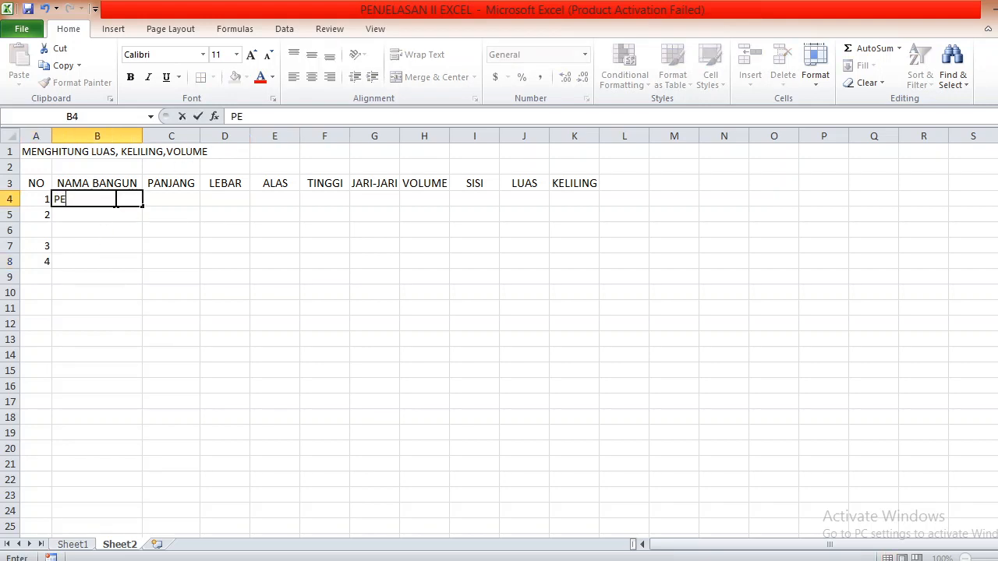
text(RSEGI)
key(BackSpace)
text(PANJANG)
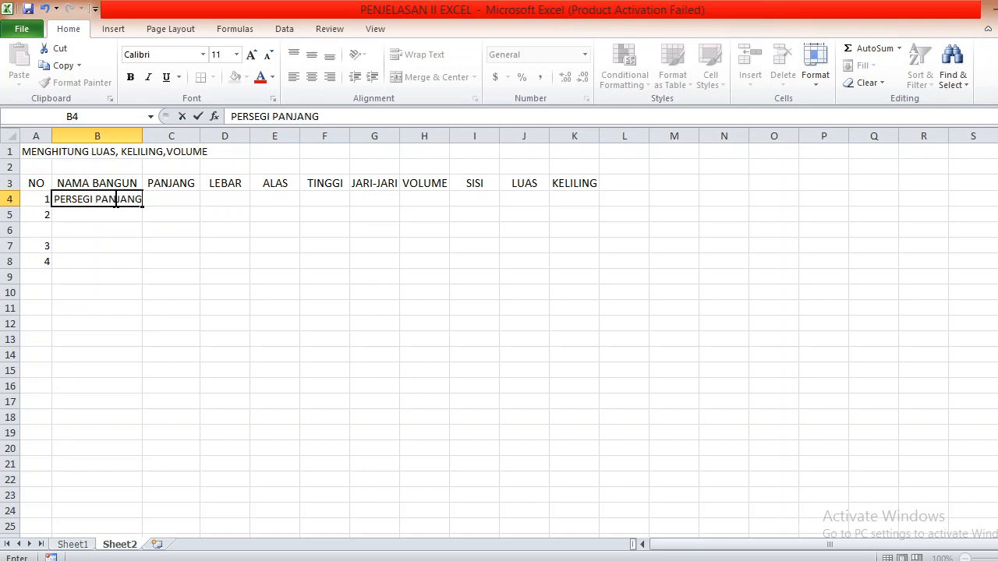
key(Return)
text(PERSEGI PANJANG)
key(Return)
key(Return)
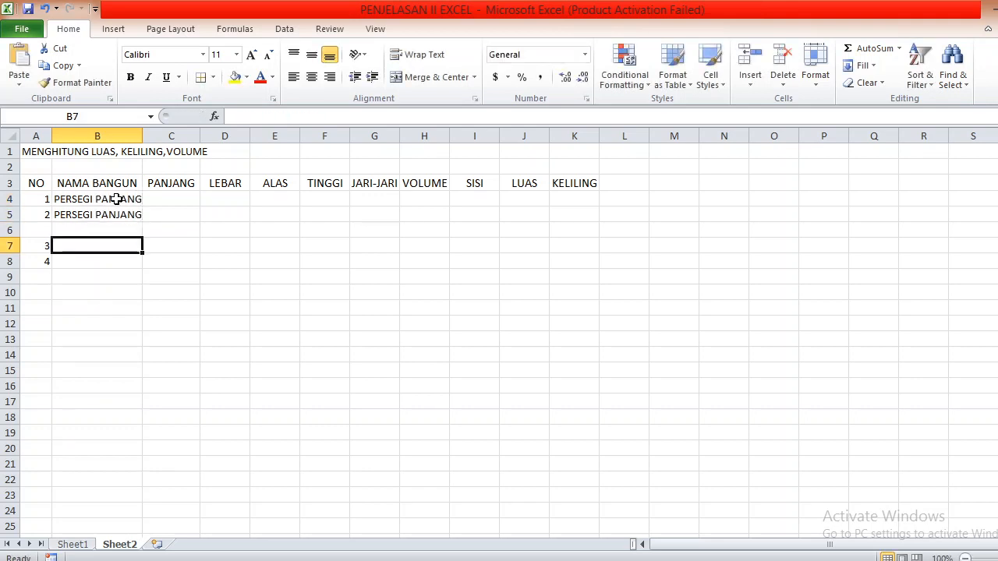
- Enter BUJUR SANGKAR as the shape name for rows 3 and 4 of the table, in cells B7 and B8
text(BUJU)
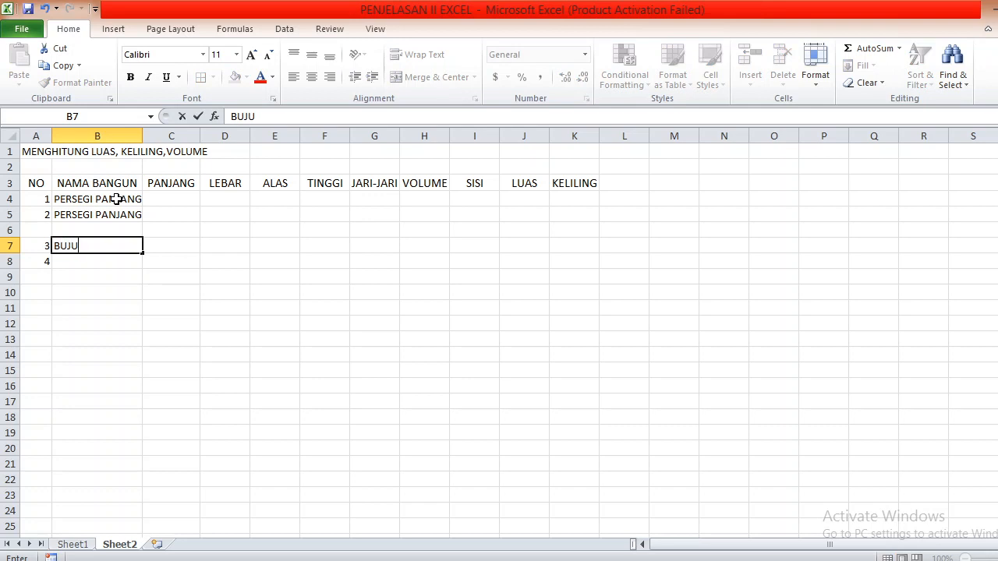
text(E)
key(BackSpace)
text(R SANGKAR)
key(Return)
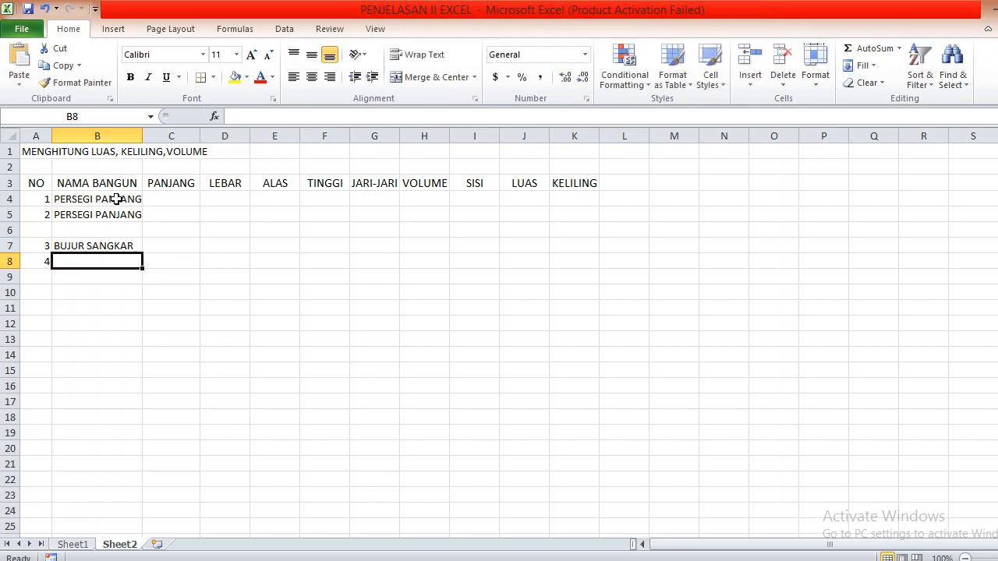
text(BUJUR SANGKAR)
key(Return)
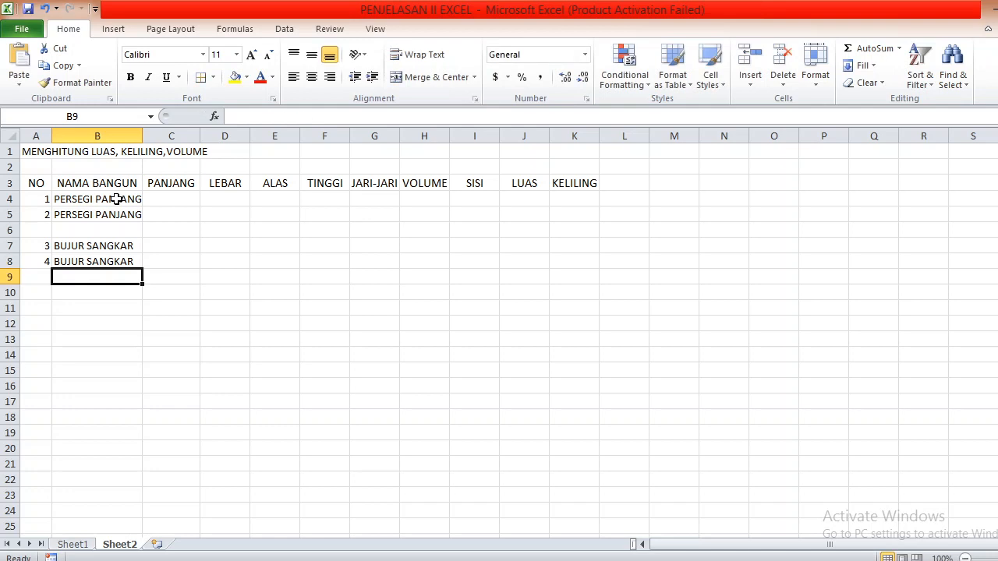
- Enter the PERSEGI PANJANG dimensions: PANJANG 25 and 40 in C4:C5, LEBAR 15 and 20 in D4:D5
click(195, 198)
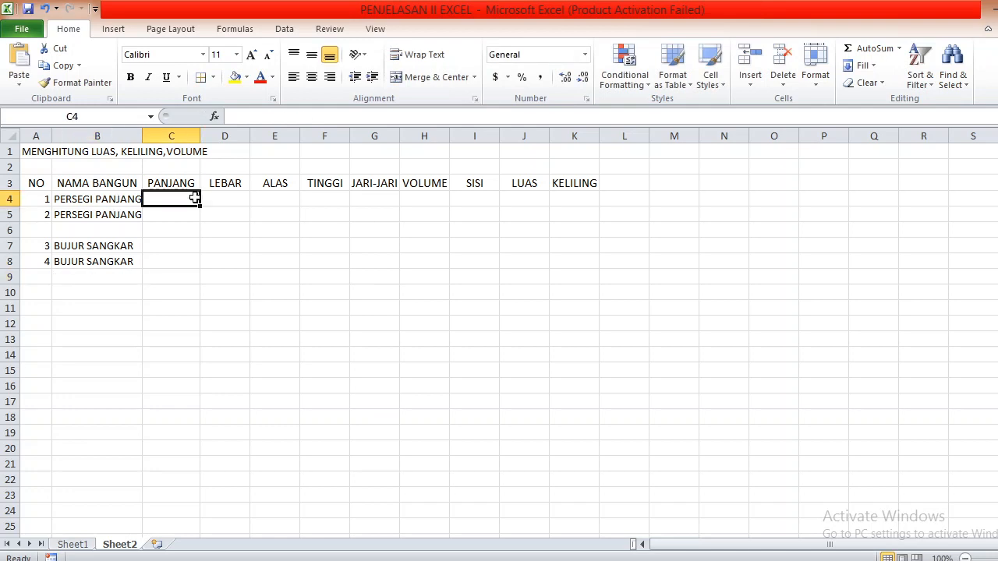
text(25)
key(Return)
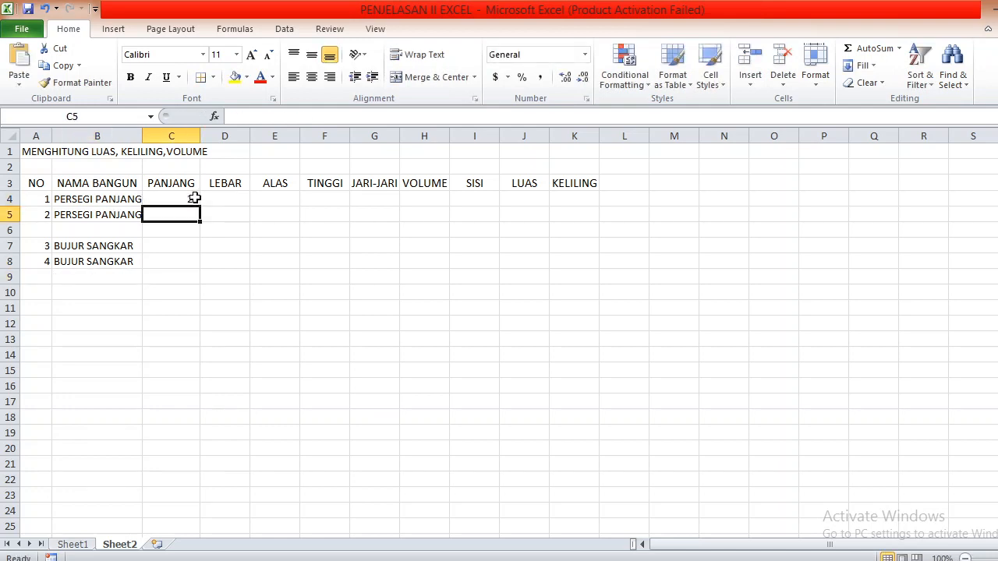
text(40)
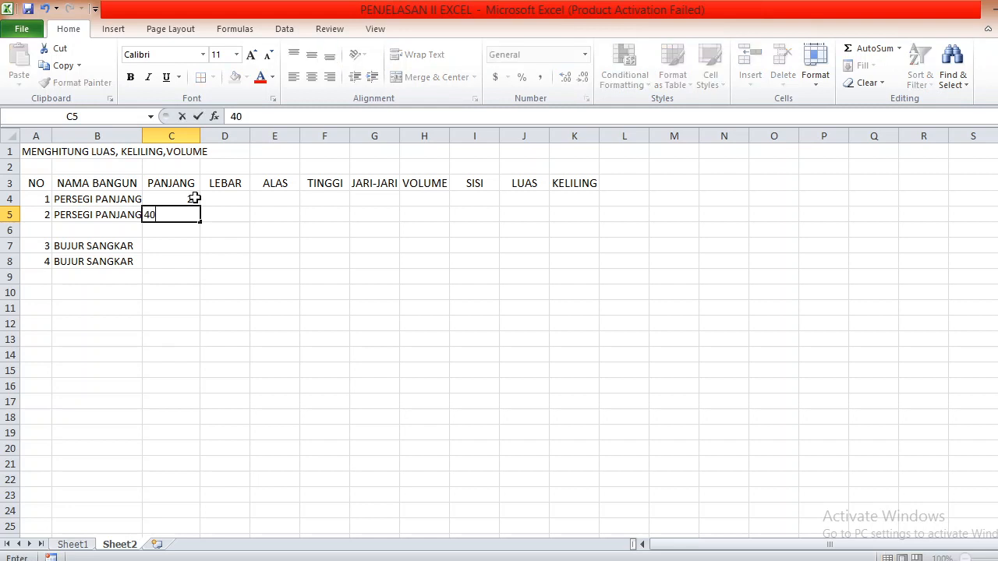
click(238, 198)
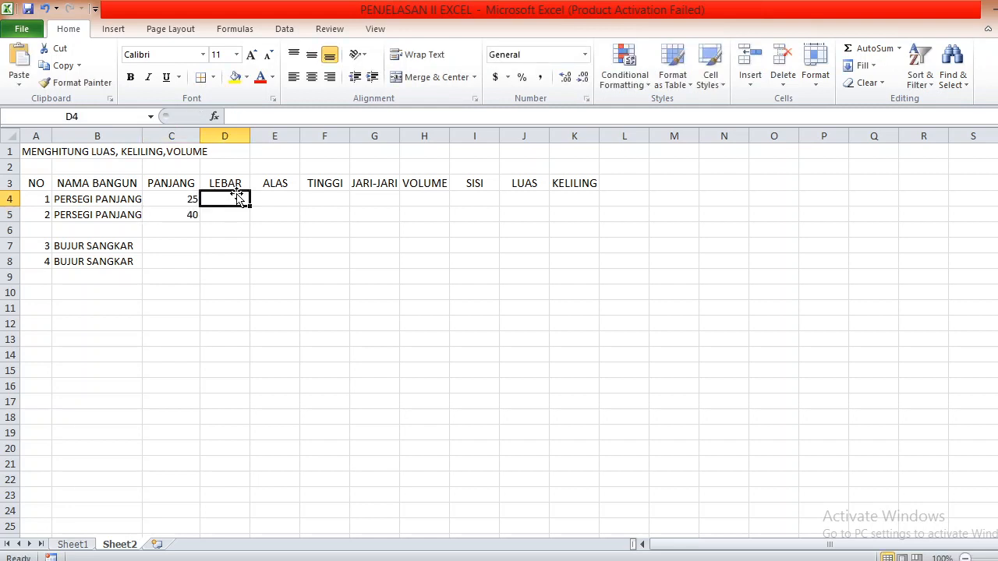
text(15)
key(Return)
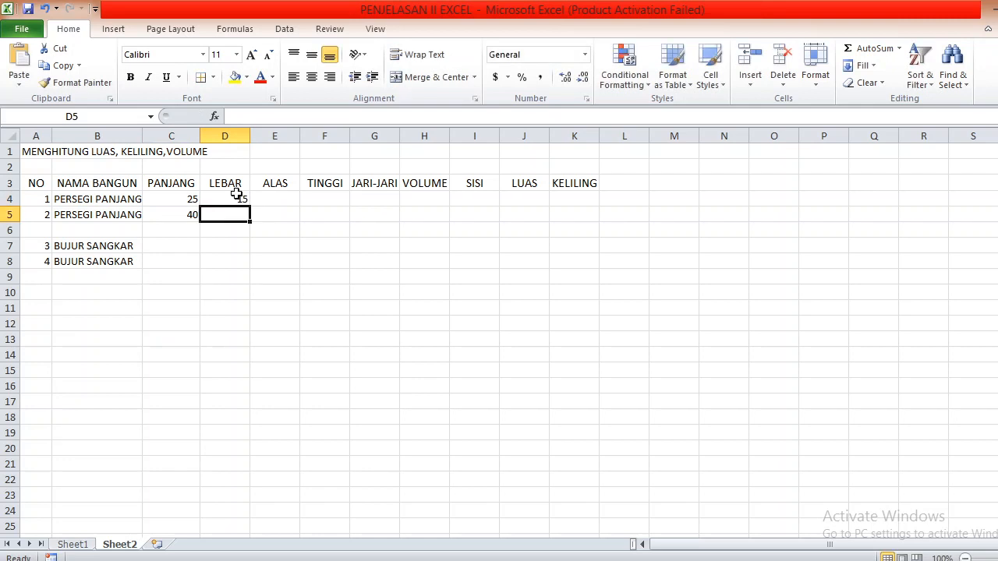
text(20)
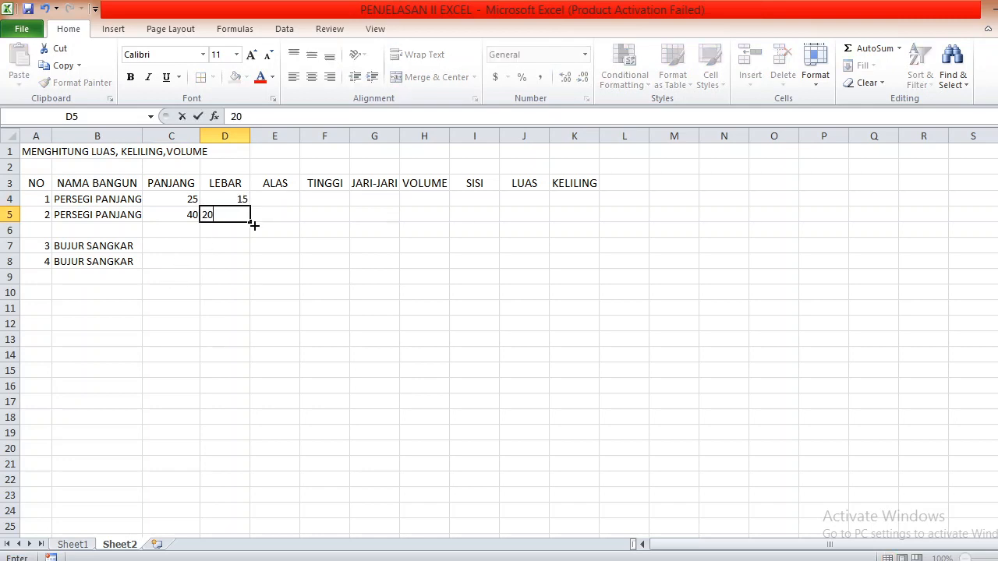
- Enter the SISI values for the BUJUR SANGKAR rows: 45 in I7 and 76 in I8
click(168, 250)
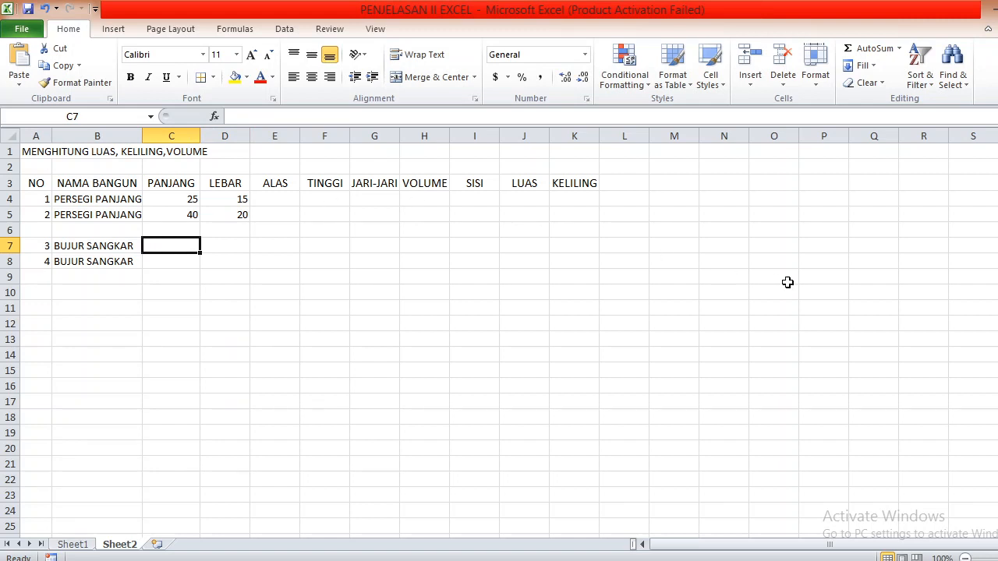
click(474, 243)
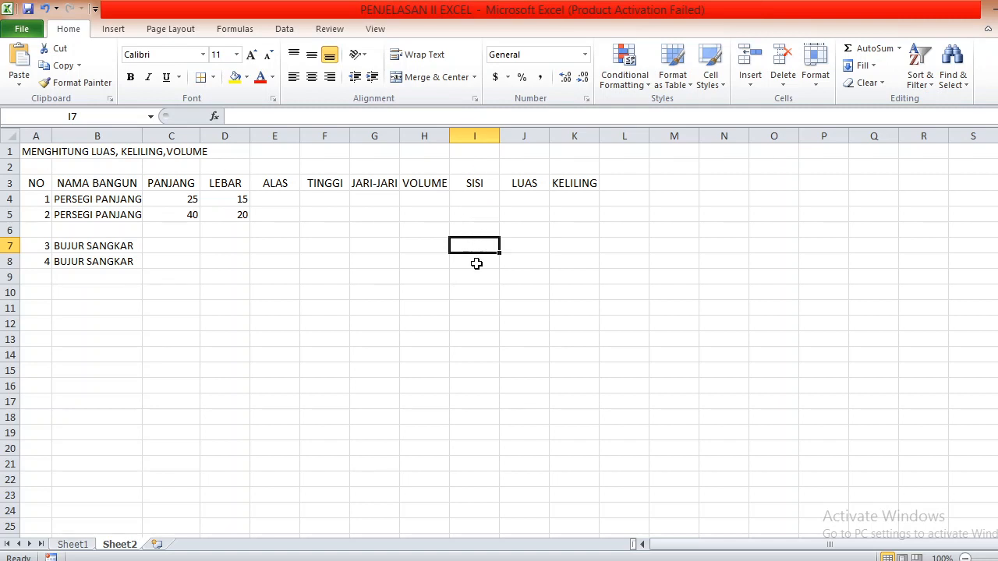
text(45)
key(Return)
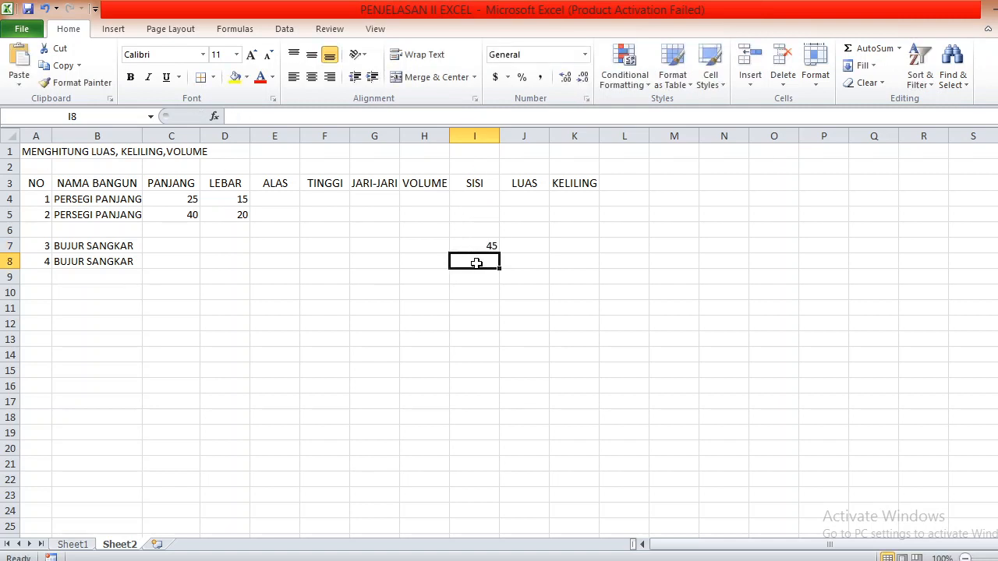
text(76)
key(Return)
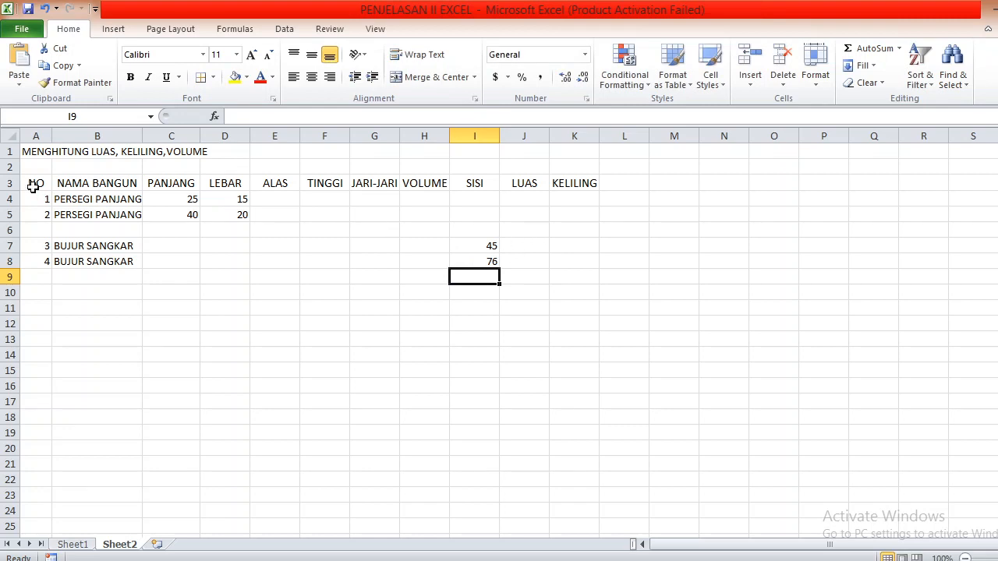
- Apply outline and inside borders with a medium-weight solid line to the table range A3:K8
drag(26, 183, 570, 261)
click(200, 78)
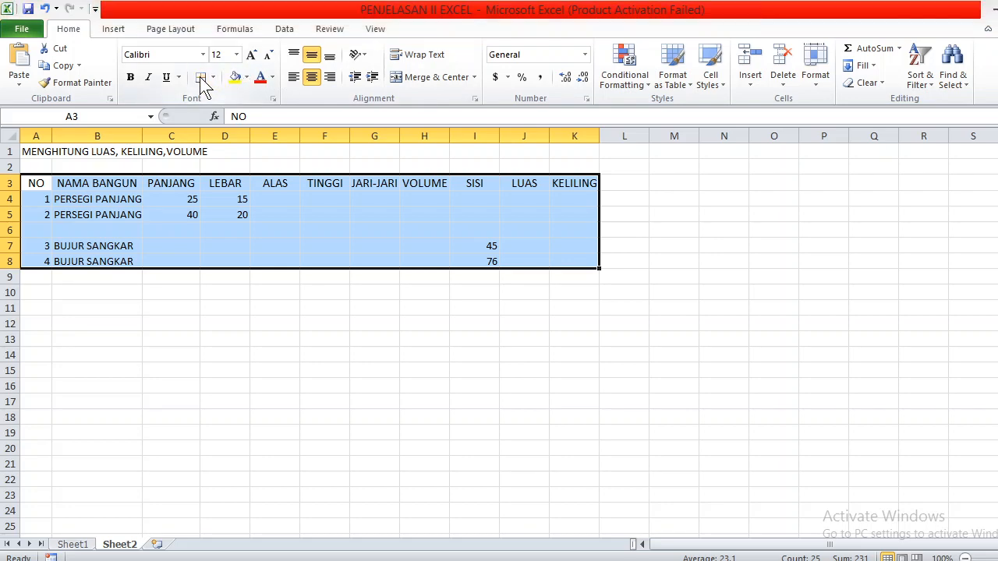
click(454, 148)
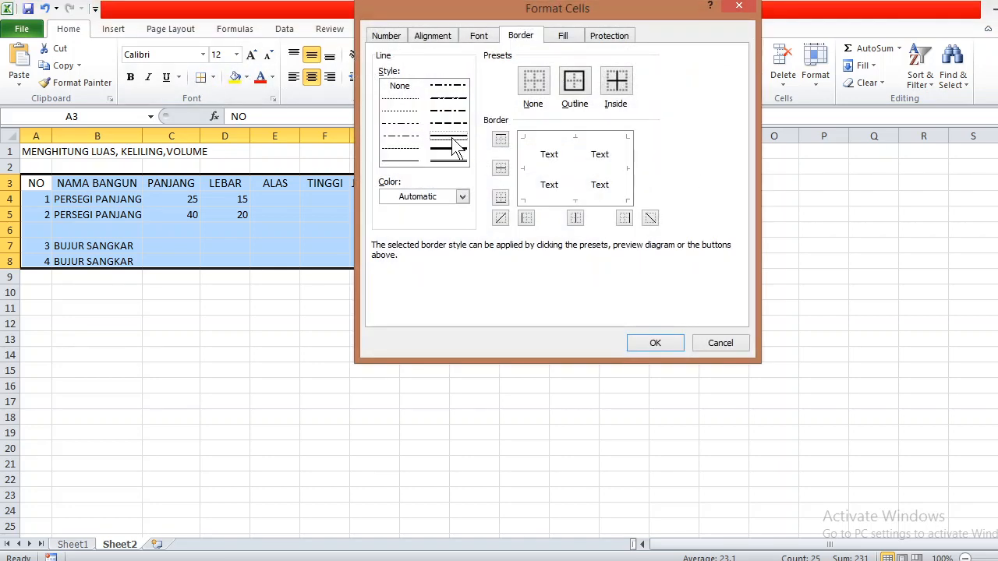
click(578, 83)
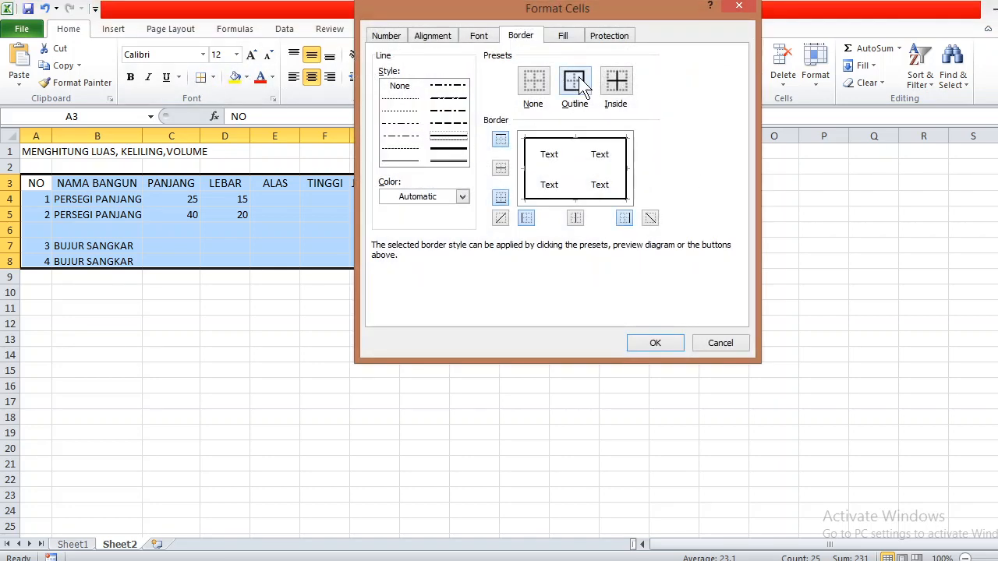
click(618, 83)
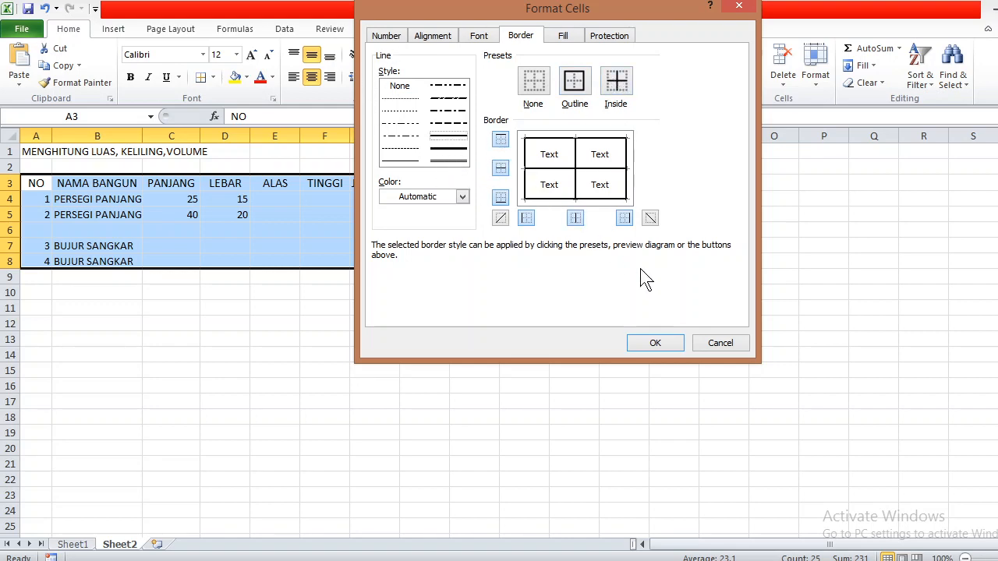
click(668, 342)
click(366, 343)
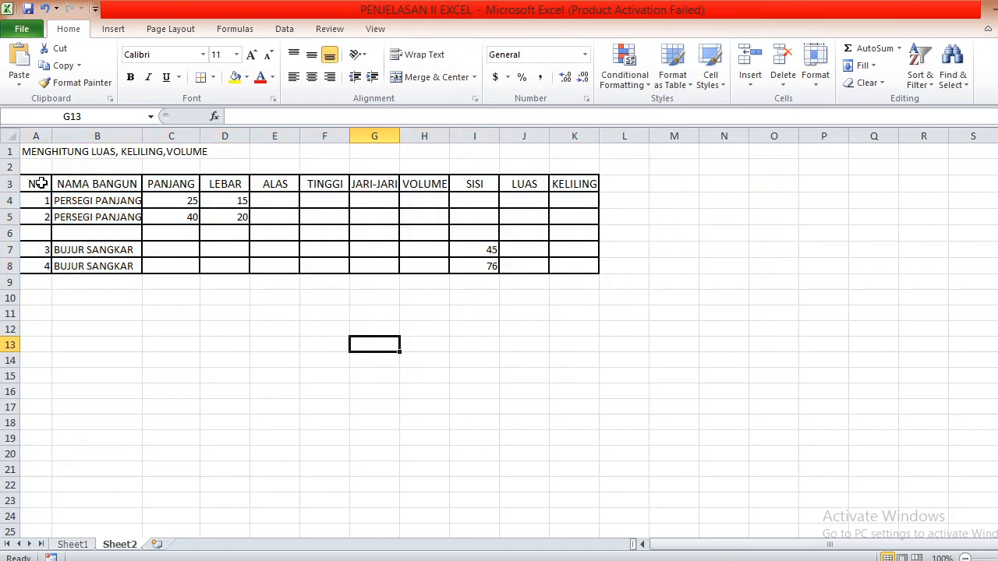
- Center the cells in C4:I8 horizontally and vertically, and widen columns G and H around their JARI-JARI and VOLUME headings
drag(37, 184, 562, 265)
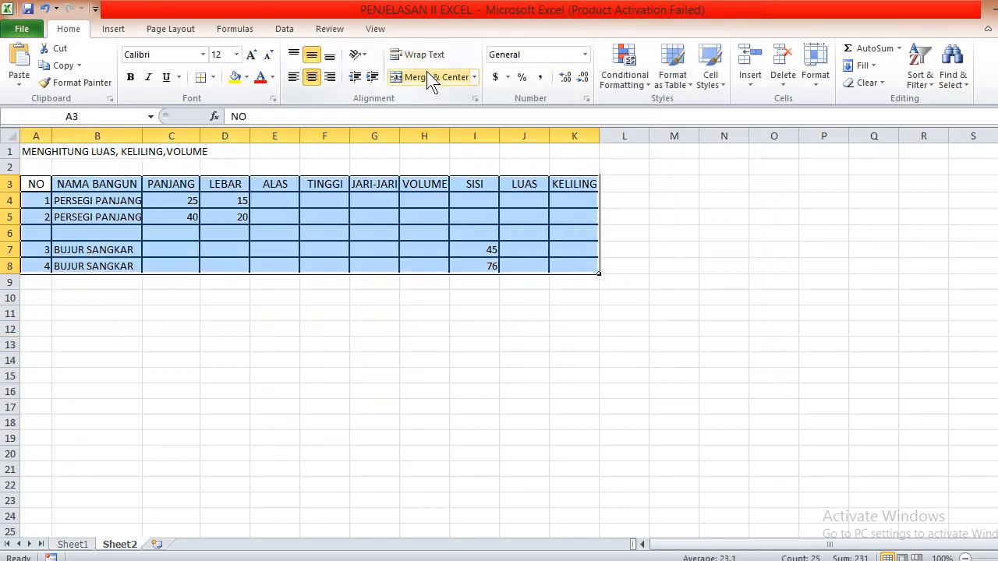
click(268, 331)
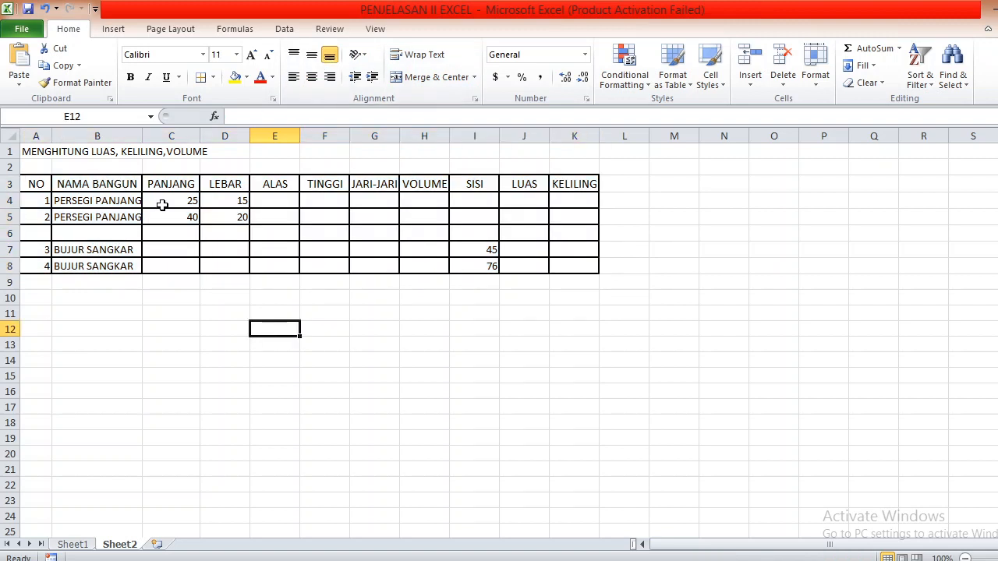
drag(162, 204, 487, 263)
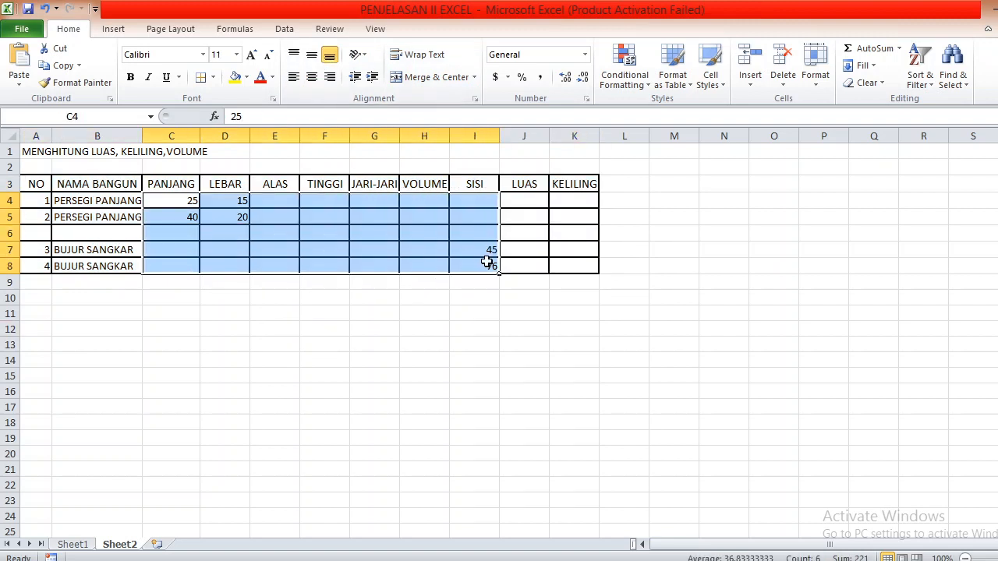
click(311, 55)
click(311, 76)
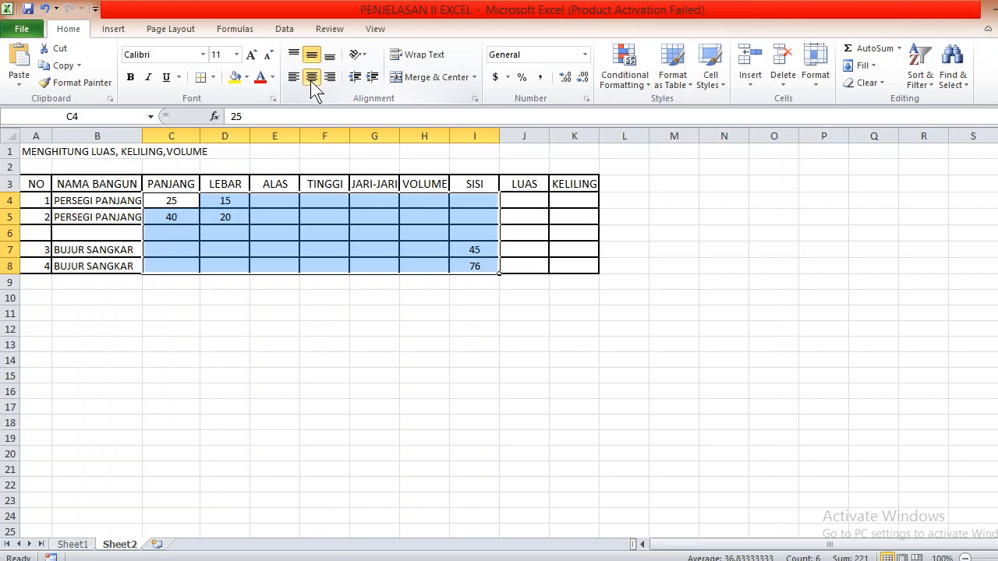
click(461, 308)
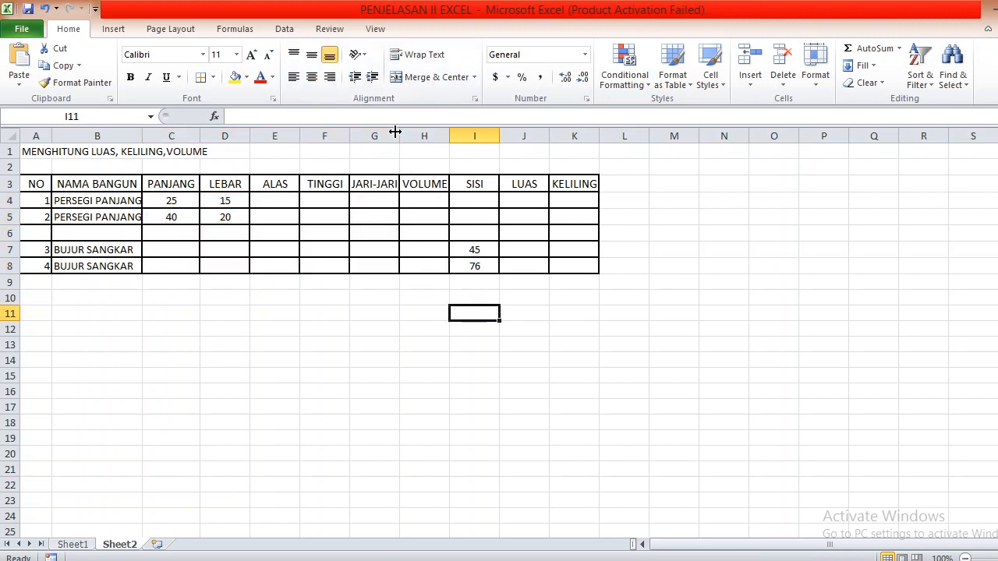
drag(401, 133, 474, 131)
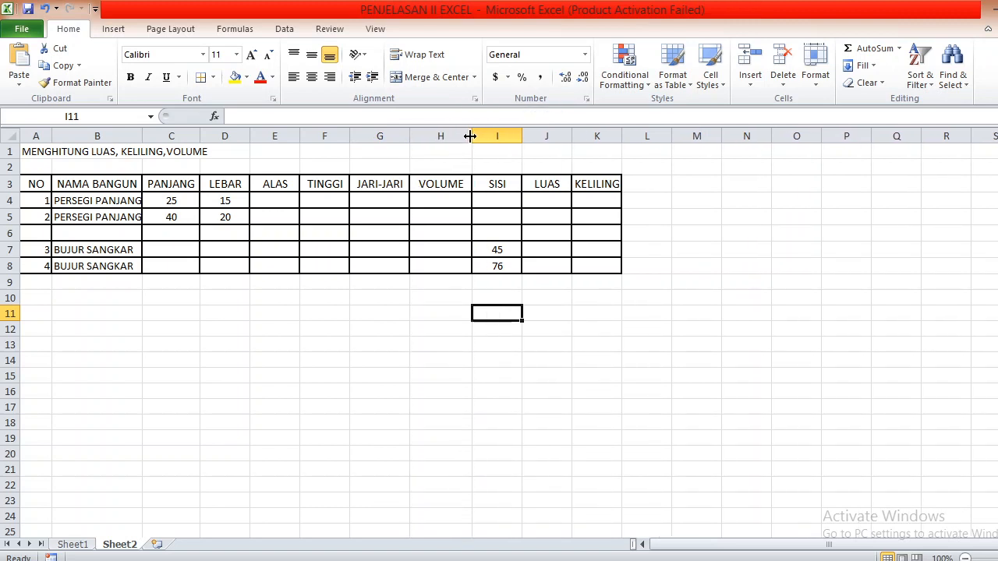
click(618, 245)
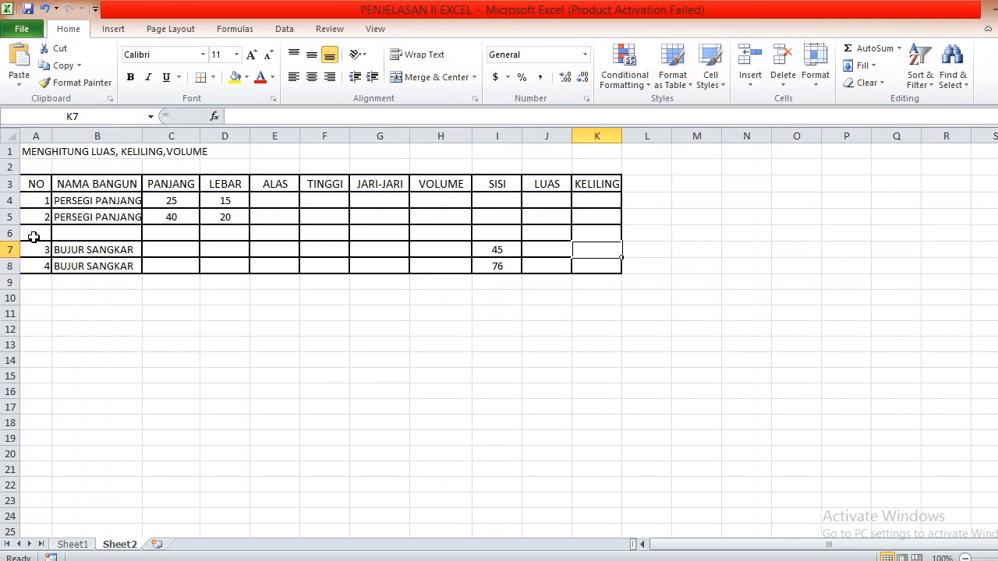
- Merge and center the empty separator row A6:K6 and fill it with a light tan theme color
drag(34, 237, 584, 233)
click(440, 79)
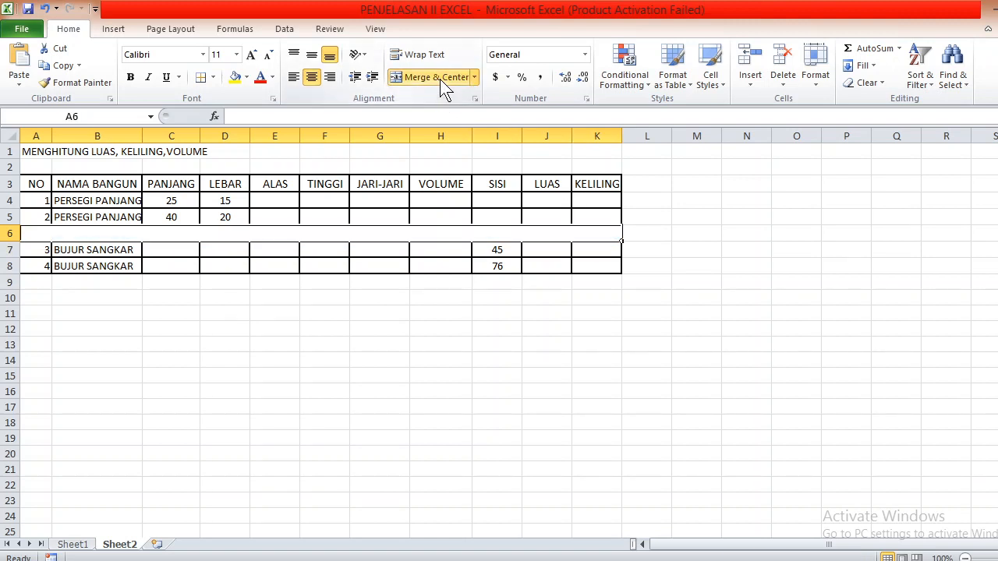
click(248, 78)
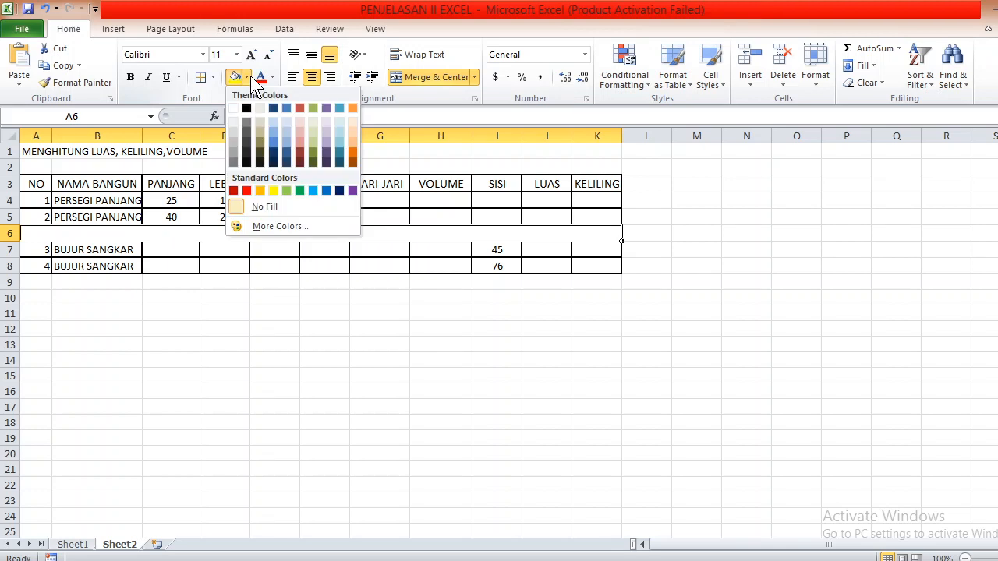
click(258, 124)
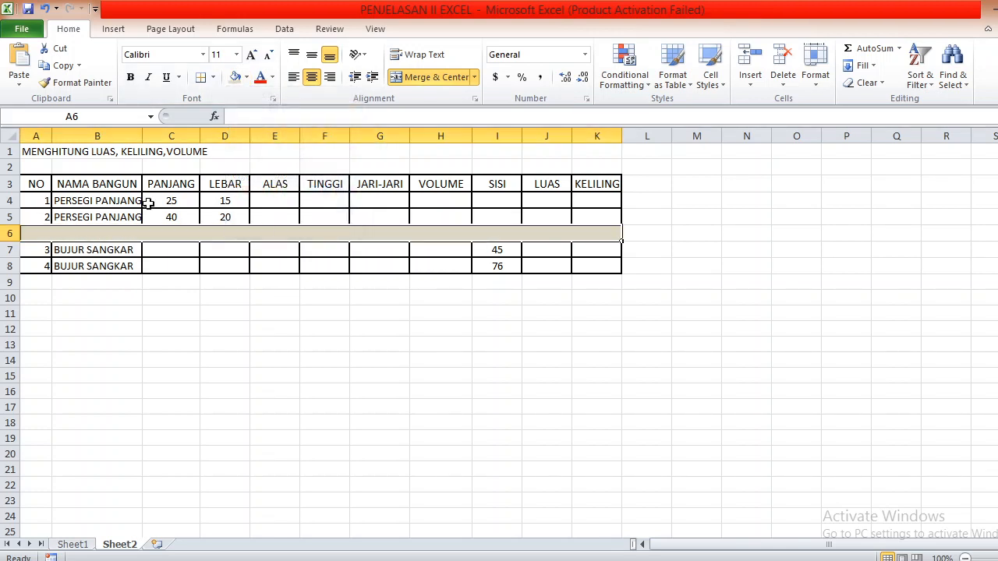
- Reduce the height of the tan separator row 6 slightly
drag(13, 241, 13, 235)
click(316, 205)
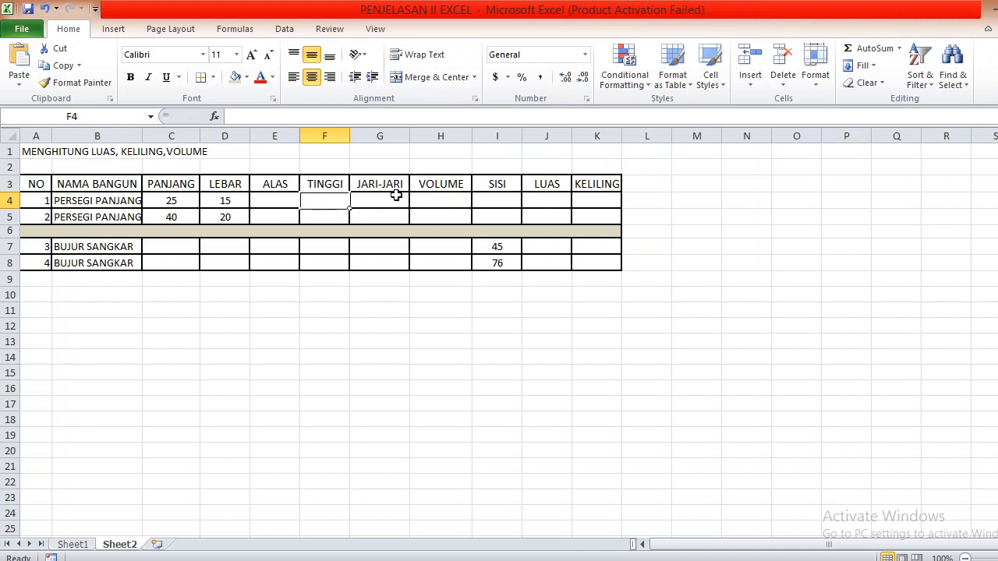
drag(272, 196, 505, 217)
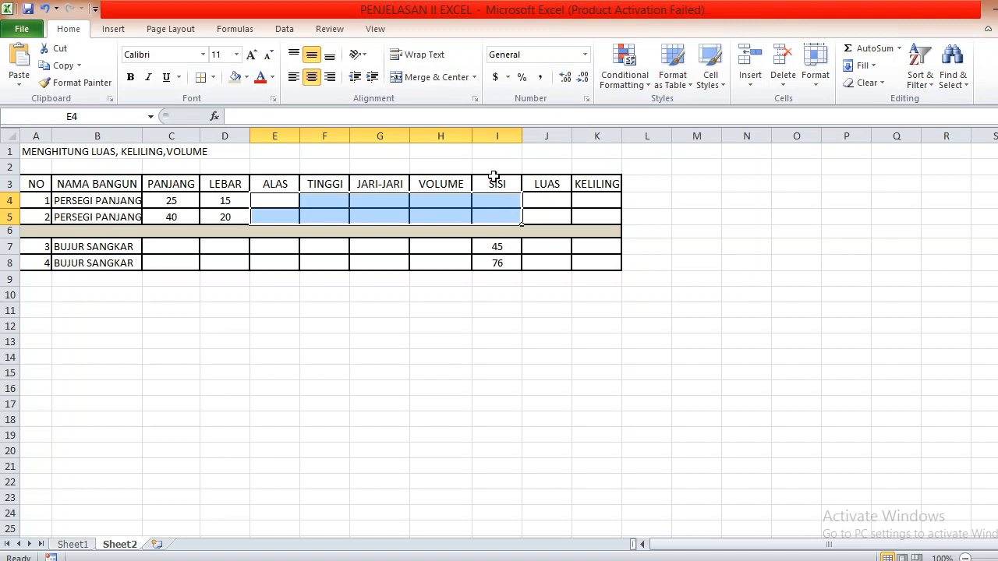
click(336, 276)
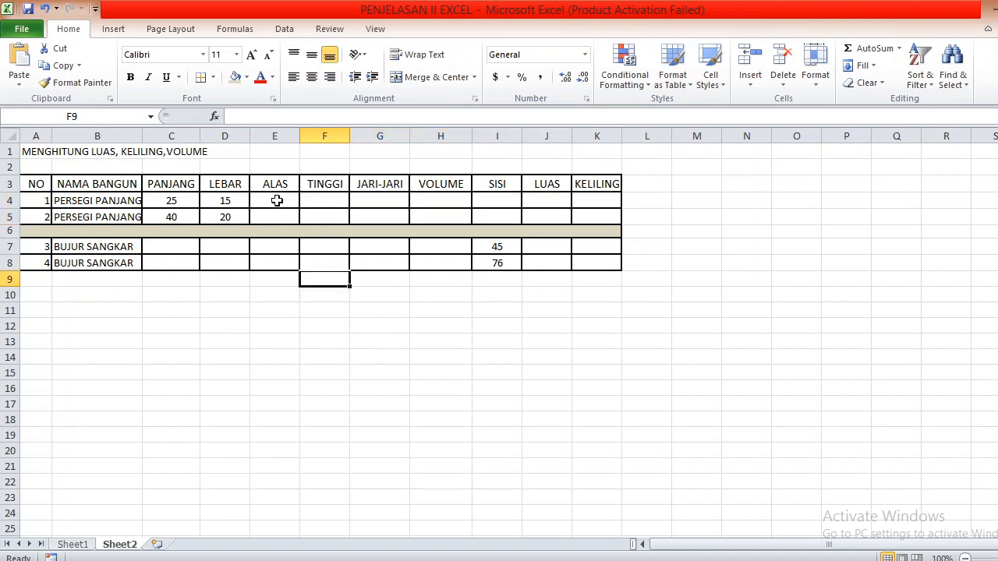
- Merge and center the empty cells E4:I5 in the rectangle rows and C7:H8 in the square rows
drag(277, 200, 508, 217)
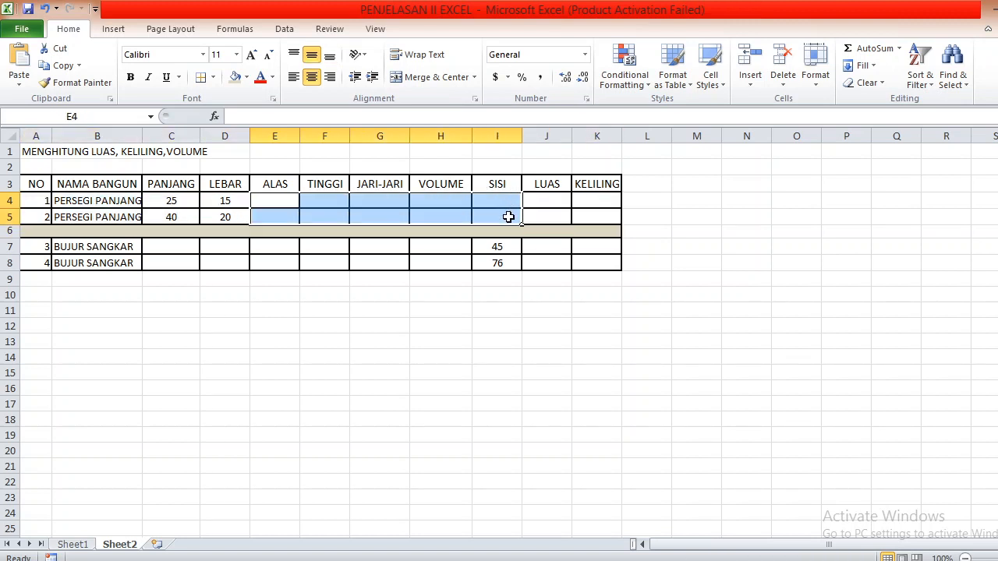
click(441, 77)
drag(167, 248, 465, 262)
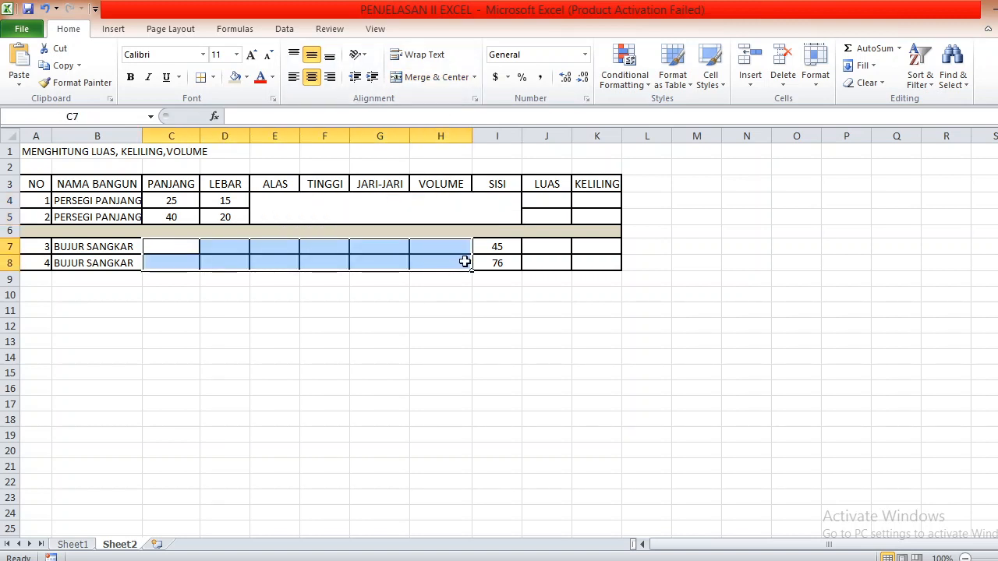
click(433, 79)
- Calculate the first rectangle's area in J4 with the formula =C4*D4
click(544, 200)
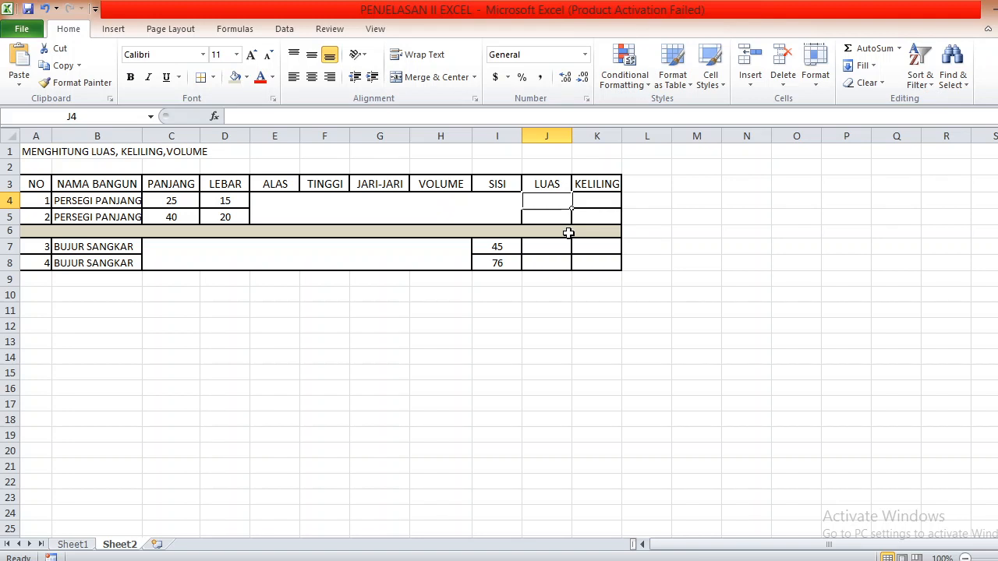
text(=)
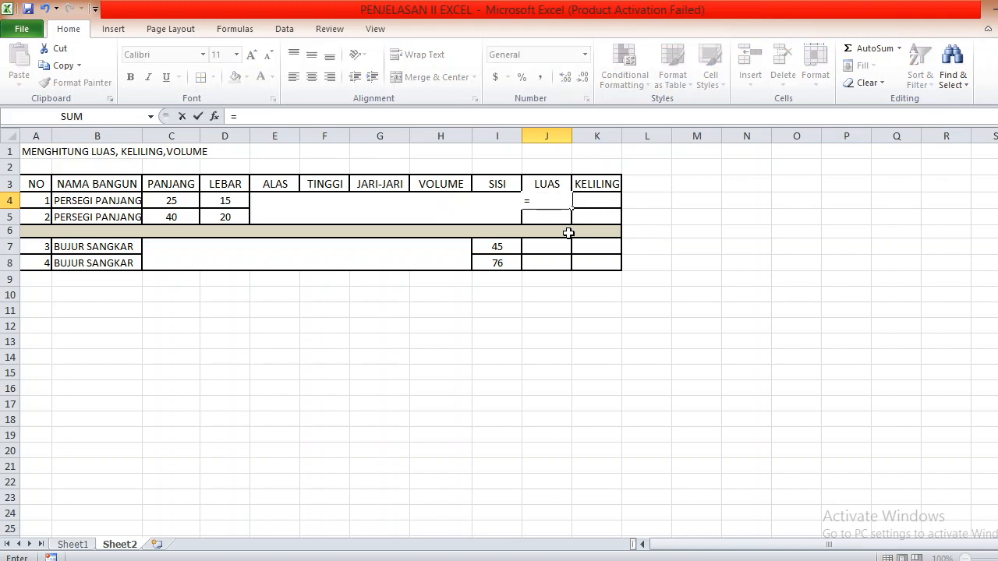
click(189, 199)
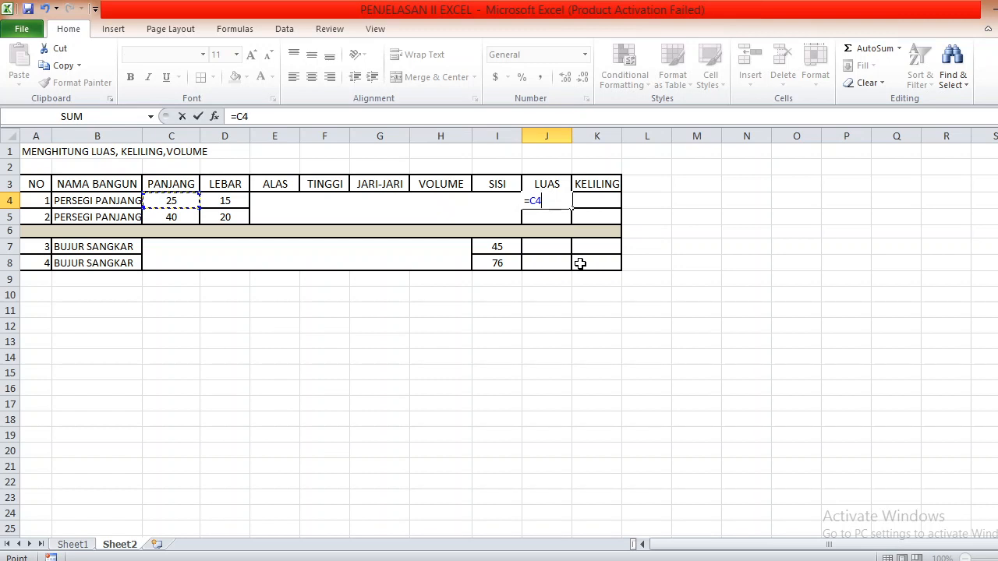
text(*)
click(236, 204)
key(Return)
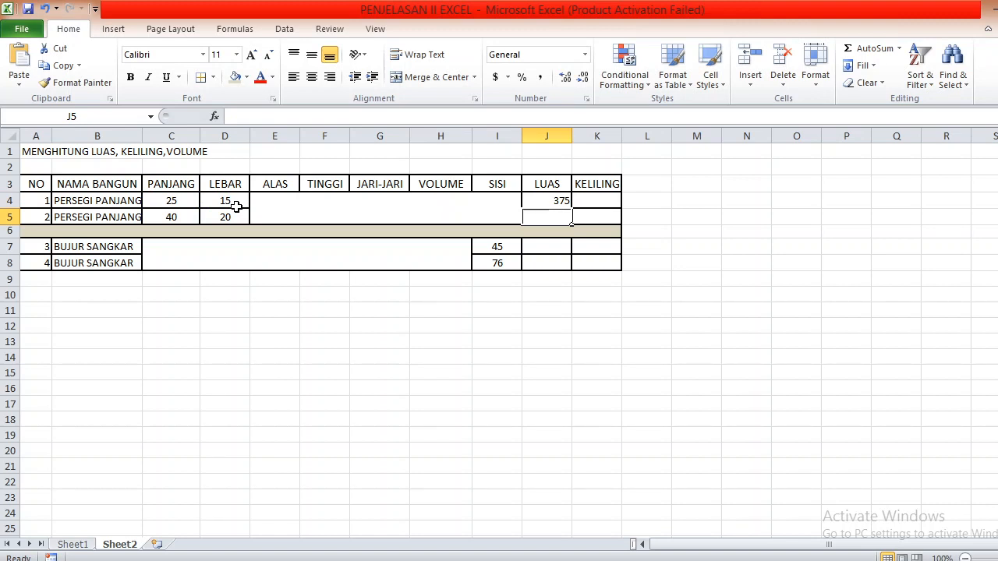
- Calculate the second rectangle's area in J5 with the formula =C5*D5
click(189, 219)
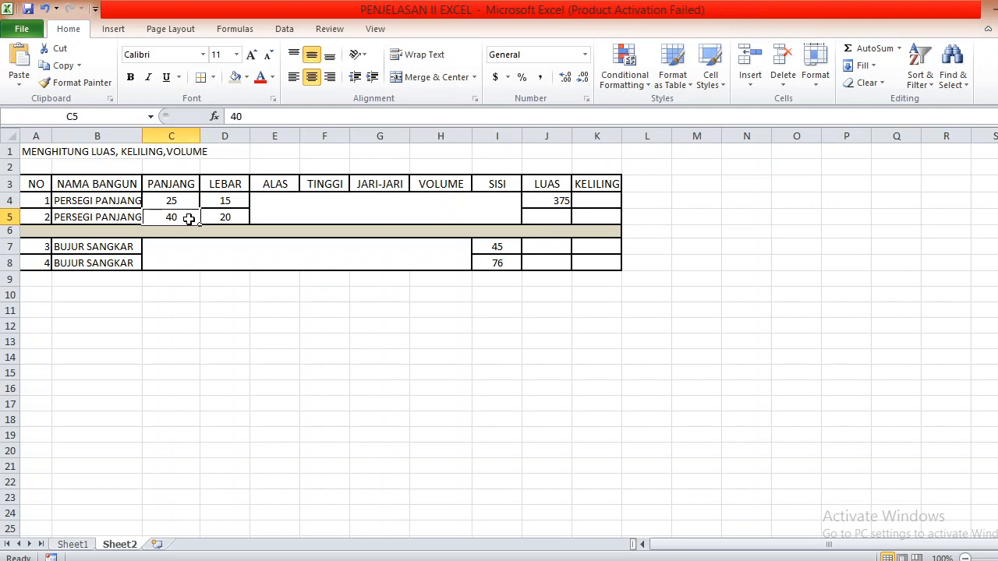
click(570, 217)
text(=)
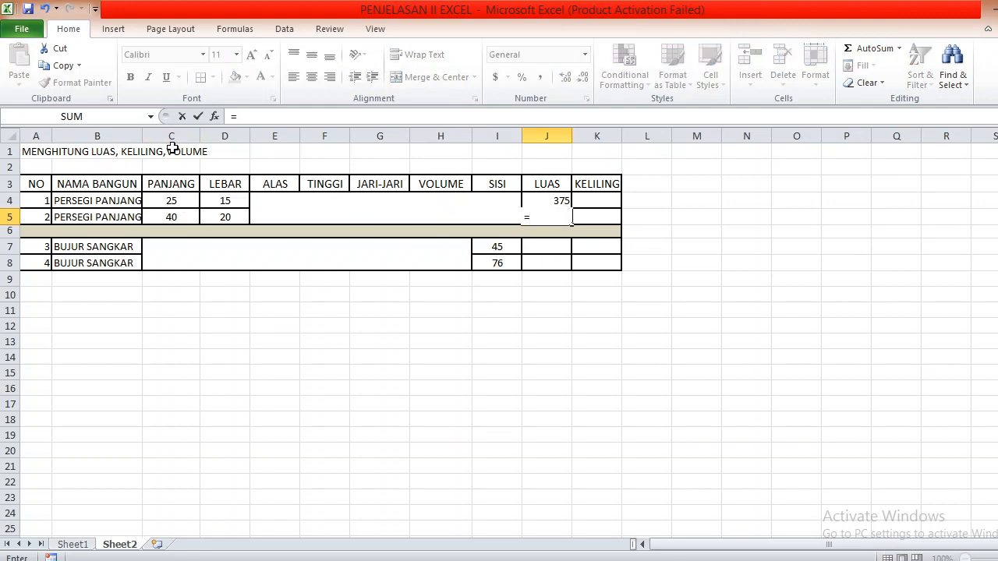
text(*)
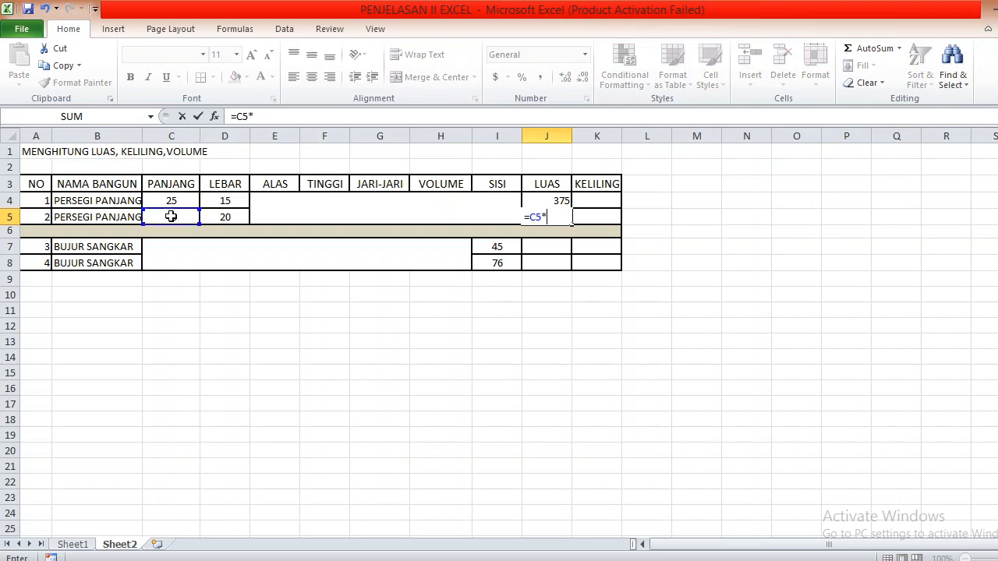
click(237, 222)
key(Return)
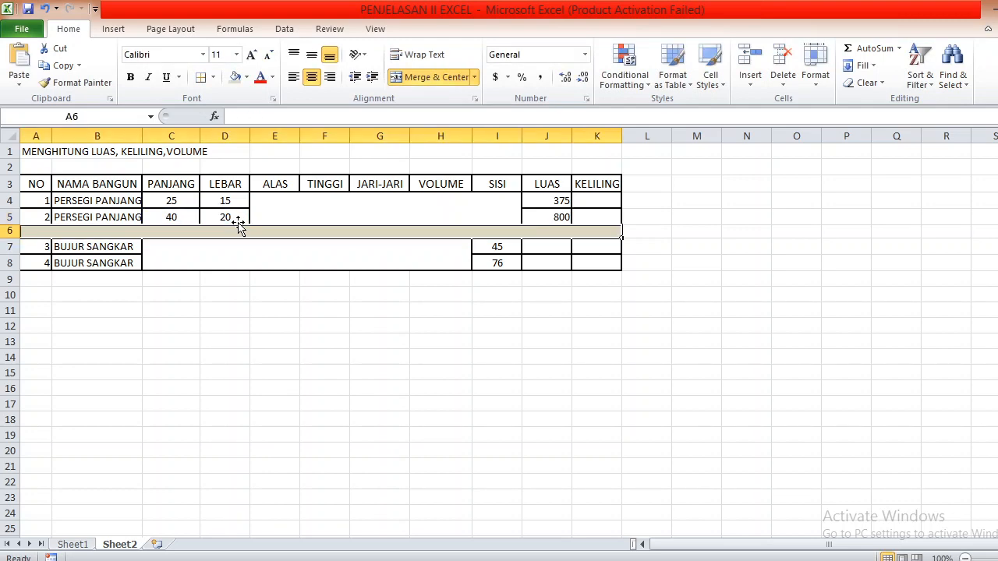
- Widen the KELILING column K and enter the formula =2*C4+D4 in K4 for the first rectangle's perimeter
click(609, 203)
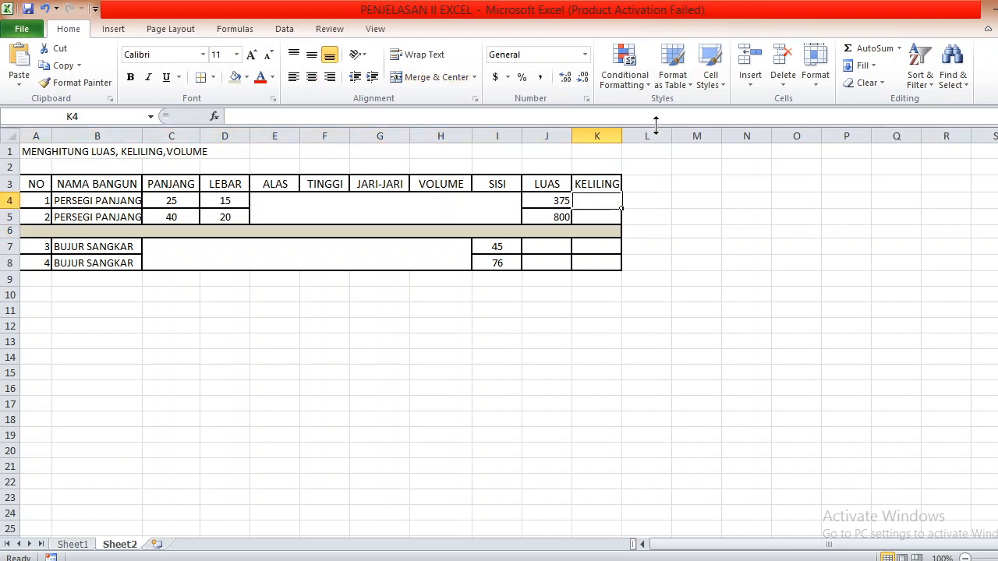
drag(625, 141, 652, 141)
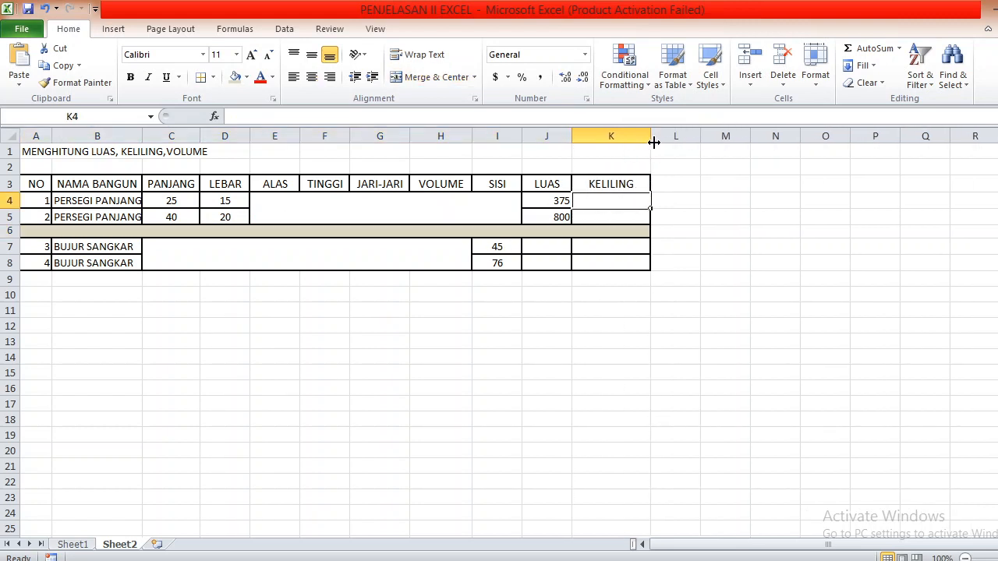
text(=)
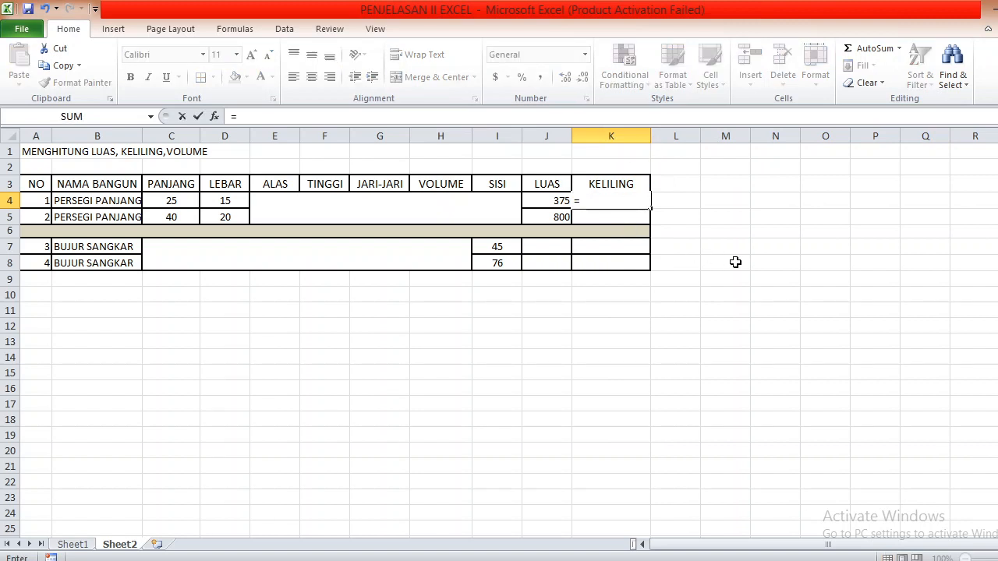
text(2*)
click(186, 201)
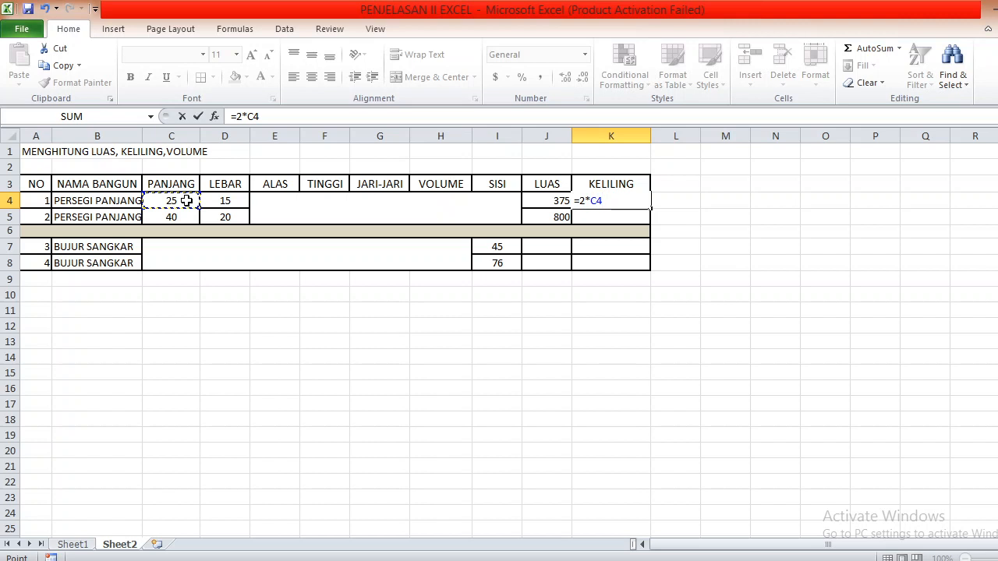
text(+)
click(218, 200)
key(Return)
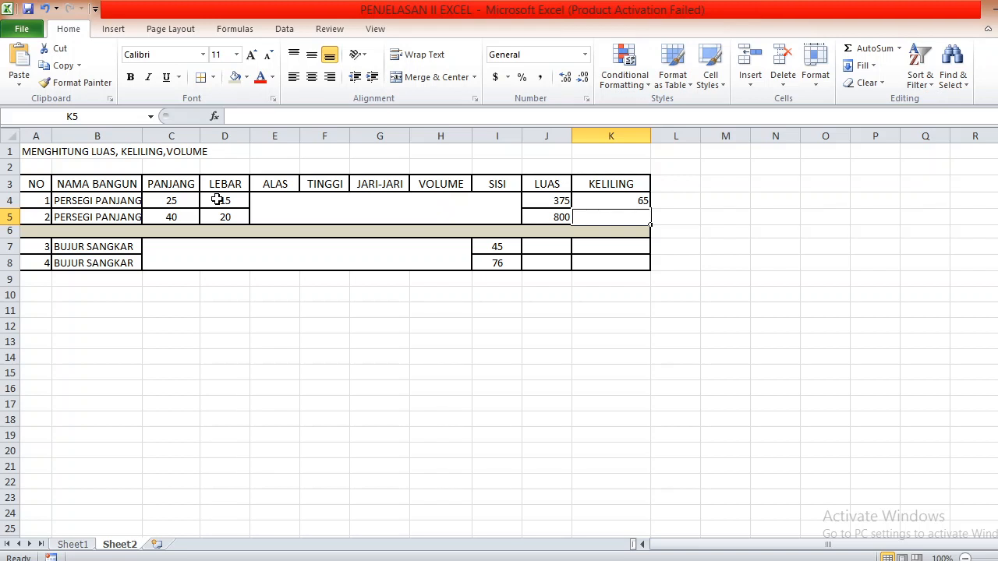
text(2*)
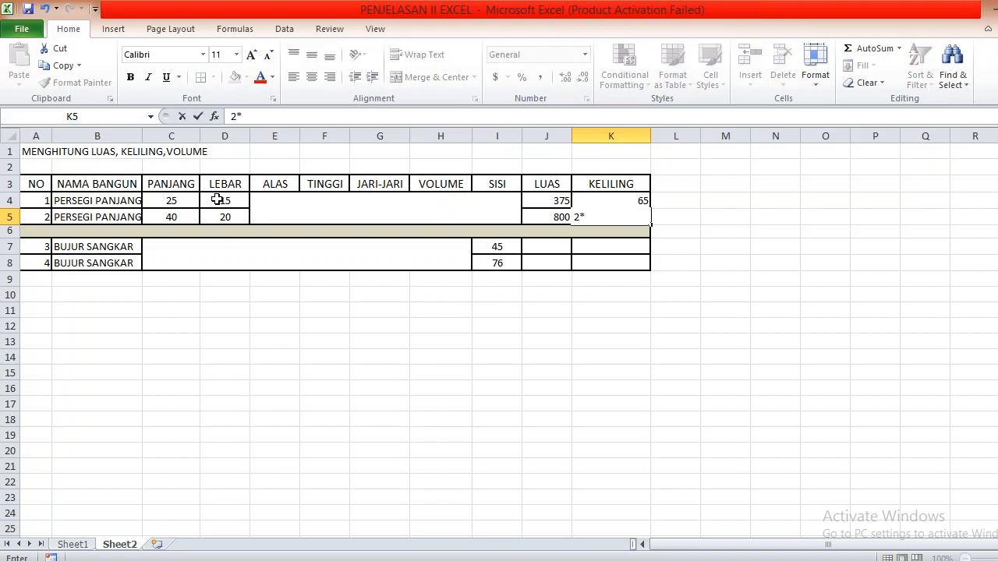
click(179, 213)
text(+)
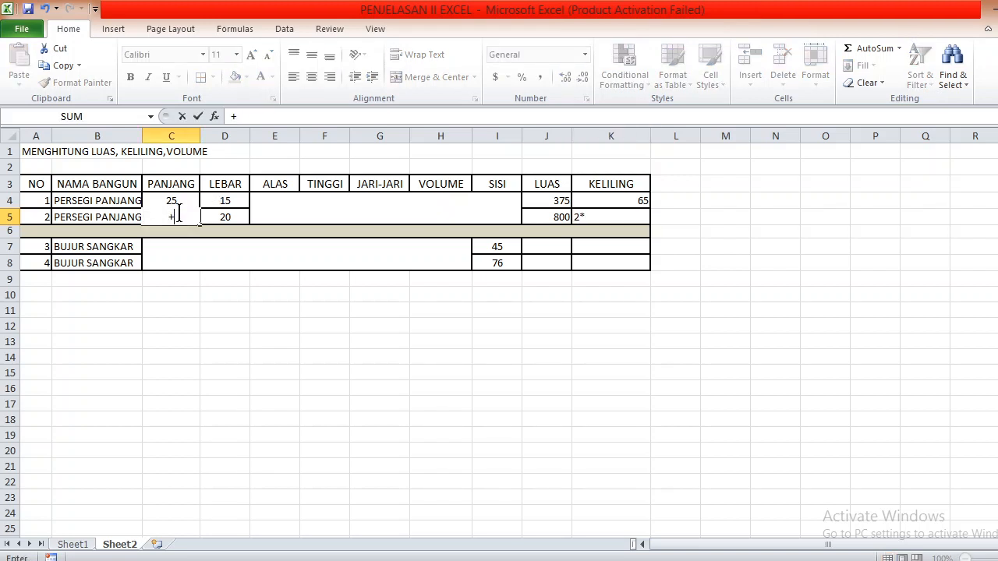
key(ctrl+z)
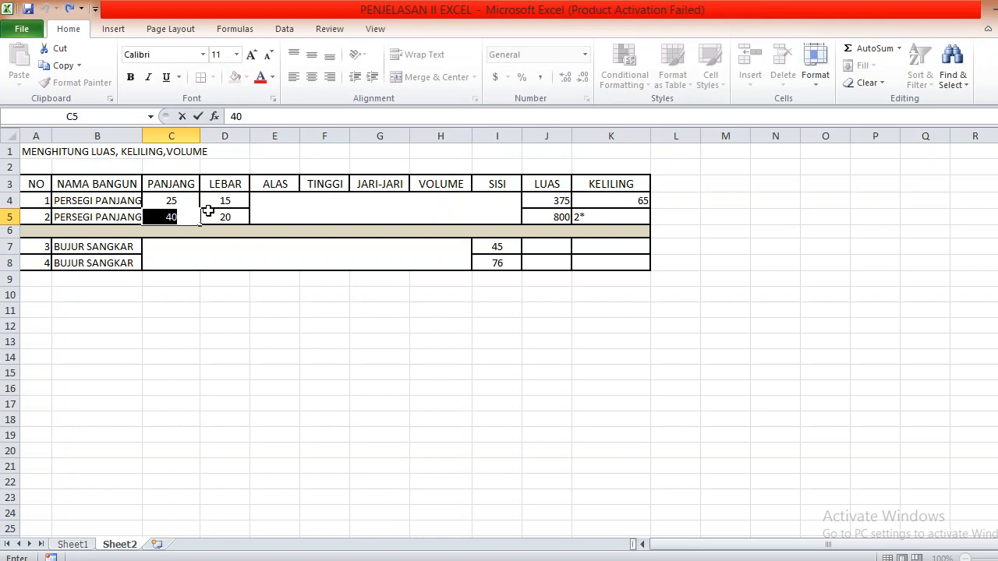
- Enter the formula =2*C5+D5 in K5 for the second rectangle's perimeter
click(629, 219)
text(=)
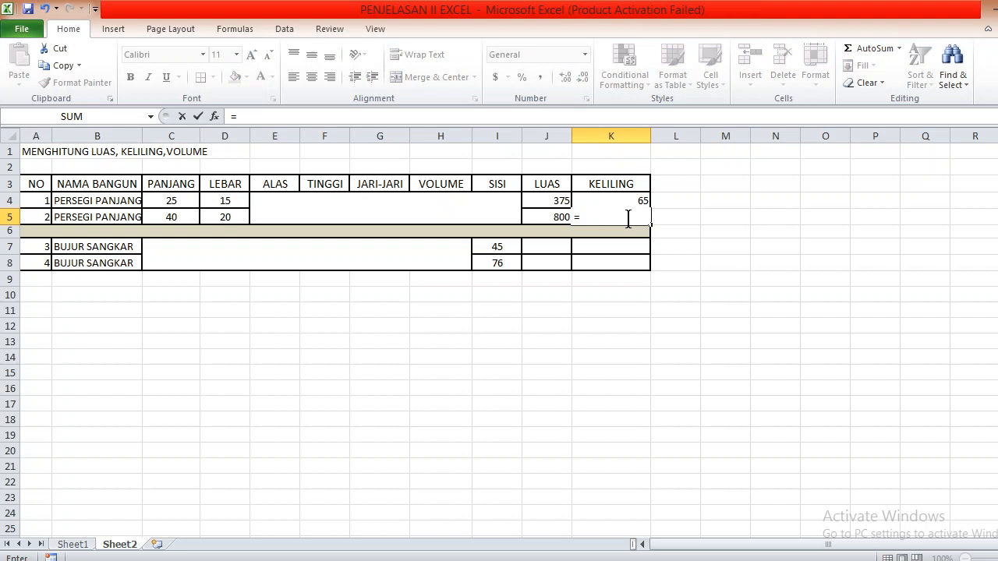
text(2*)
click(157, 220)
text(+)
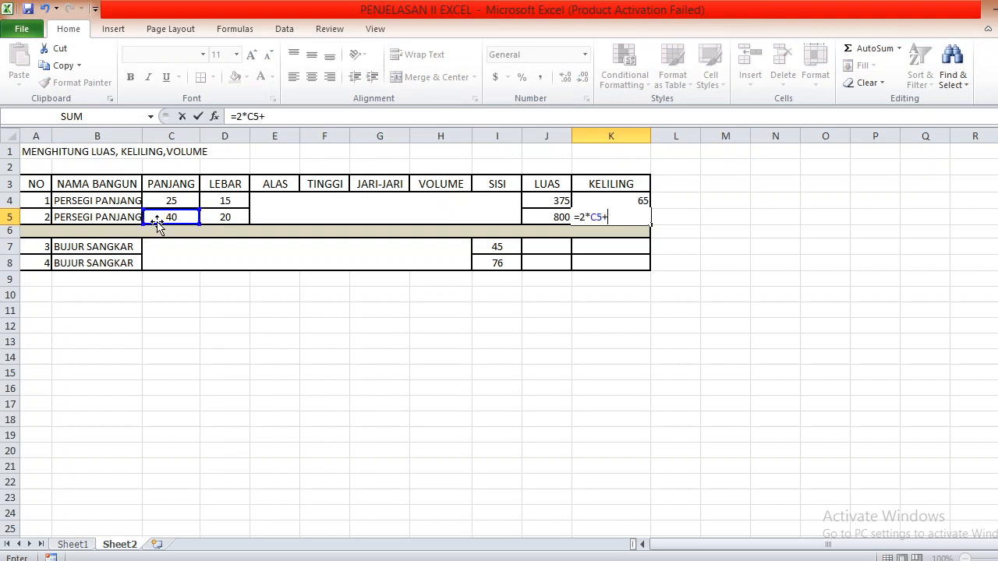
click(238, 218)
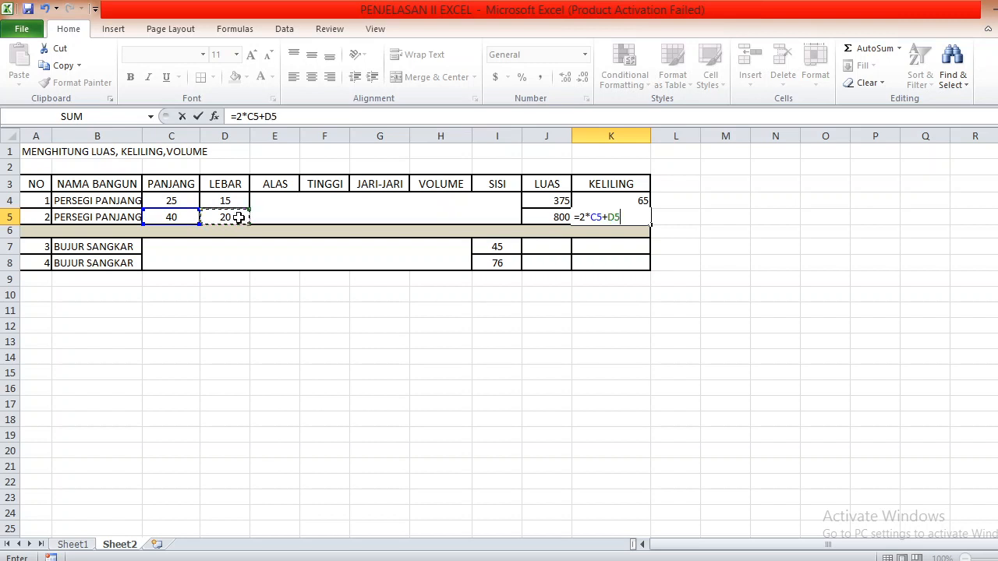
key(Return)
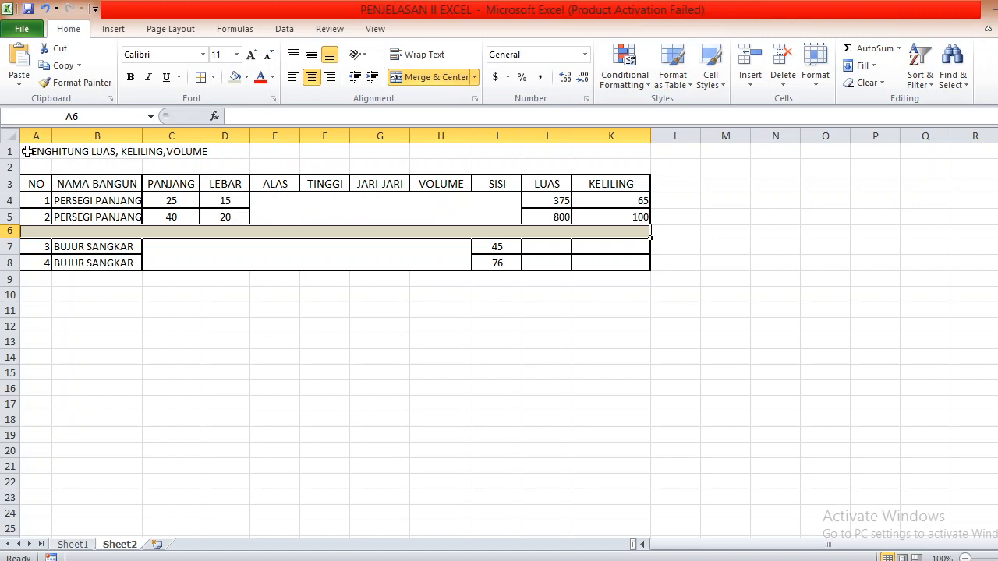
- Merge and center the title across A1:K1, then make it 14 pt, middle-aligned and bold
drag(26, 150, 627, 145)
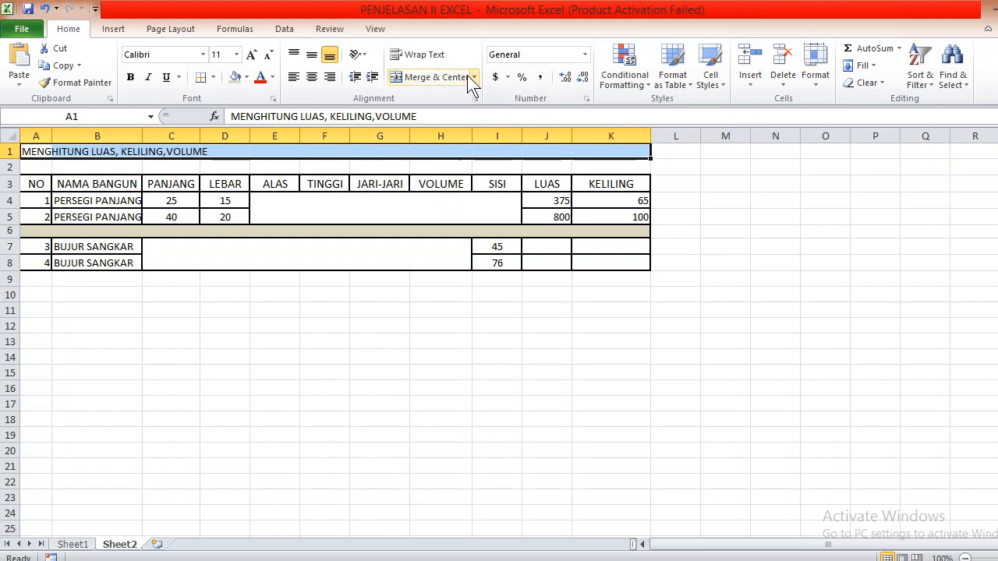
click(434, 77)
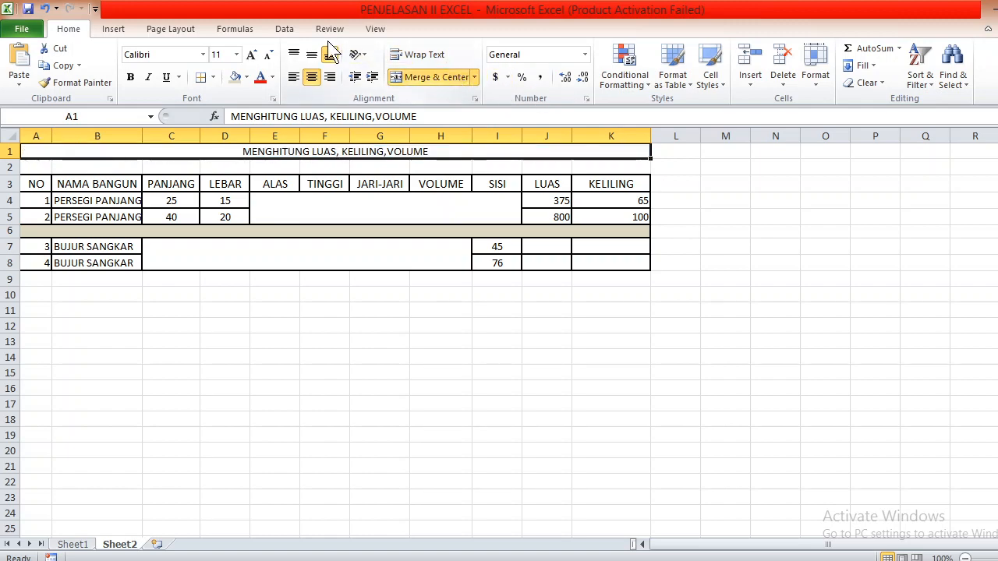
click(251, 55)
click(251, 55)
click(311, 57)
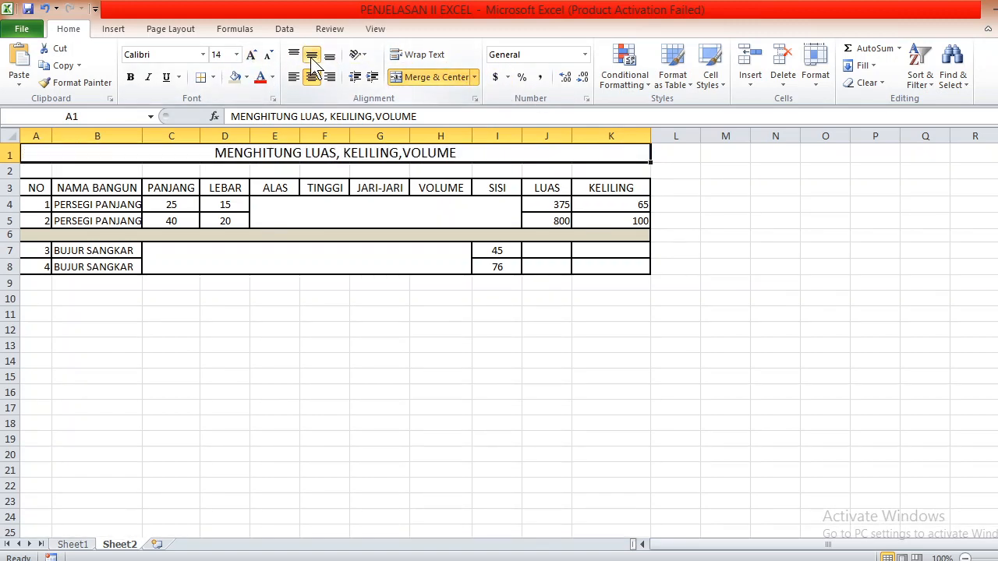
click(131, 77)
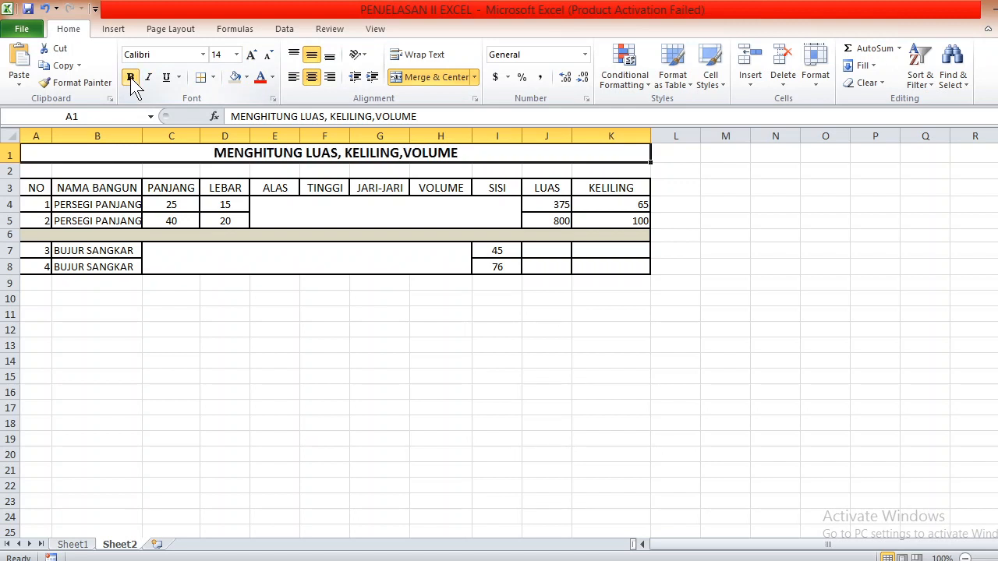
- Merge and center the empty cells A2:K2 between the title and the table headings
click(446, 273)
drag(34, 172, 646, 169)
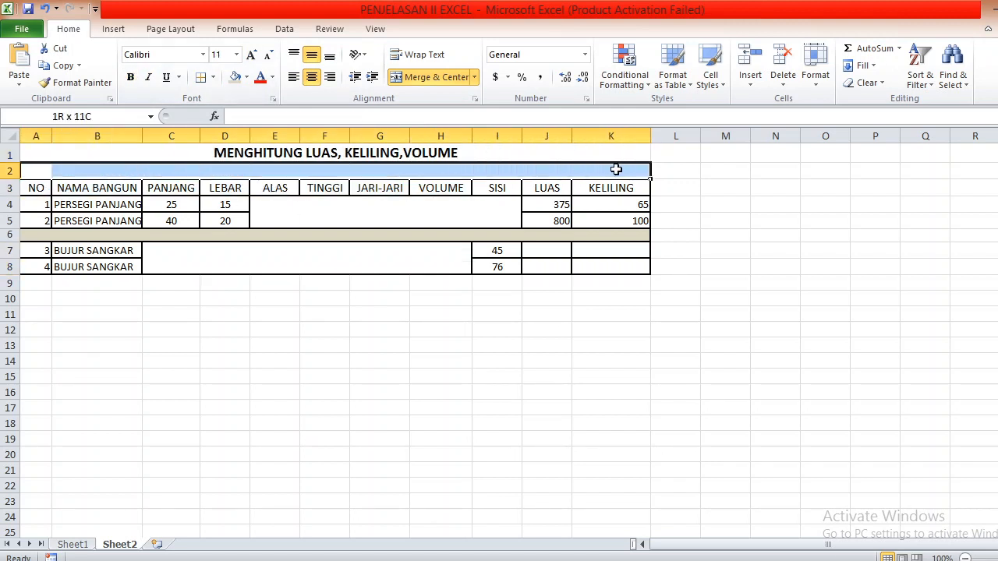
click(443, 78)
click(572, 381)
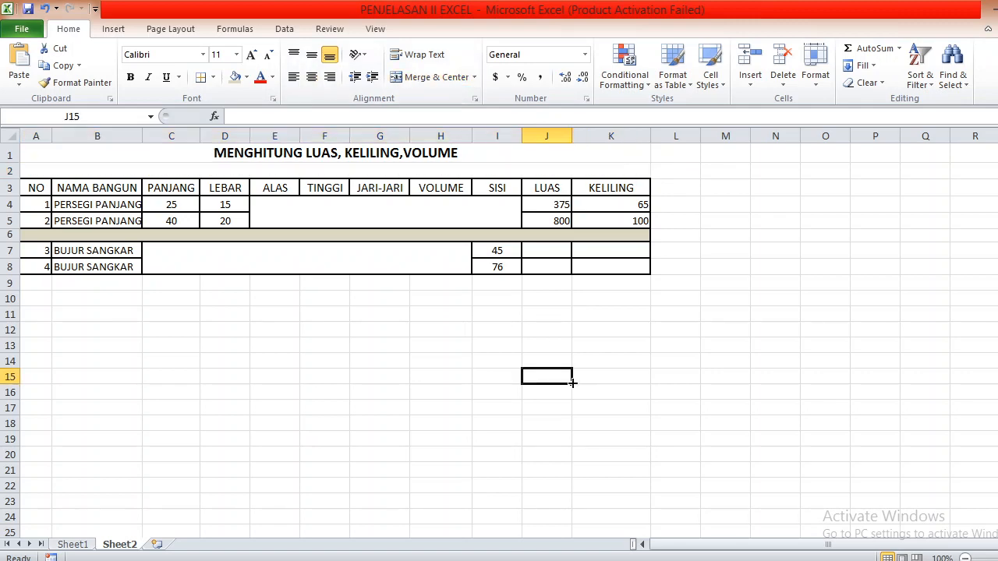
- Enter the formula =2*I7 in J7 as the first square's LUAS value
click(543, 255)
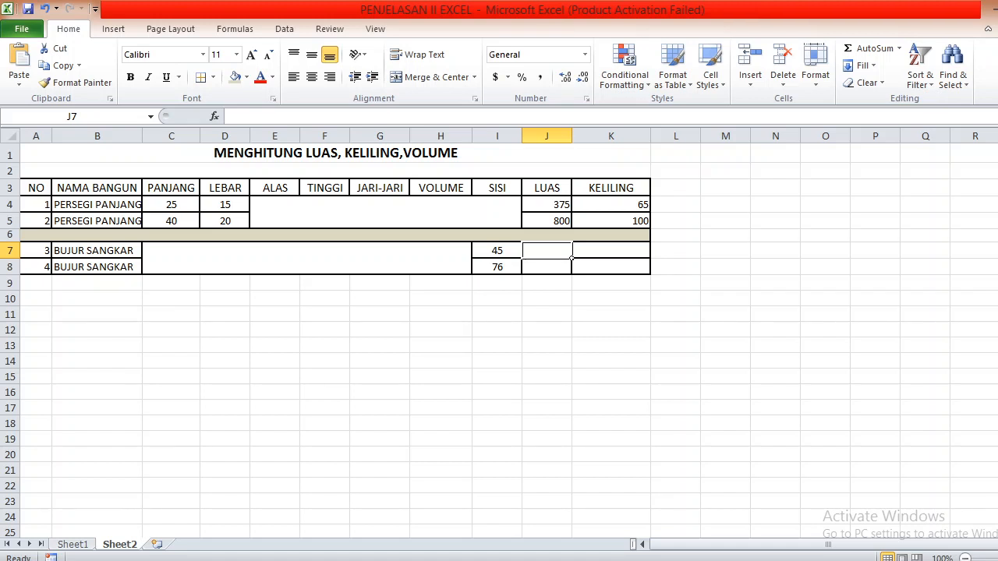
text(=2*)
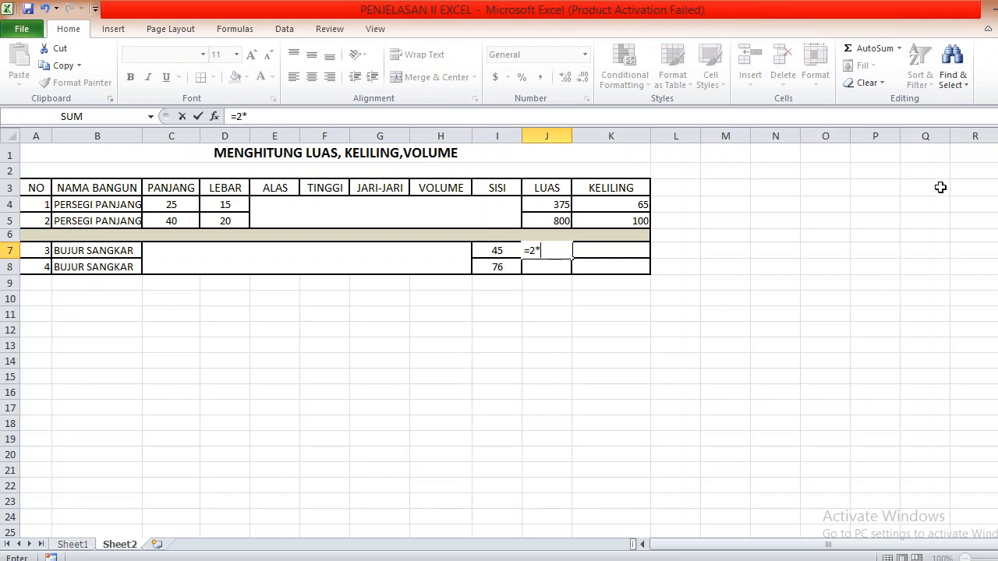
click(500, 252)
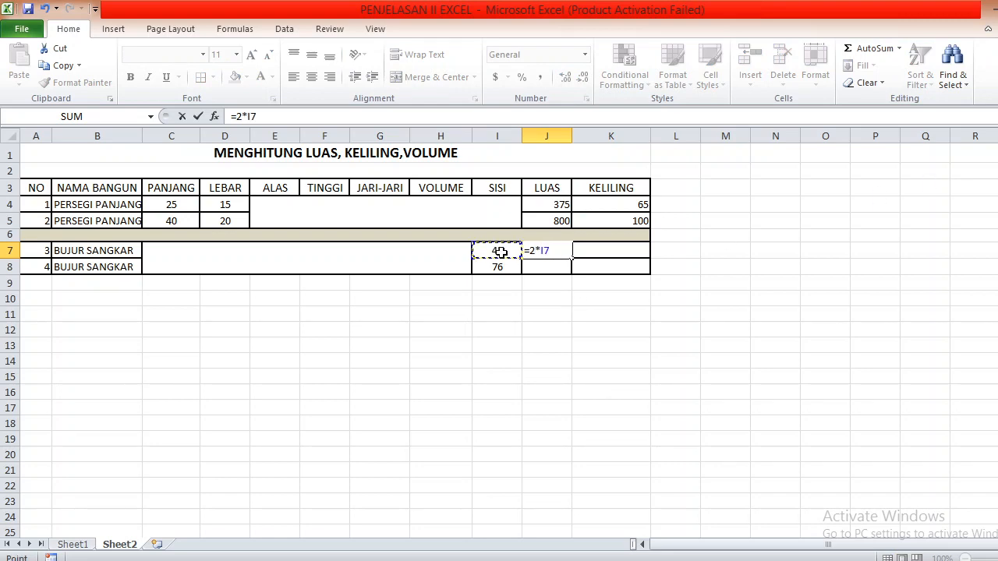
key(Return)
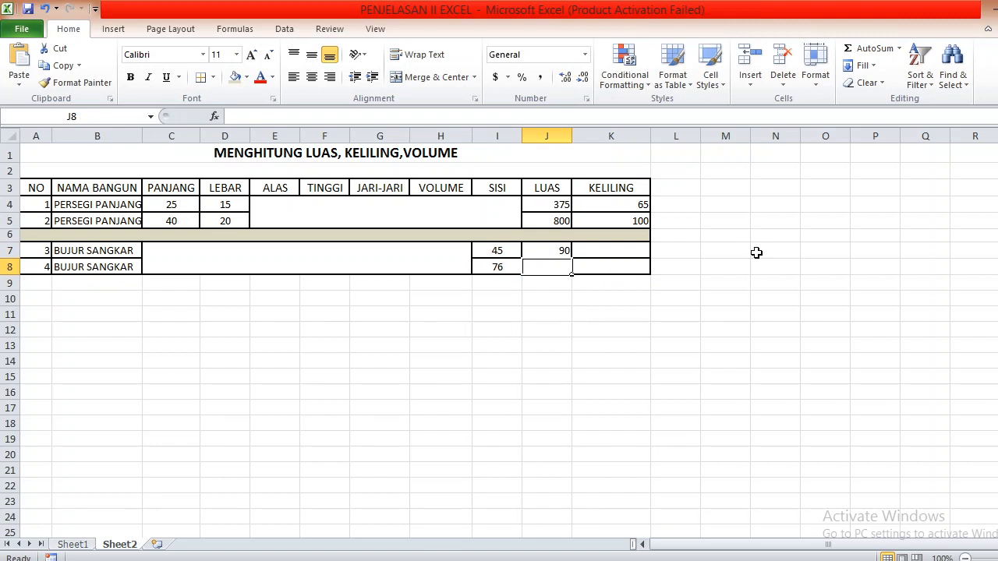
- Enter the formula =2*I8 in J8 as the second square's LUAS value and select J7
text(=)
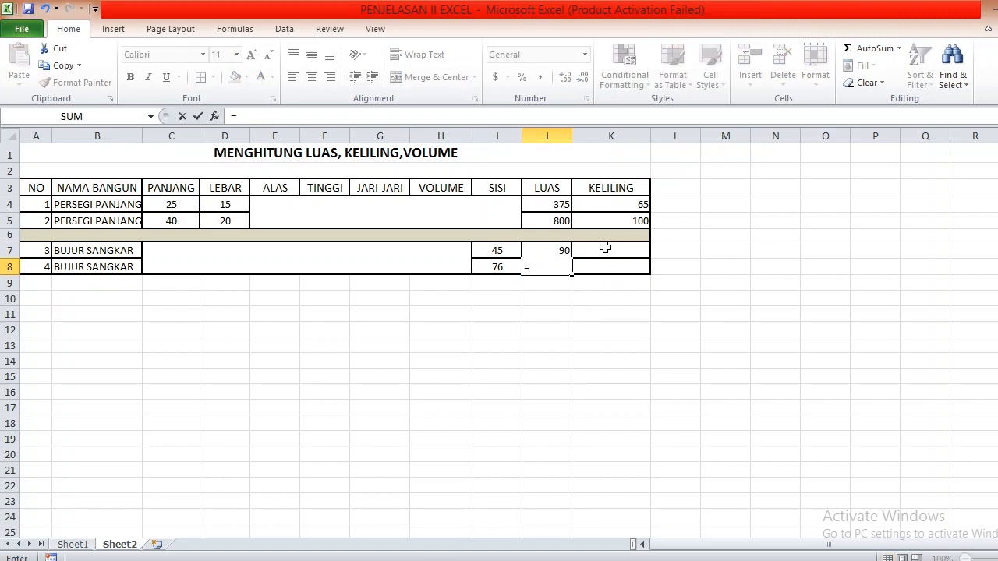
text(2*)
click(494, 268)
key(Return)
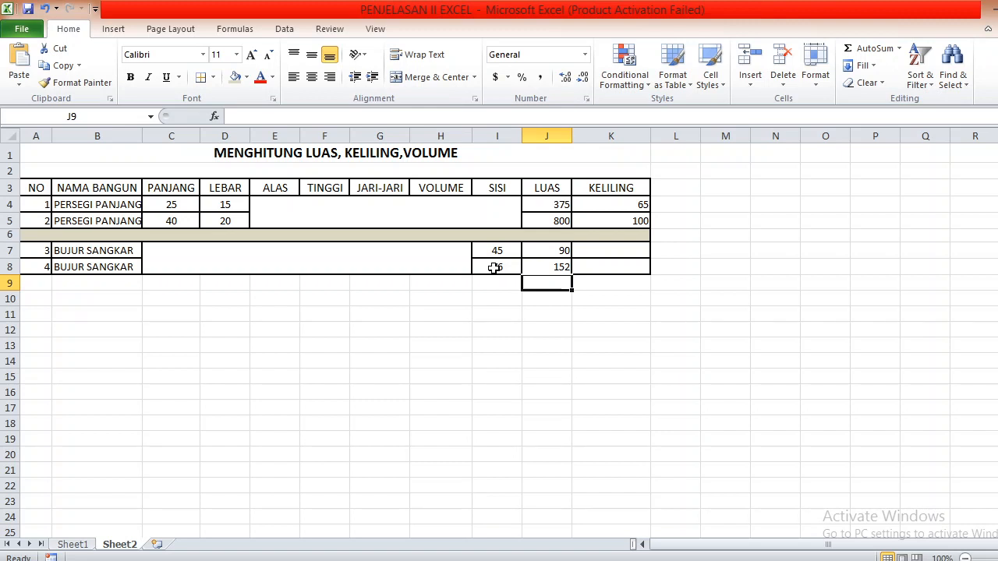
click(537, 256)
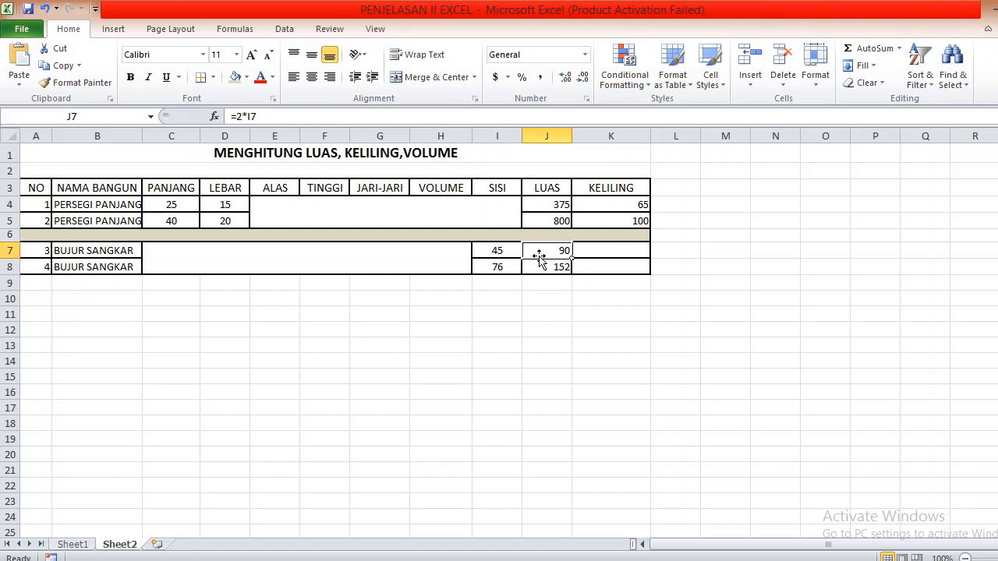
- Enter the formula =4*I7 in K7 as the first square's KELILING value
click(611, 257)
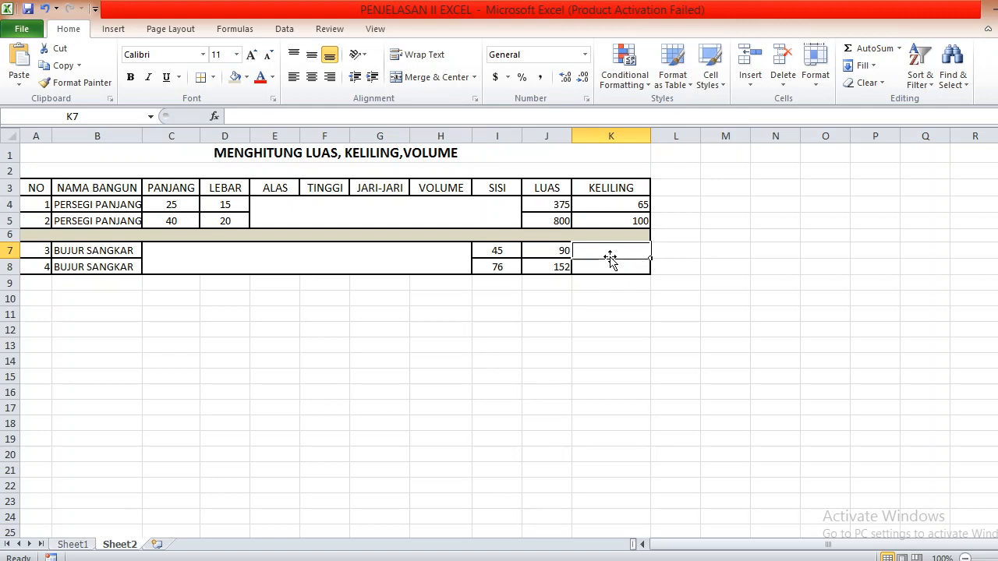
text(=)
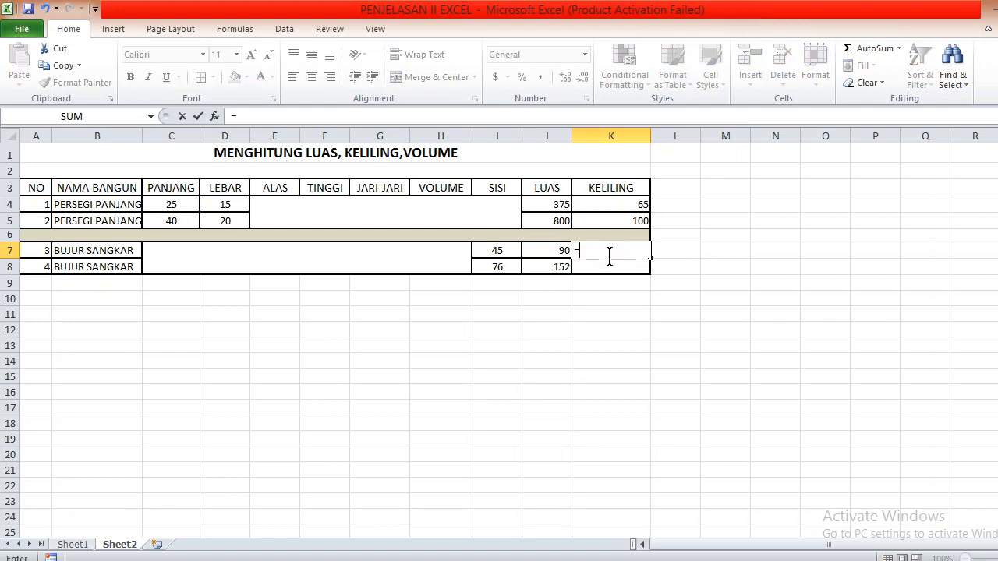
text(4*)
click(496, 252)
key(Return)
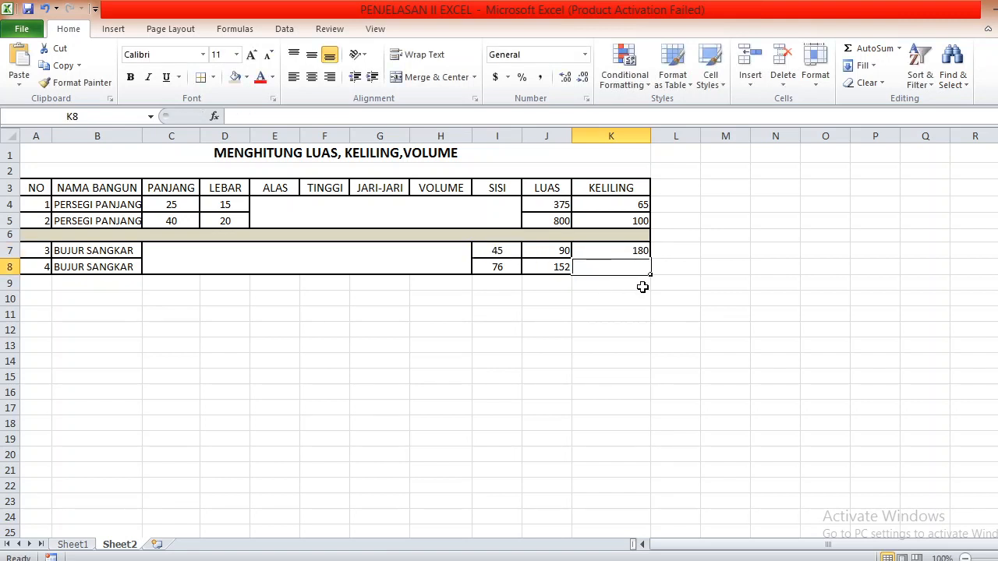
- Enter the formula =4*I8 in K8 as the second square's KELILING value and check the formulas in J8 and K8
text(=4*)
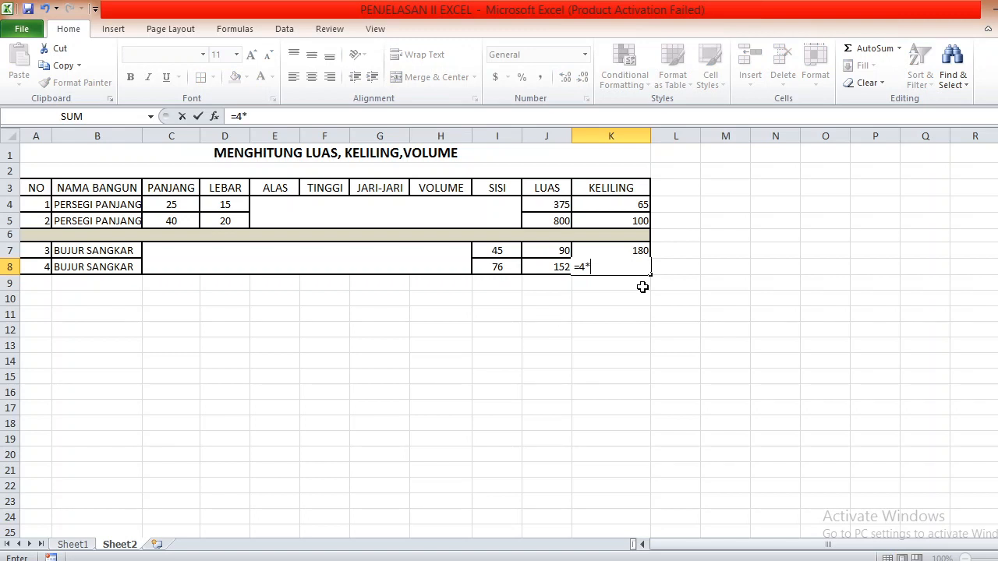
click(501, 271)
key(Return)
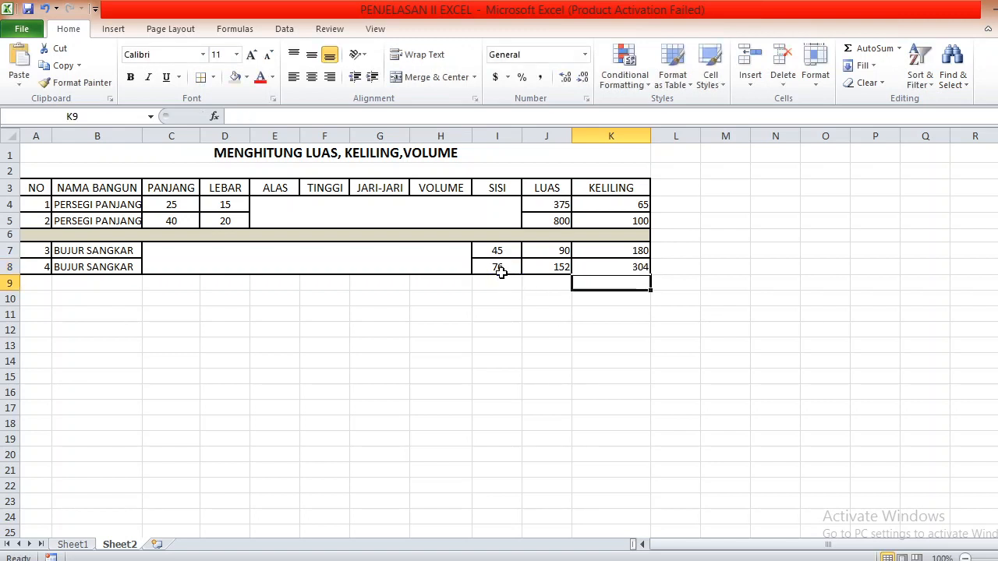
click(548, 265)
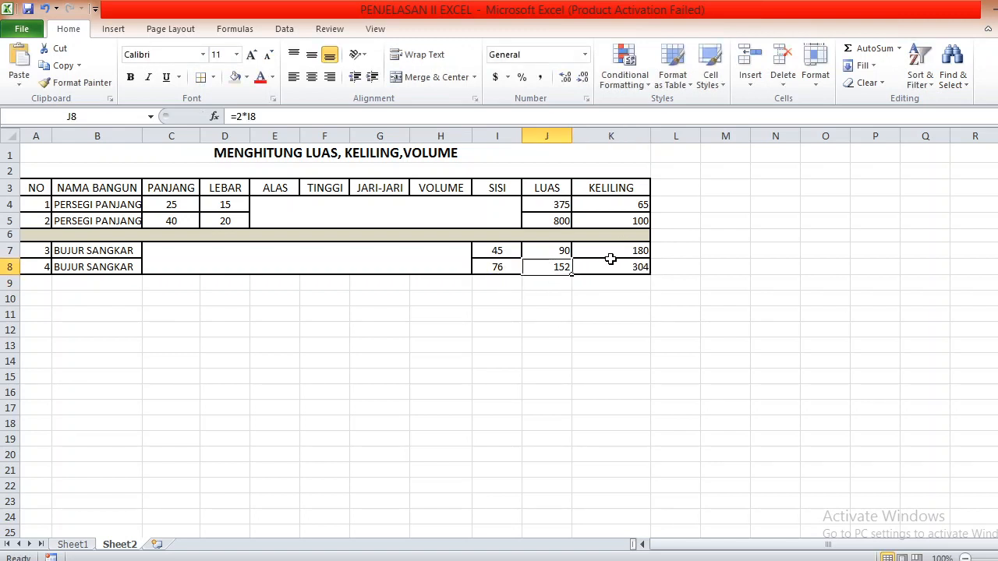
click(614, 264)
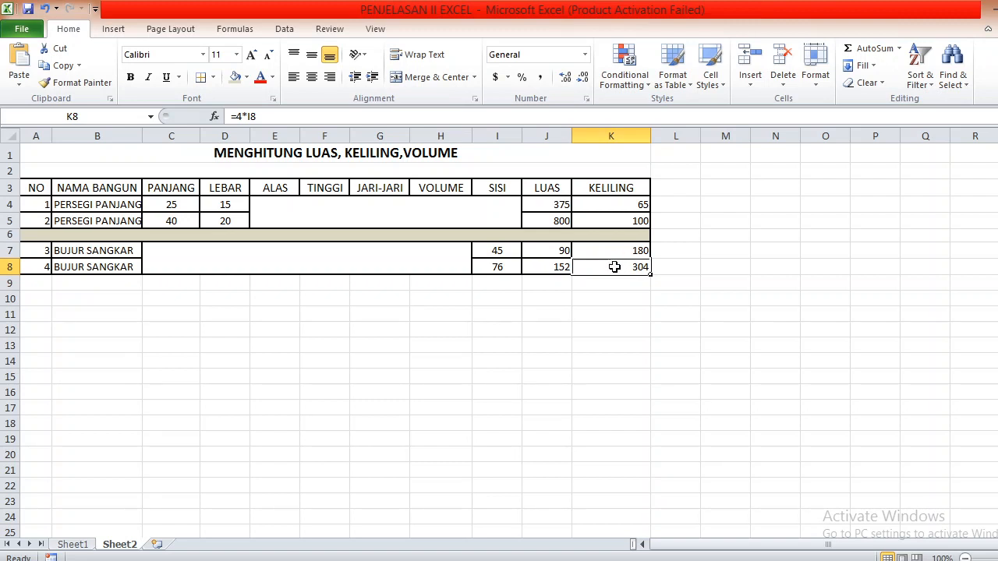
- Replace the first square's LUAS formula in J7 with =I7*I7
click(558, 250)
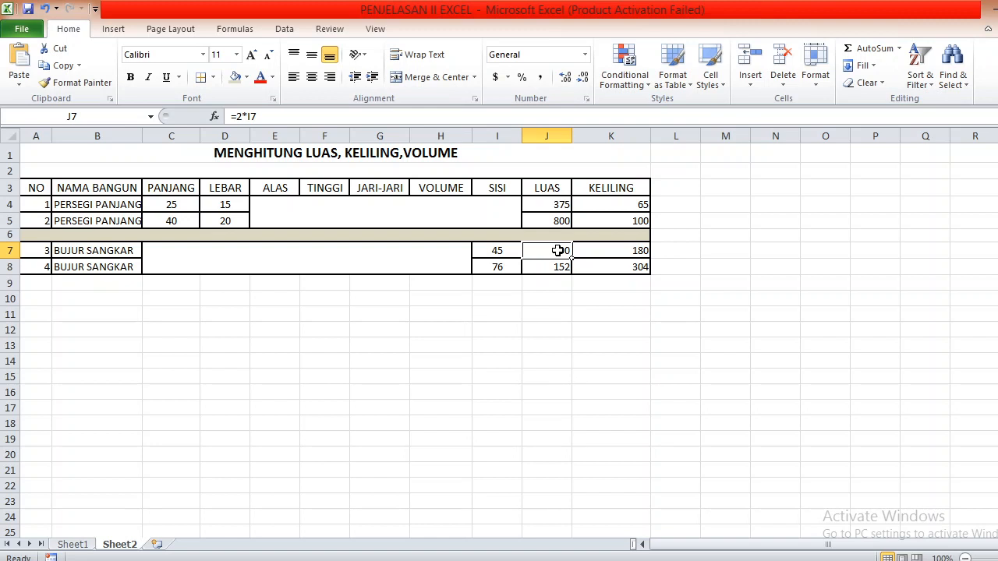
click(691, 250)
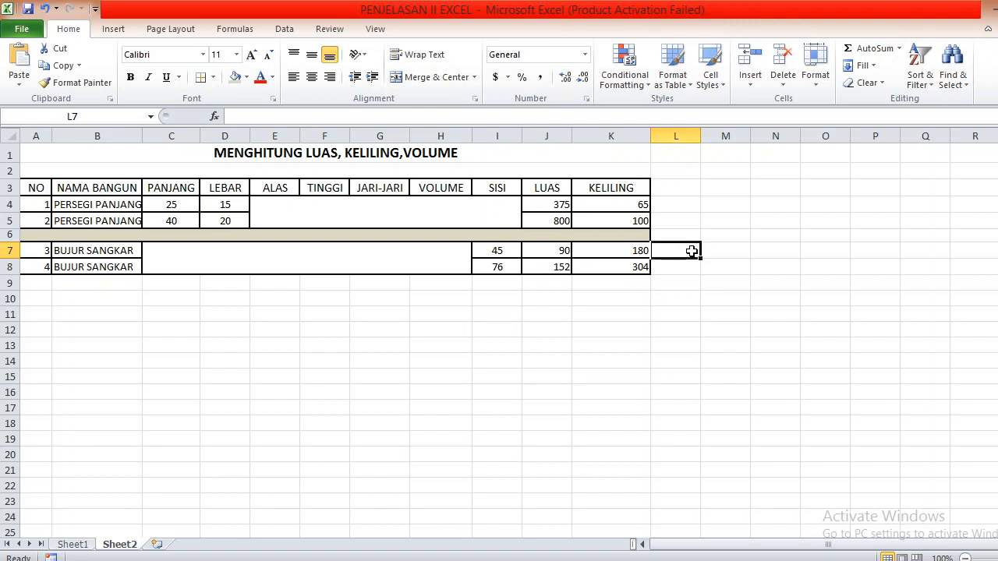
click(564, 252)
text(=)
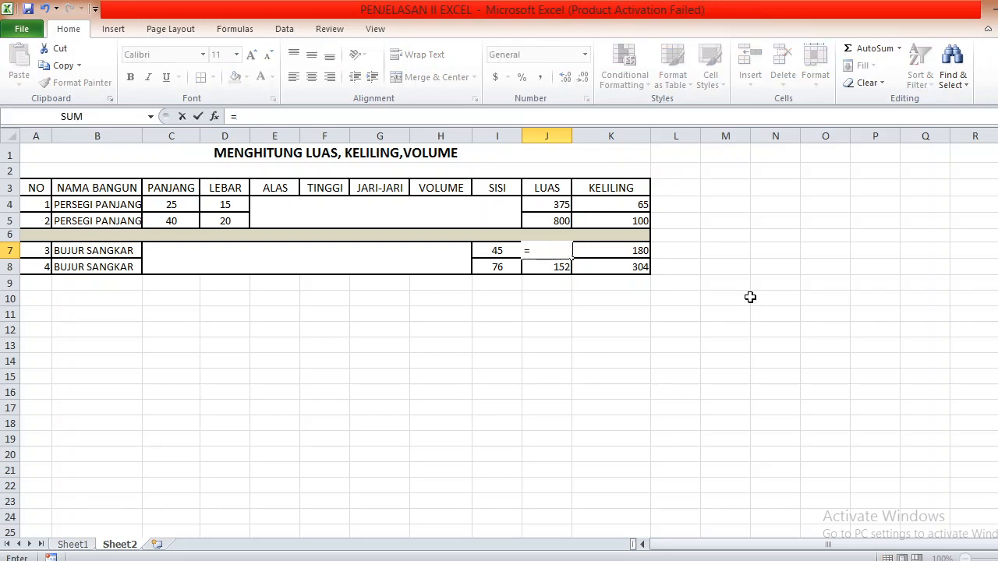
click(497, 252)
text(*)
click(496, 252)
key(Return)
- Replace the second square's LUAS formula in J8 with =I8*I8
click(648, 267)
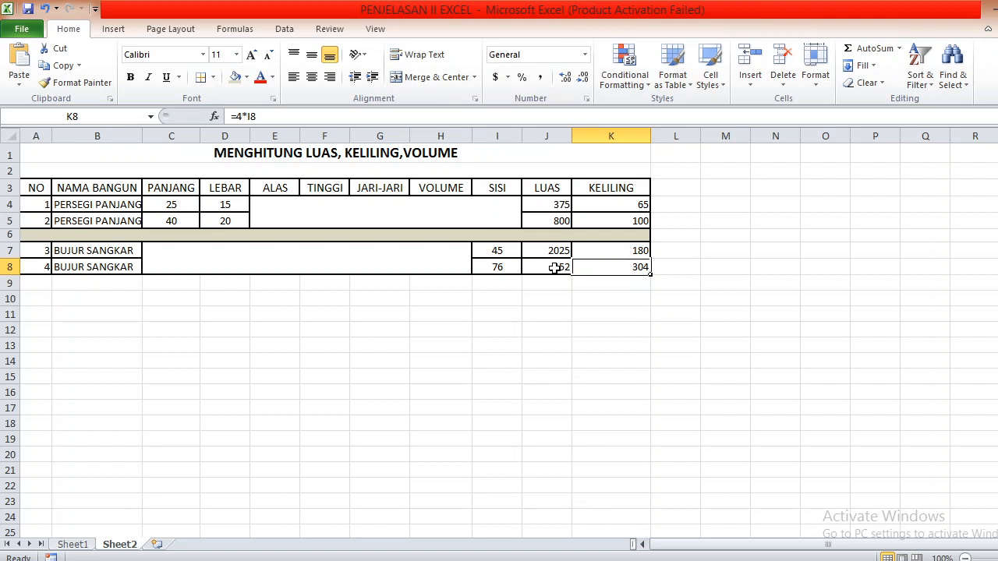
click(554, 268)
text(=)
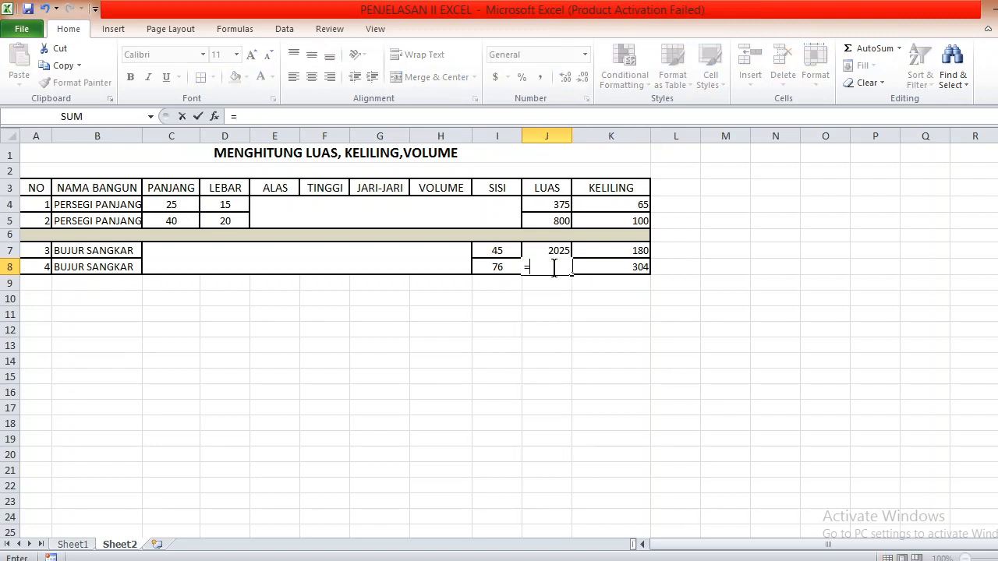
click(503, 265)
text(*)
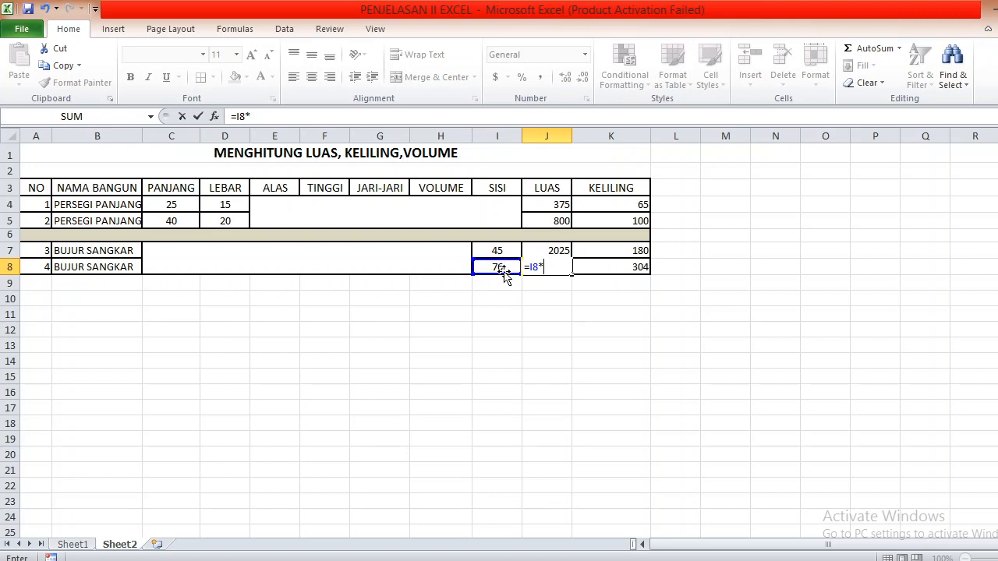
click(503, 268)
key(Return)
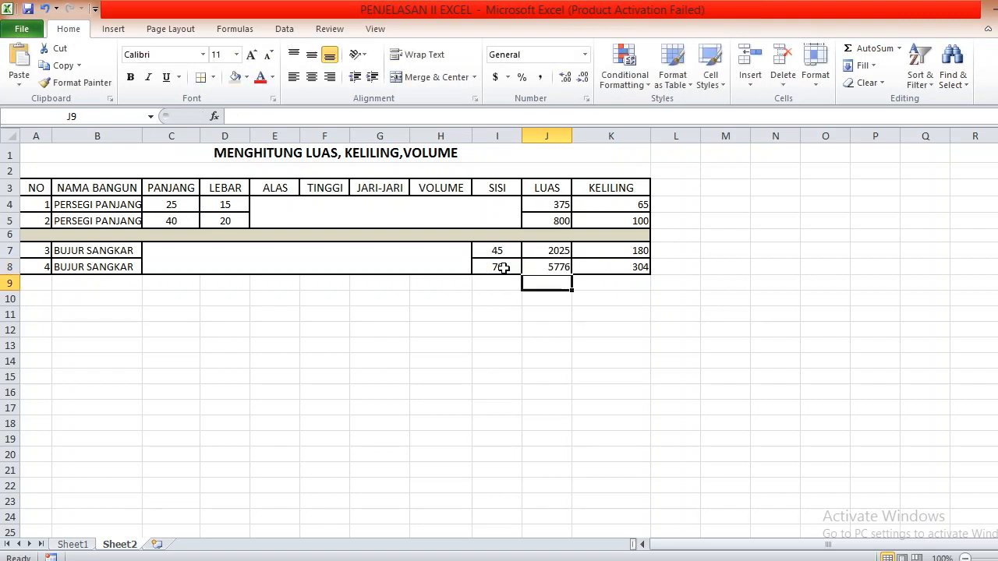
- Draw two rectangle shapes side by side in the blank merged area E4:I5, one under ALAS–TINGGI and one under VOLUME–SISI
click(611, 258)
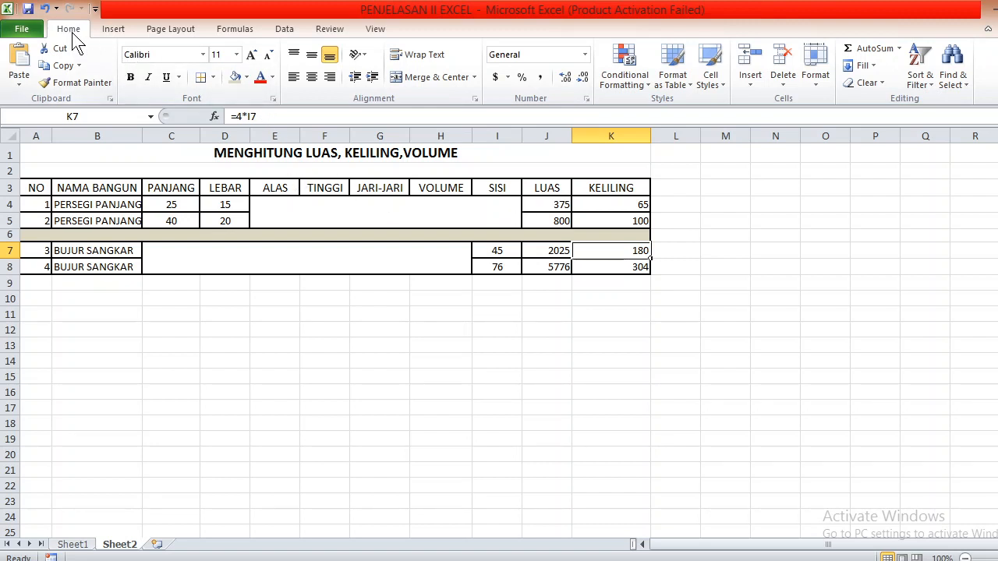
click(122, 29)
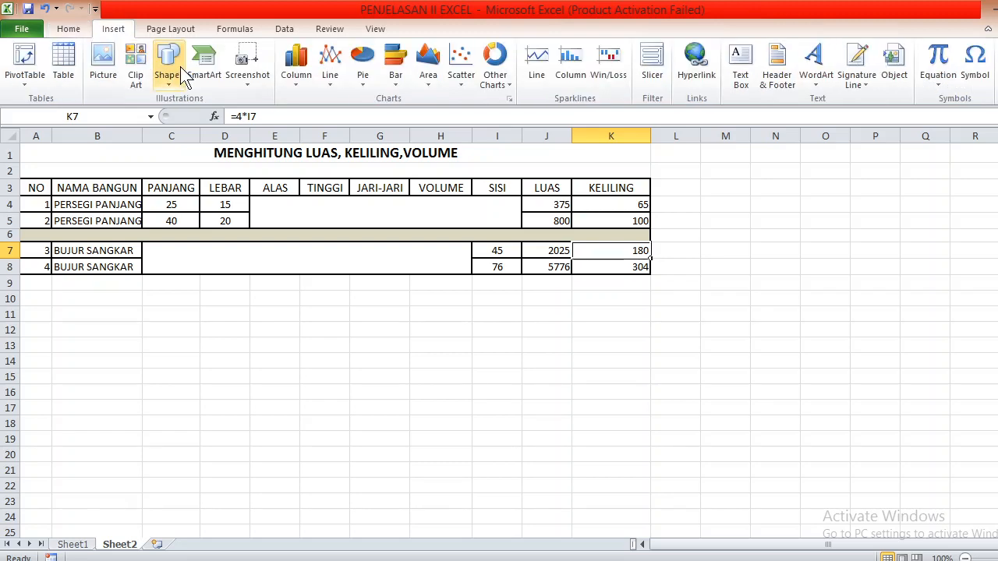
click(180, 67)
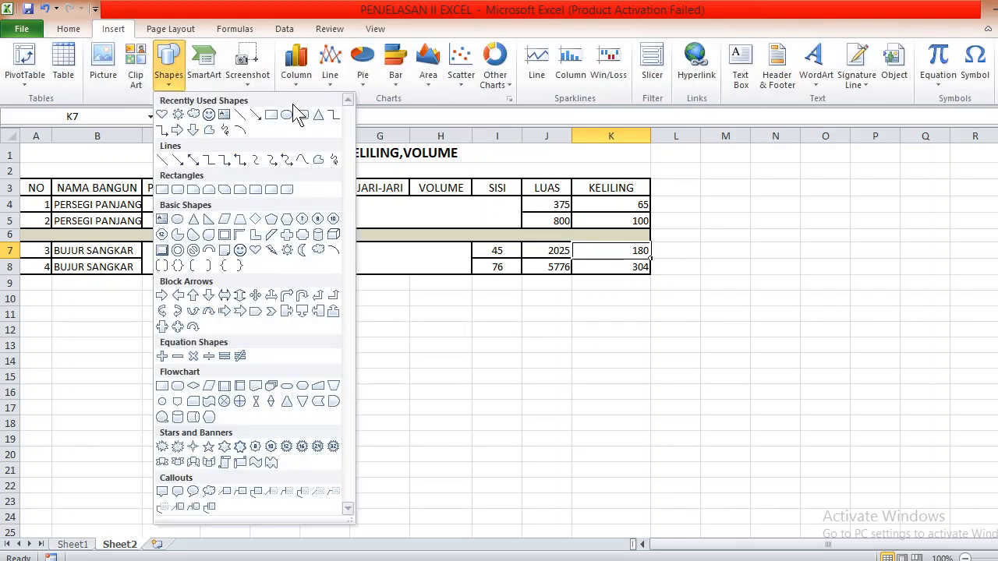
click(271, 116)
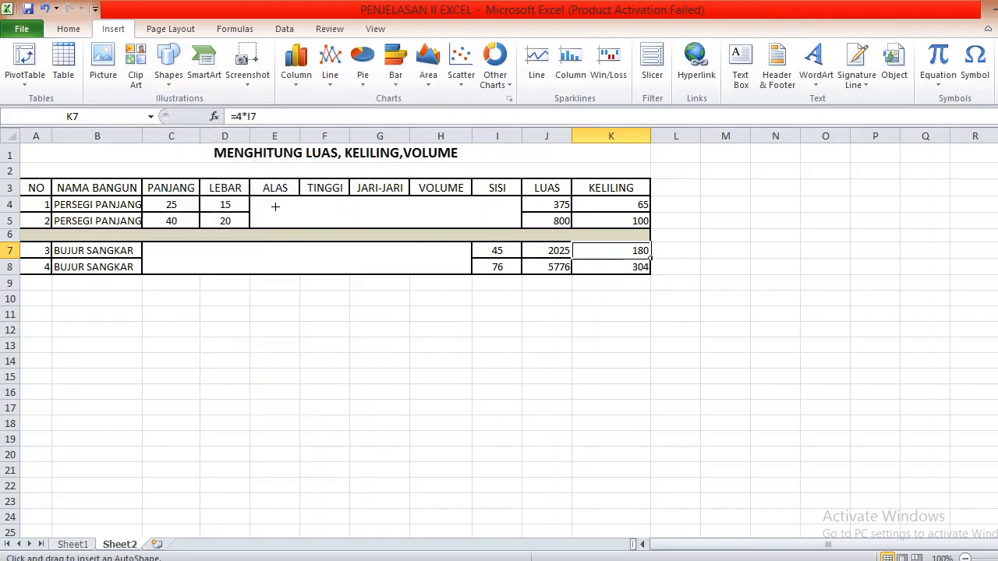
drag(266, 204, 337, 226)
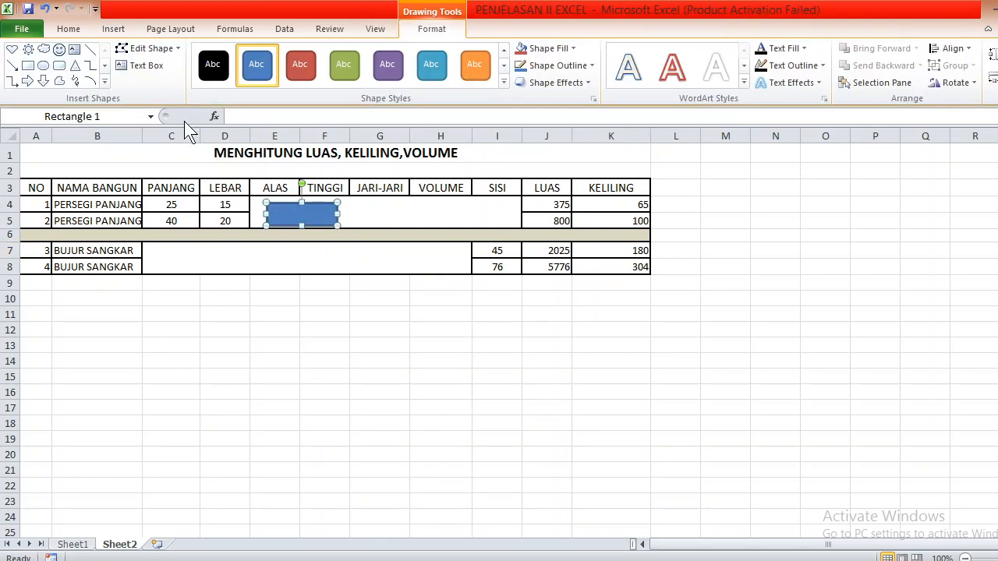
click(27, 66)
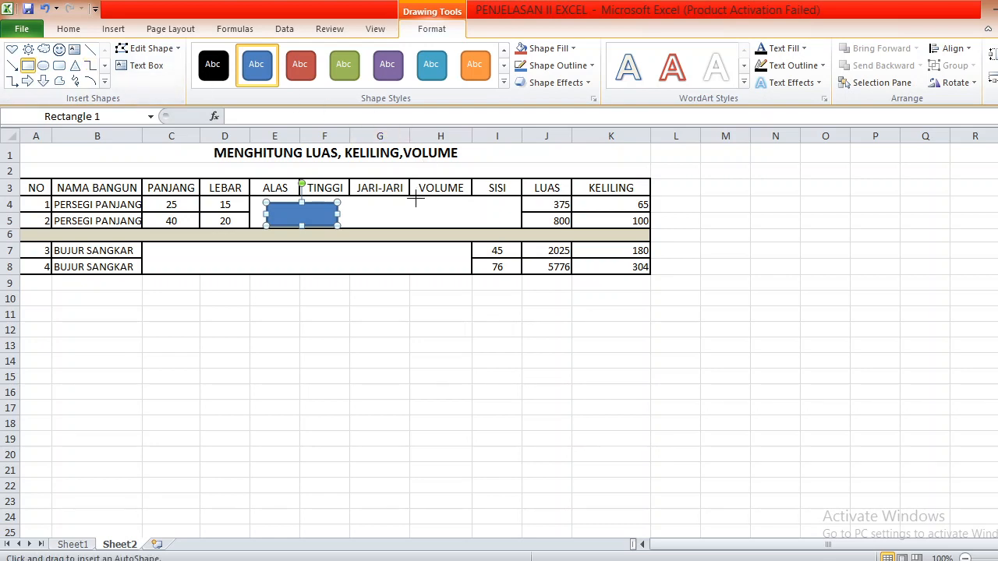
drag(416, 199, 503, 224)
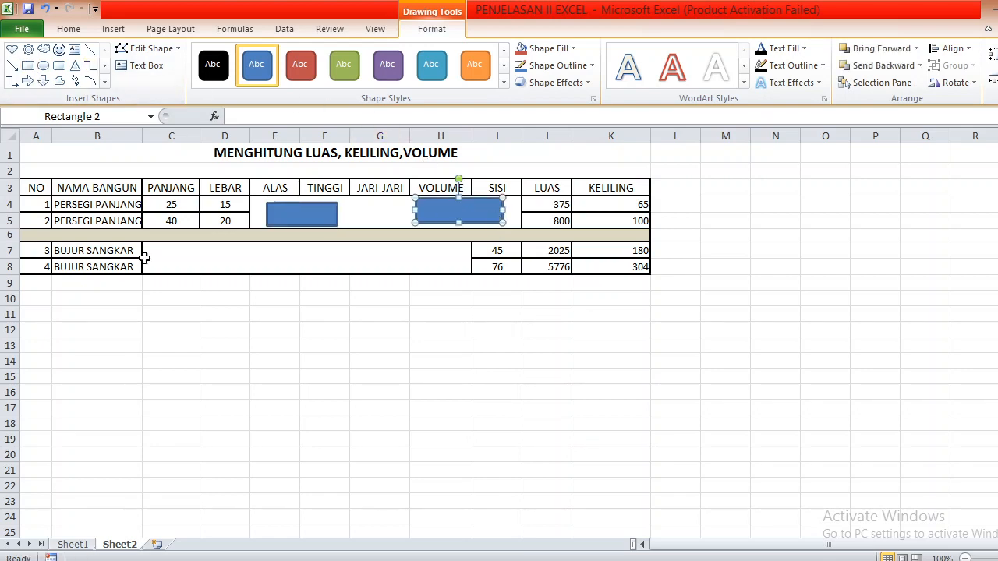
- Make rows 4, 5, 7 and 8 taller and draw two roughly square shapes side by side at the start of the blank area C7:H8
drag(14, 213, 12, 311)
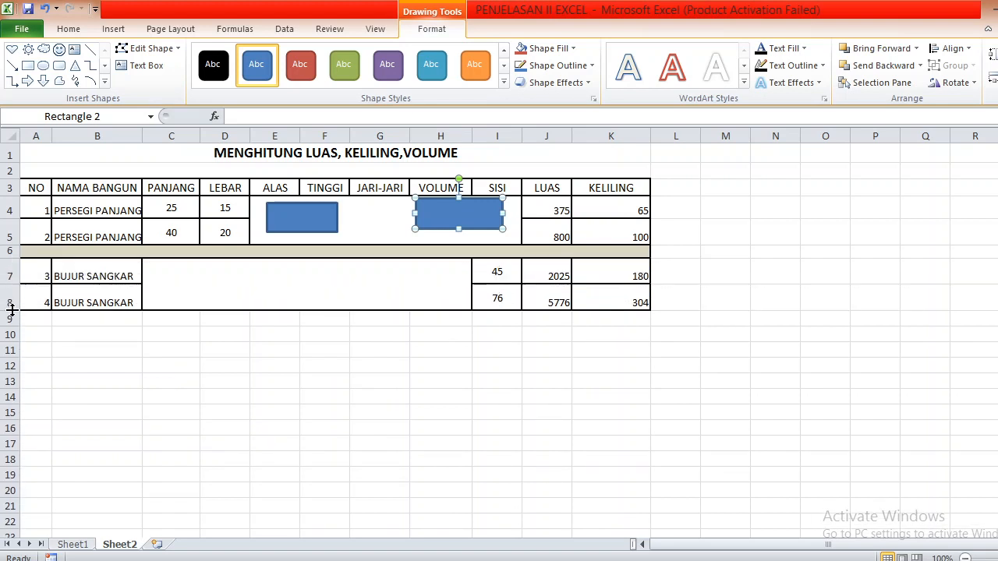
click(28, 65)
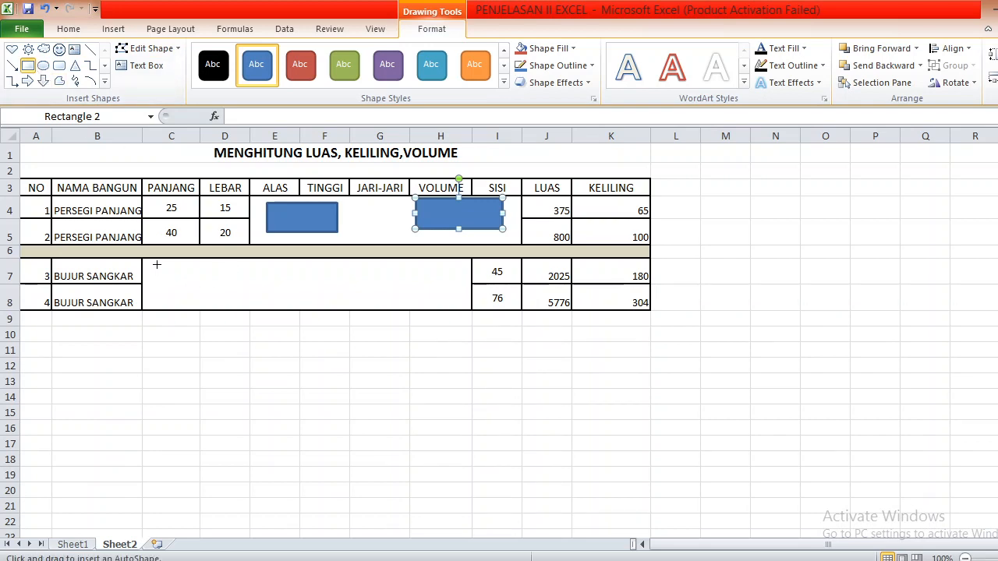
drag(156, 265, 204, 302)
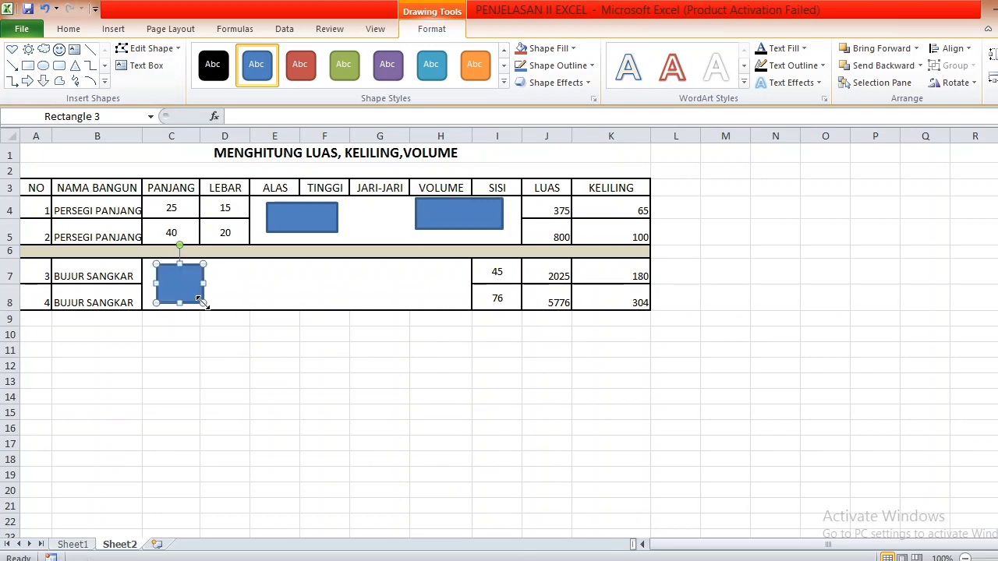
click(28, 65)
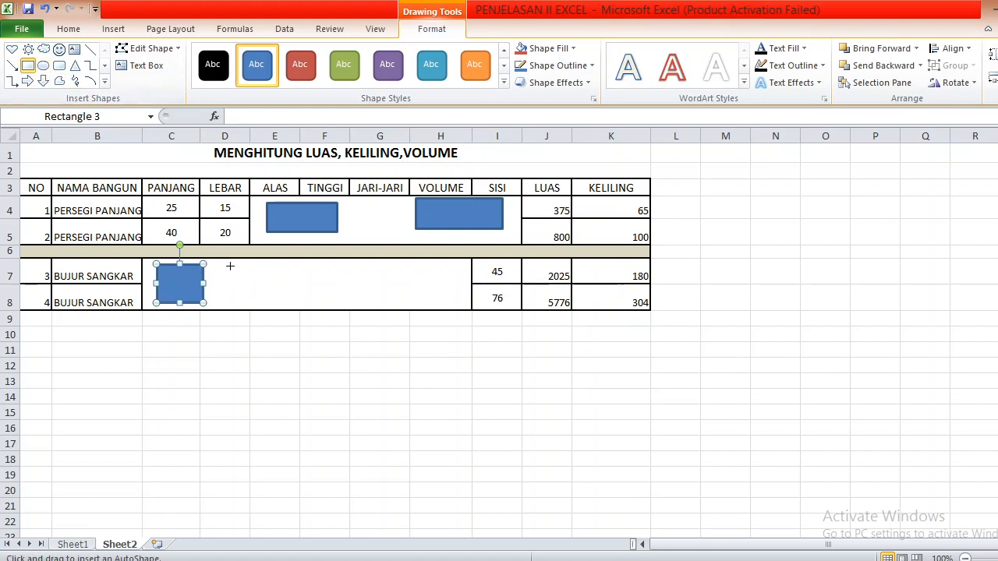
drag(231, 266, 276, 305)
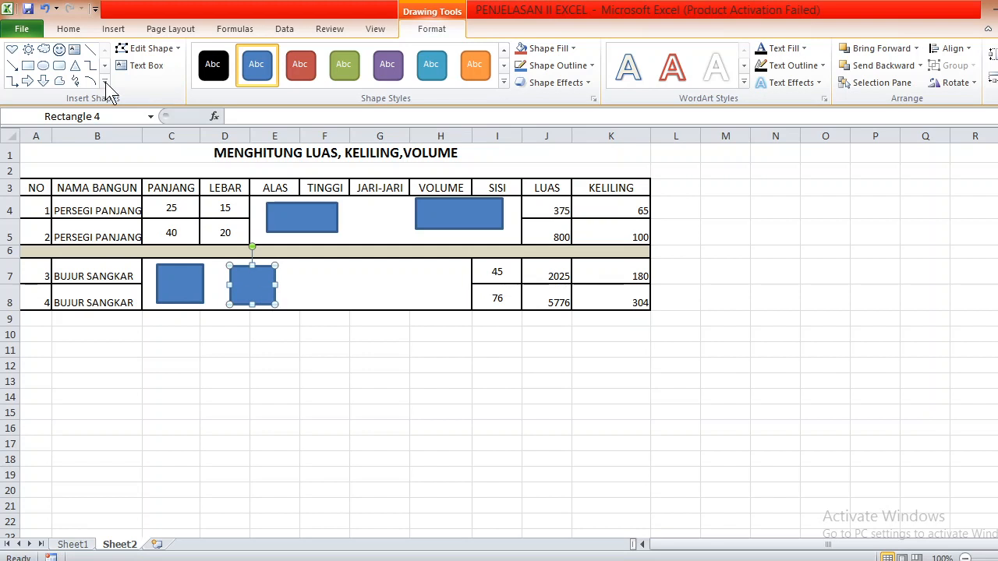
- Draw a third square under TINGGI in the blank area C7:H8 and place a duplicate of it beside it, under JARI-JARI and VOLUME
click(27, 65)
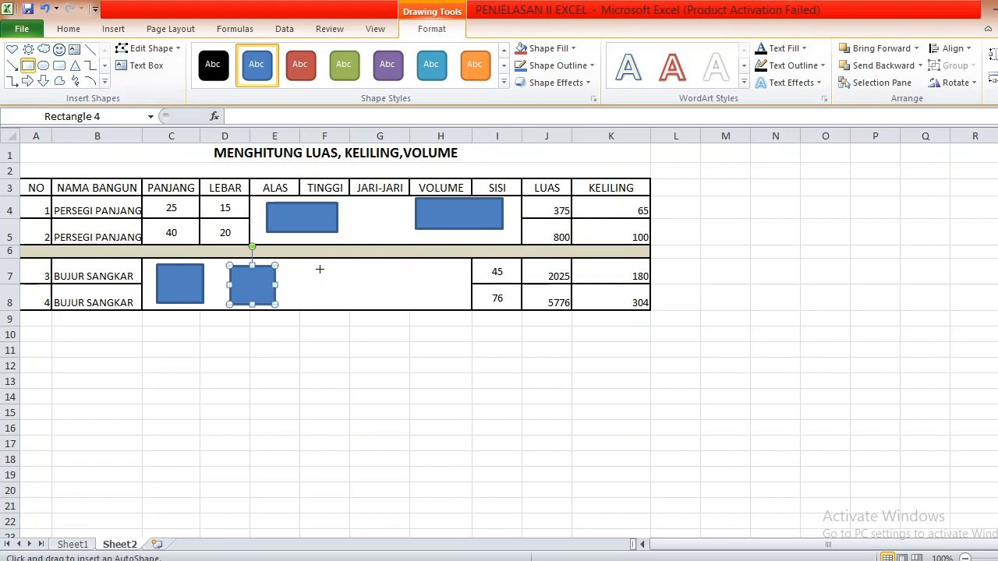
drag(320, 266, 361, 304)
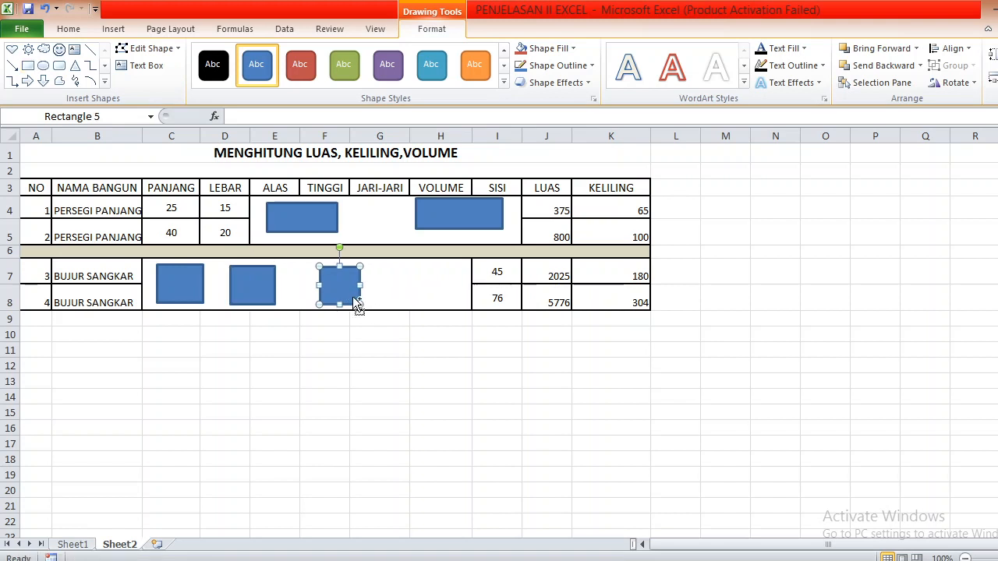
key(ctrl+d)
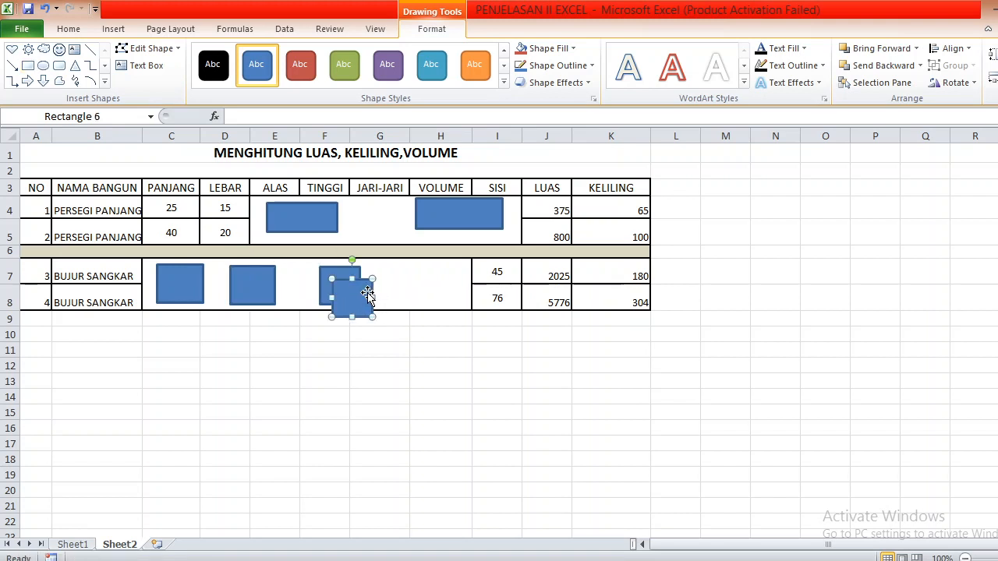
drag(367, 293, 426, 278)
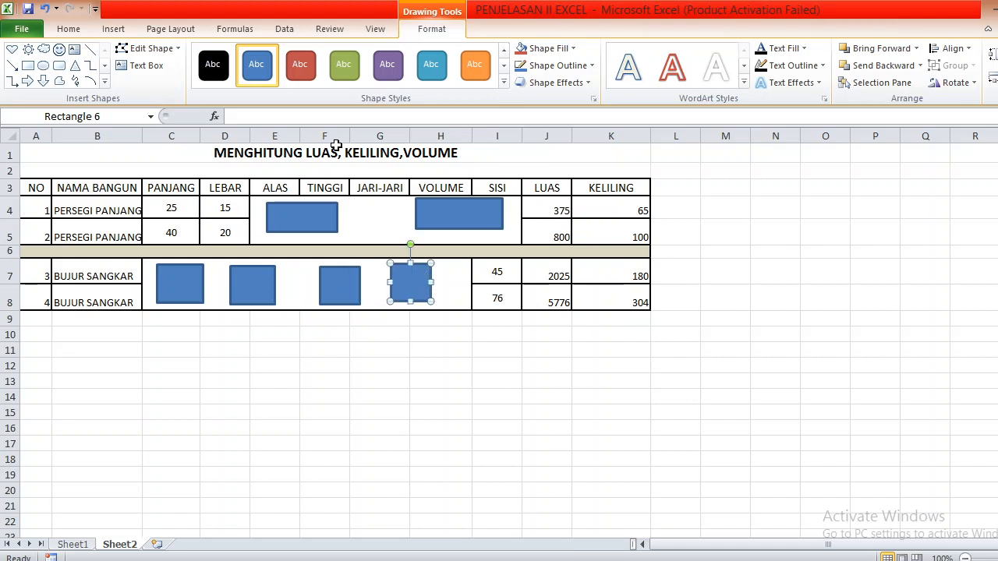
- Apply the aqua, red, purple and orange shape styles to the first, second, third and fourth squares in rows 7–8 respectively
click(482, 75)
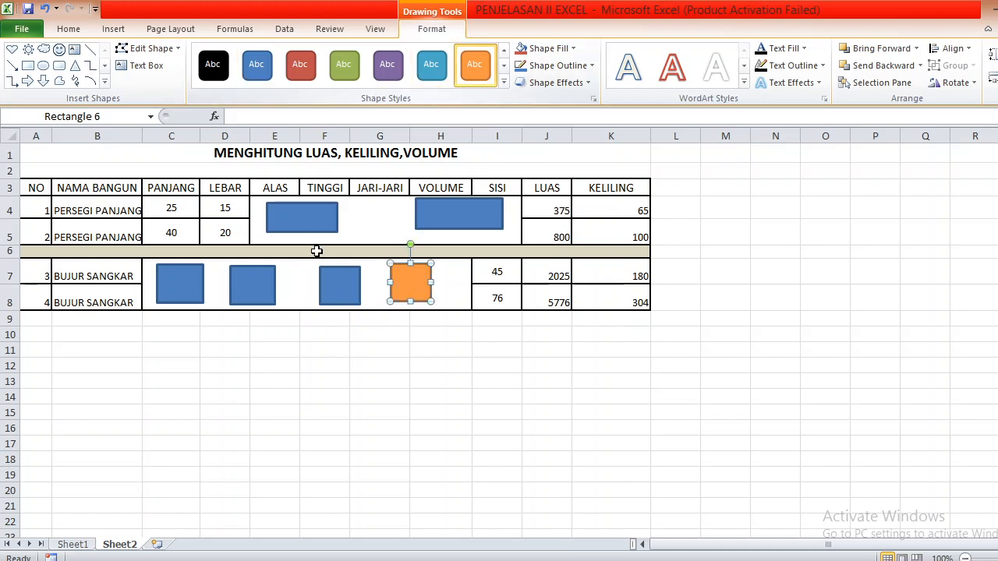
click(344, 295)
click(388, 65)
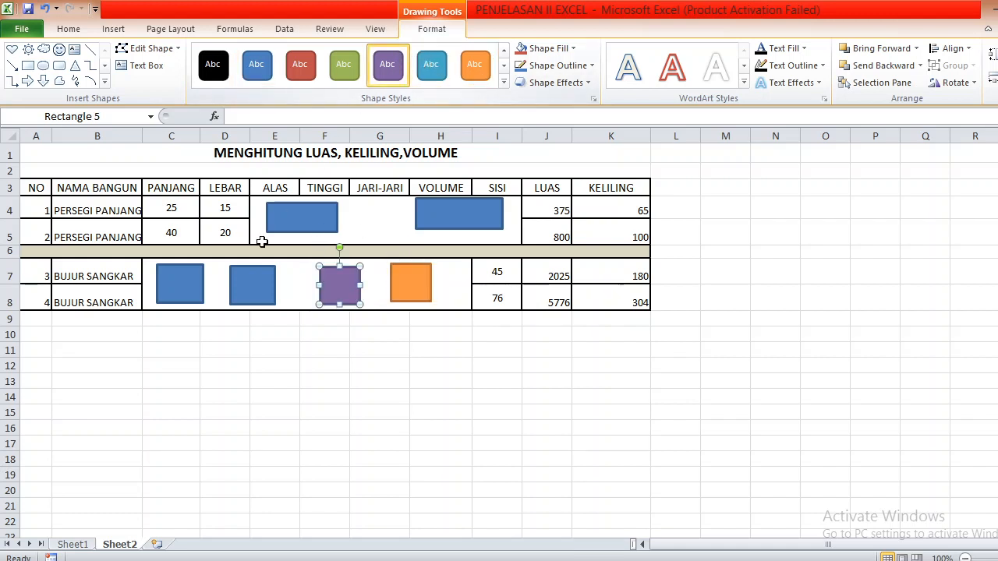
click(257, 287)
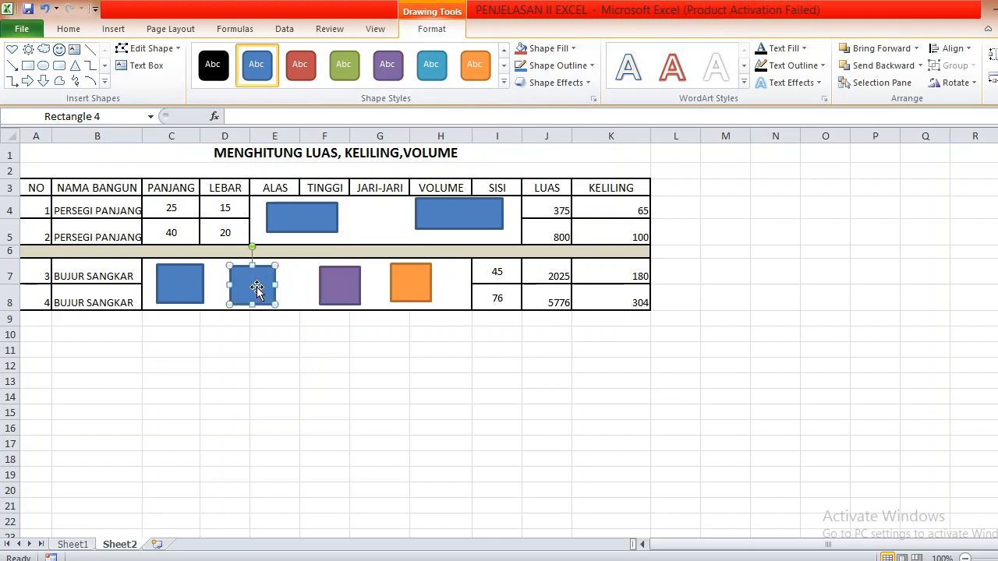
click(301, 71)
click(196, 290)
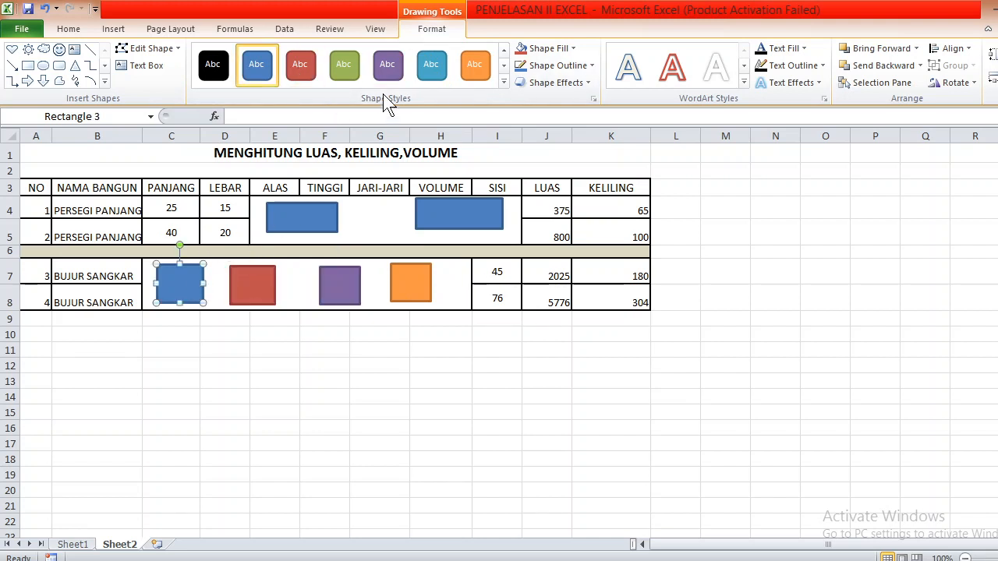
click(421, 75)
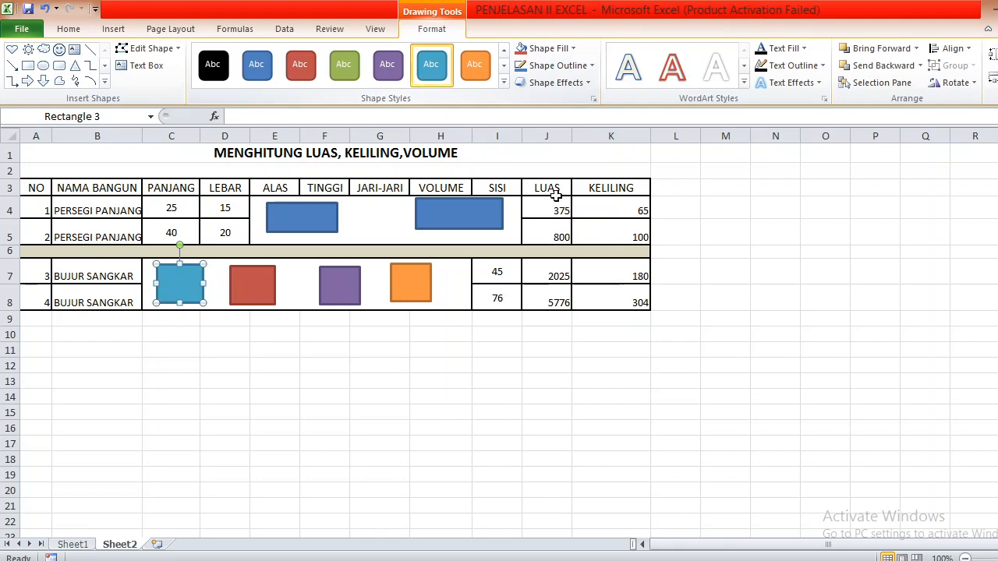
- Move both blue rectangles in the merged area E4:I5 slightly down so they sit more centrally between rows 4 and 5
drag(474, 225, 477, 234)
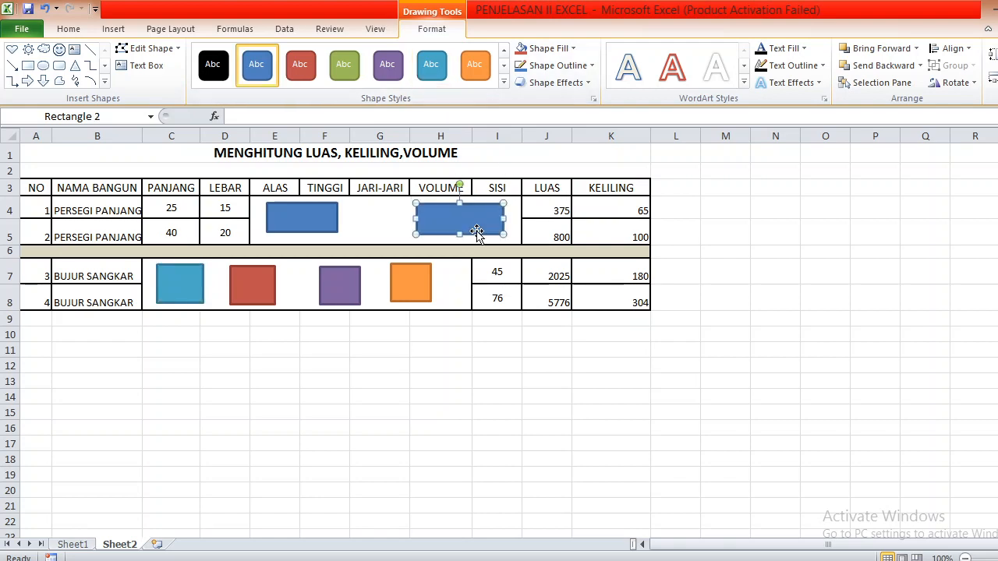
drag(331, 220, 333, 224)
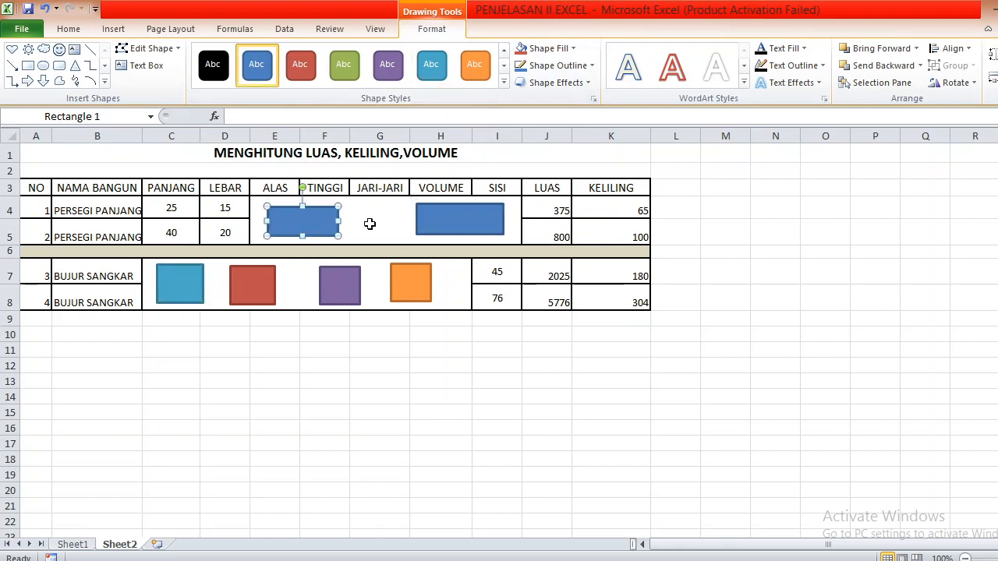
click(649, 264)
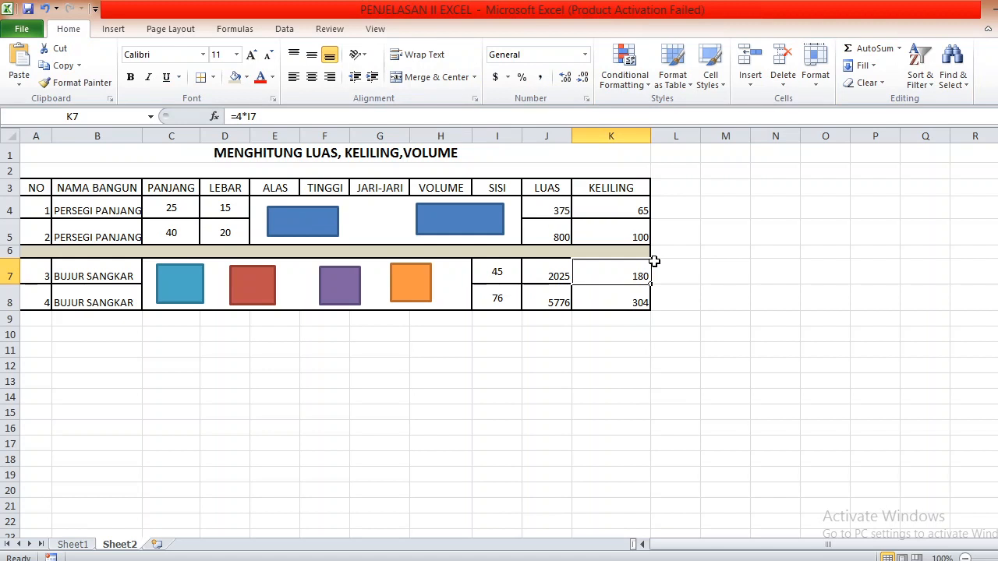
- Widen column B slightly so the PERSEGI PANJANG entries fit inside their cells
click(564, 276)
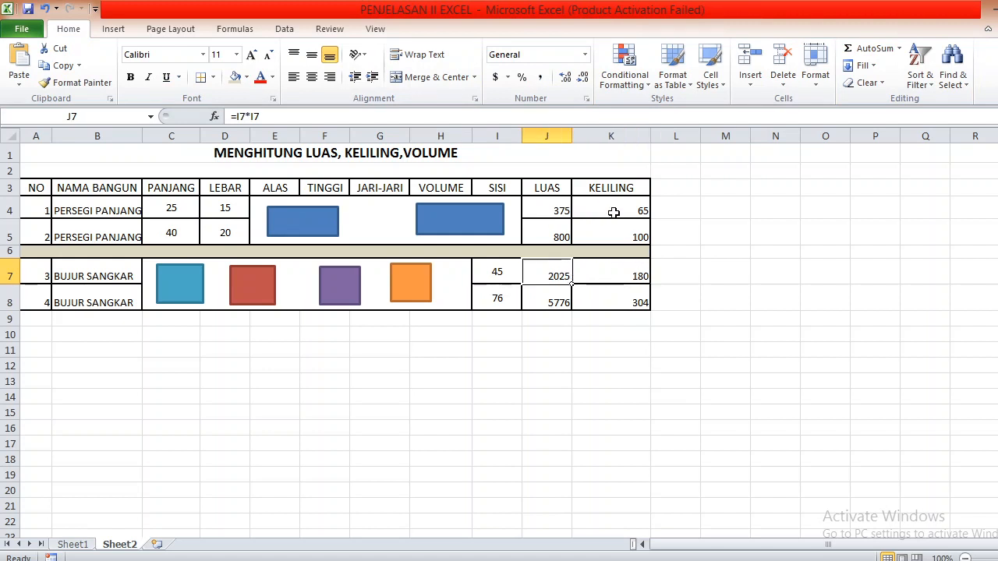
click(609, 208)
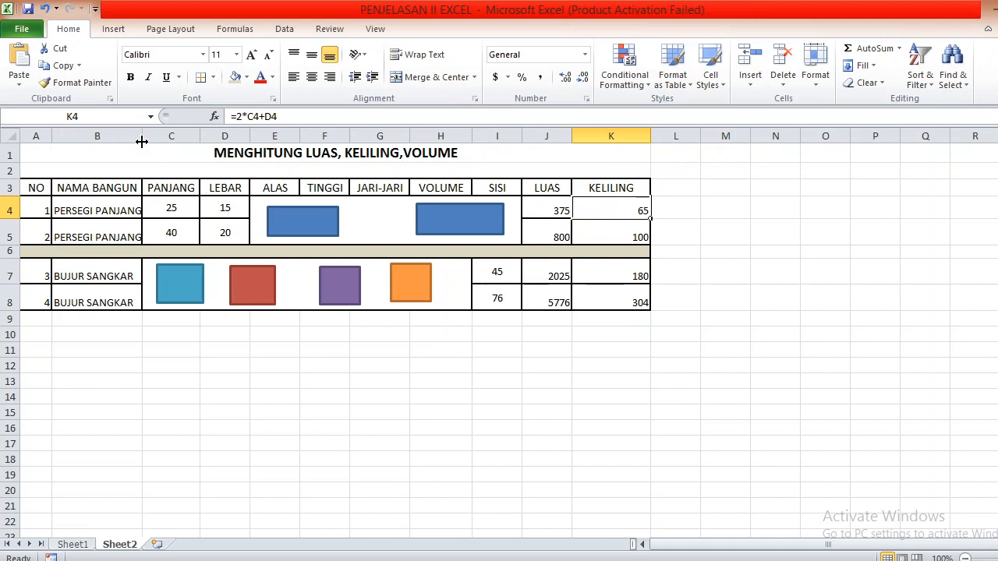
drag(142, 138, 150, 145)
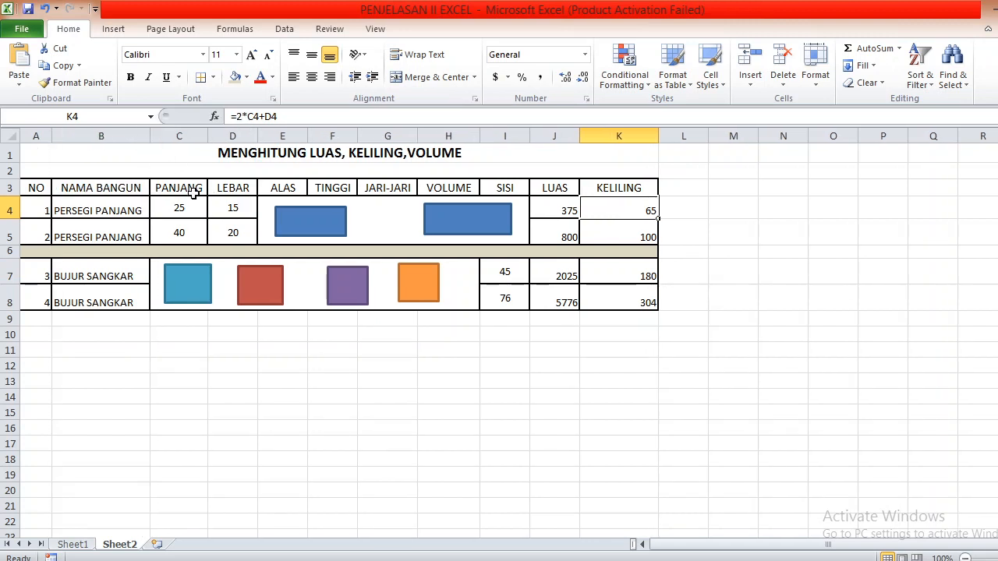
- Review the sales report on Sheet1 and the LUAS and KELILING formulas for the rectangles and squares on Sheet2
click(655, 236)
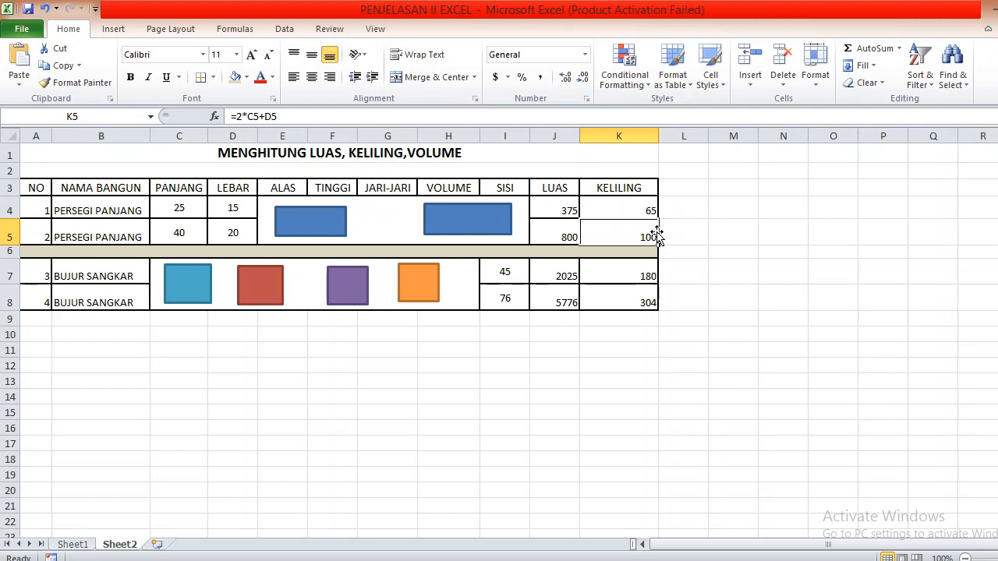
click(87, 543)
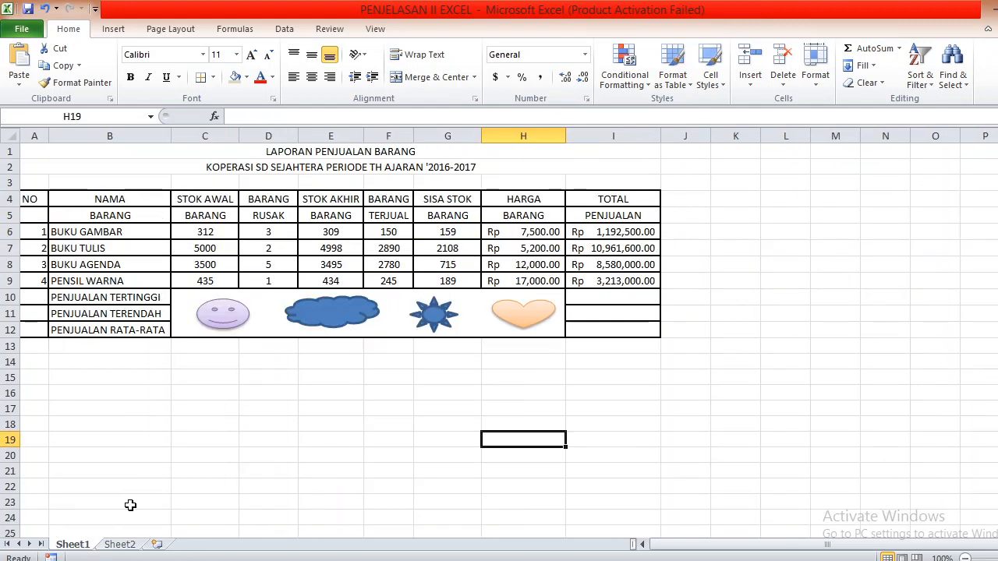
click(125, 544)
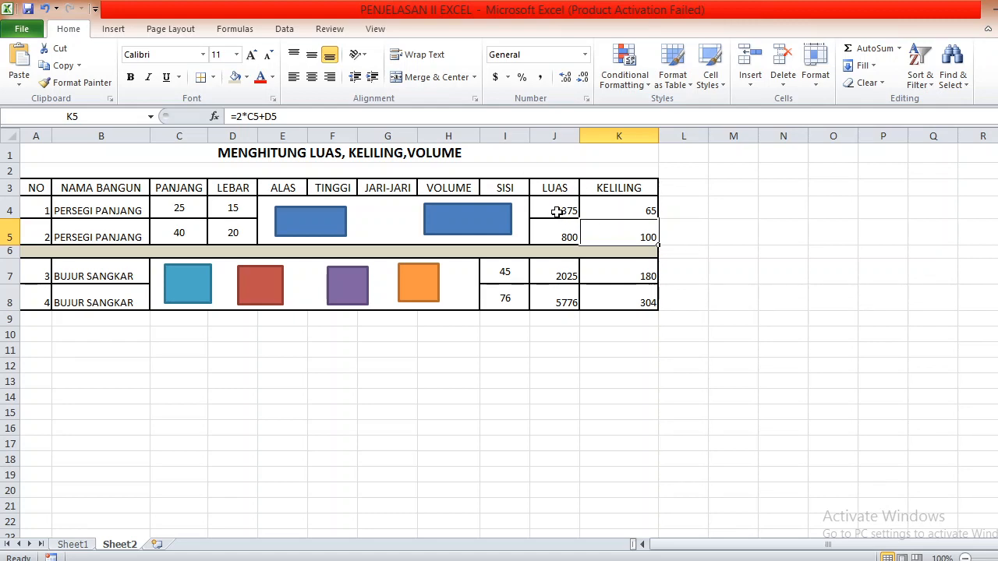
drag(557, 211, 588, 239)
click(620, 236)
click(560, 274)
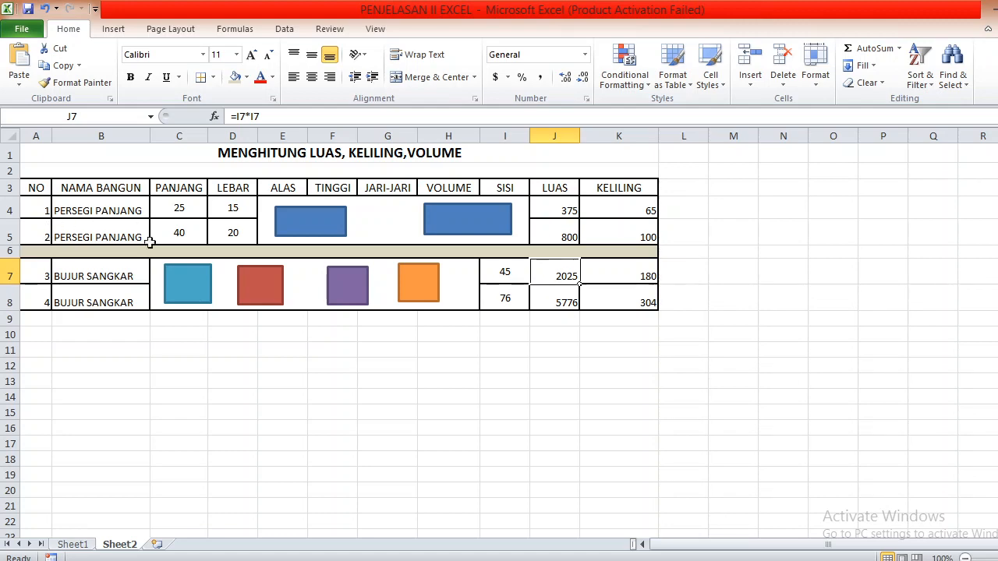
click(608, 290)
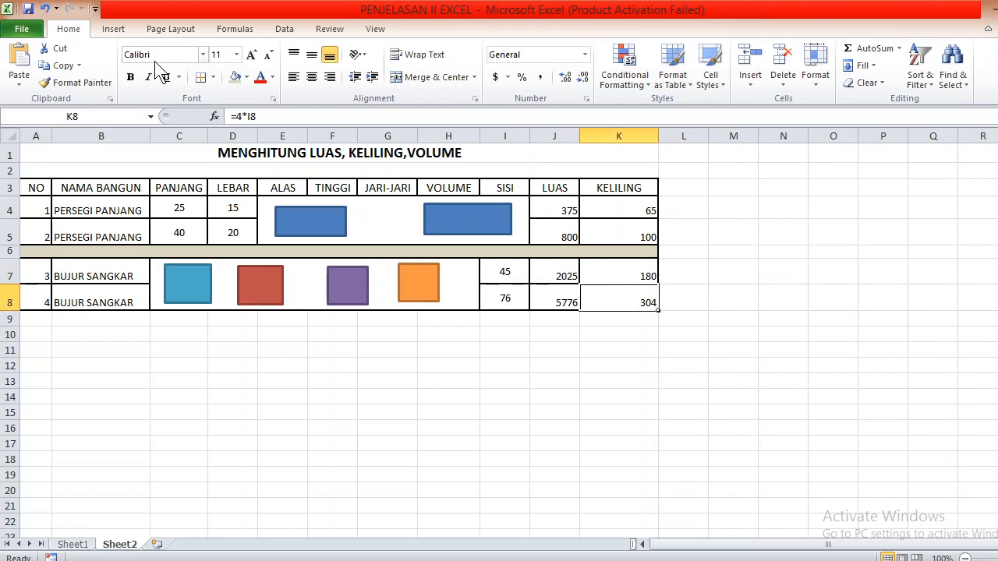
- Save the workbook under its existing name and look over Sheet1 and Sheet2
click(37, 30)
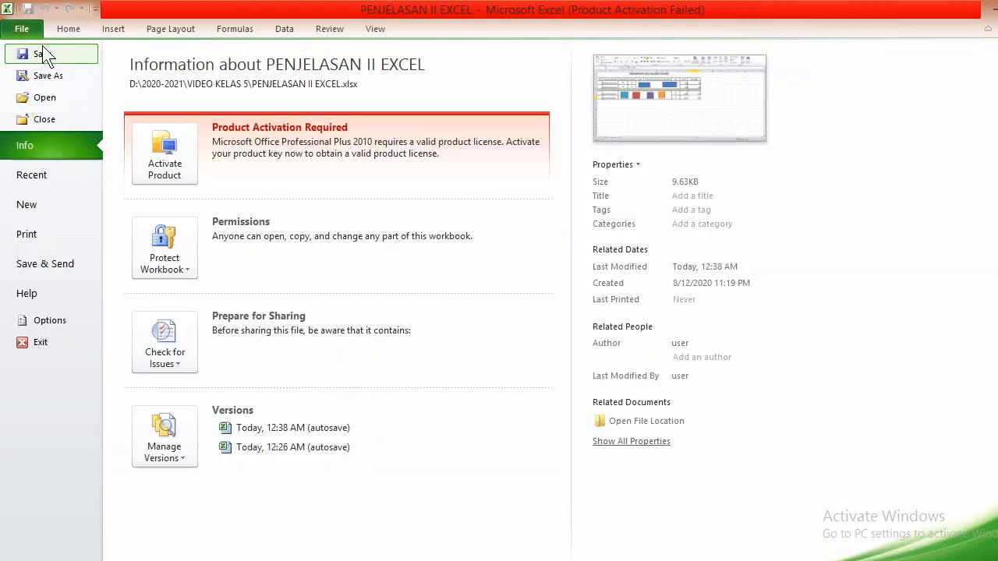
click(44, 53)
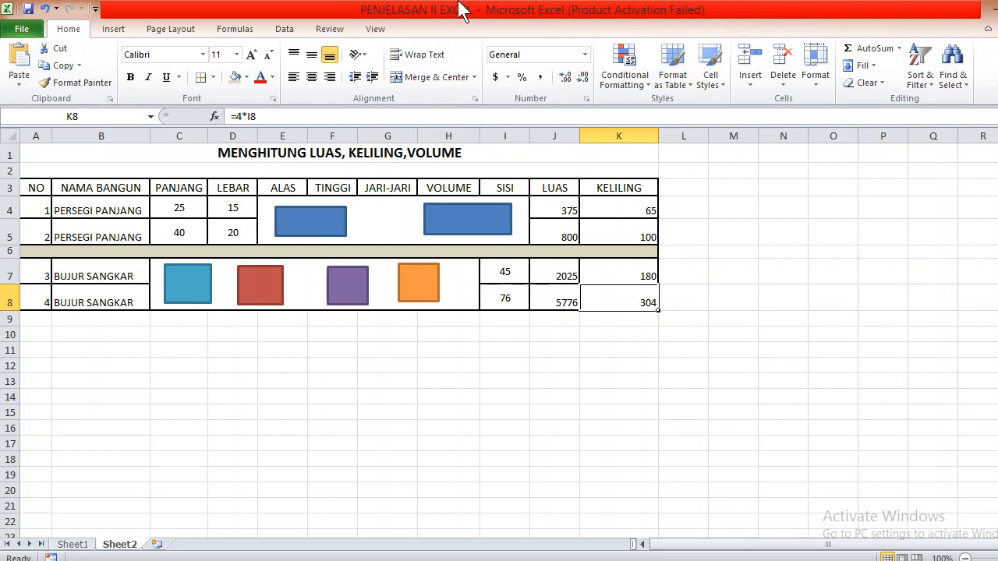
click(78, 545)
click(122, 545)
- Open the PENJELASAN II EXCEL workbook from D:\2020-2021\VIDEO KELAS 5 through File Explorer and dismiss the Office activation wizard
key(super+d)
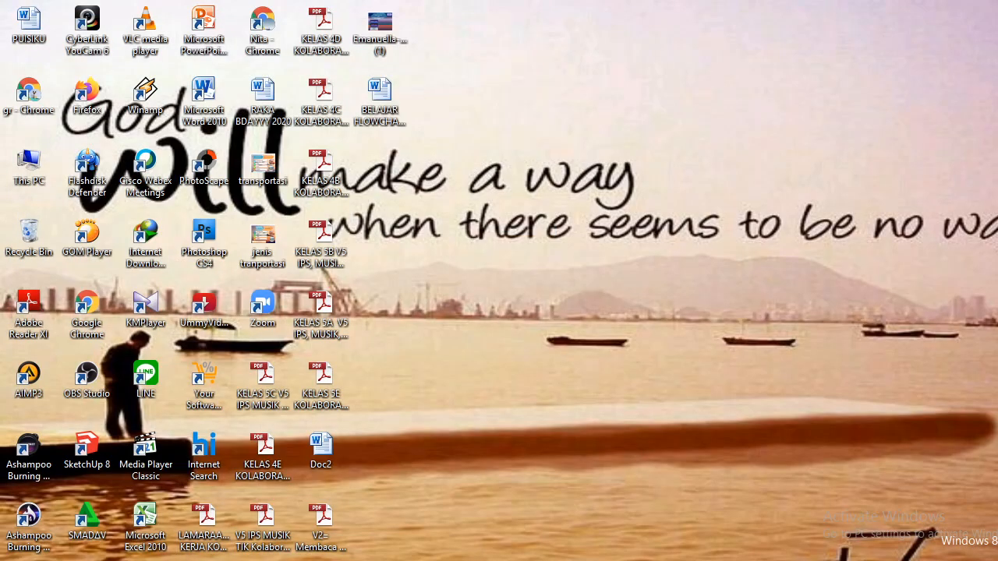
key(super+e)
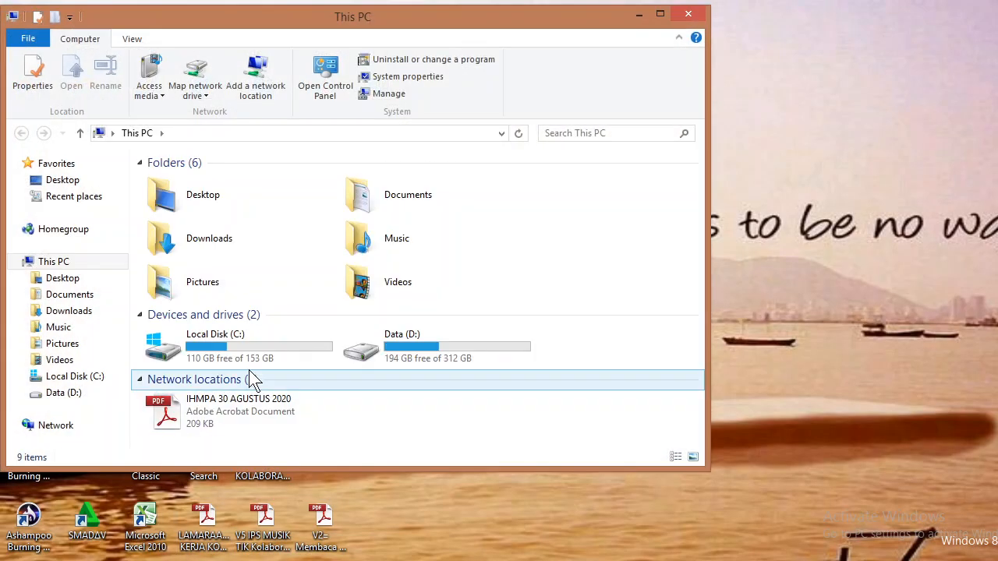
double_click(429, 356)
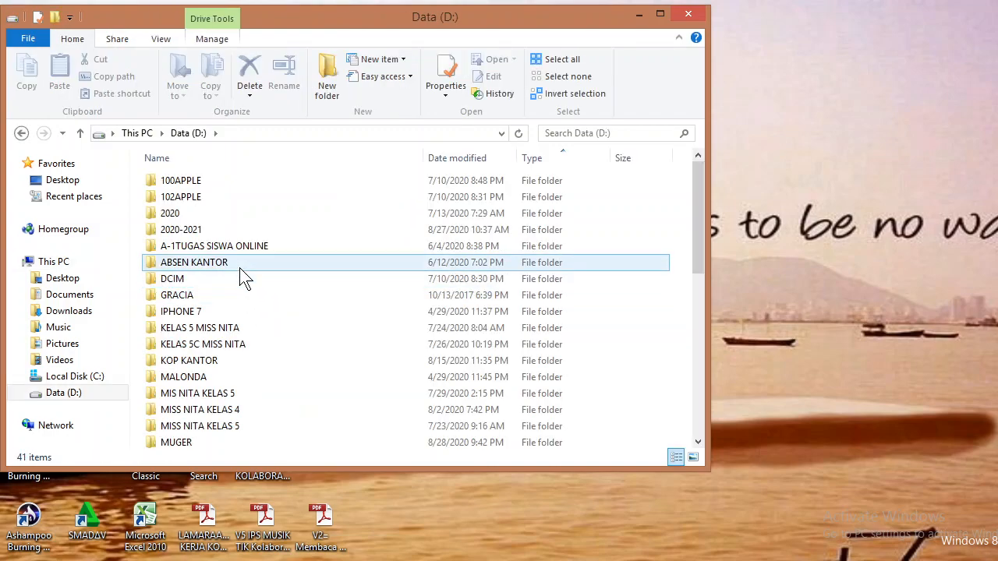
click(225, 232)
double_click(224, 232)
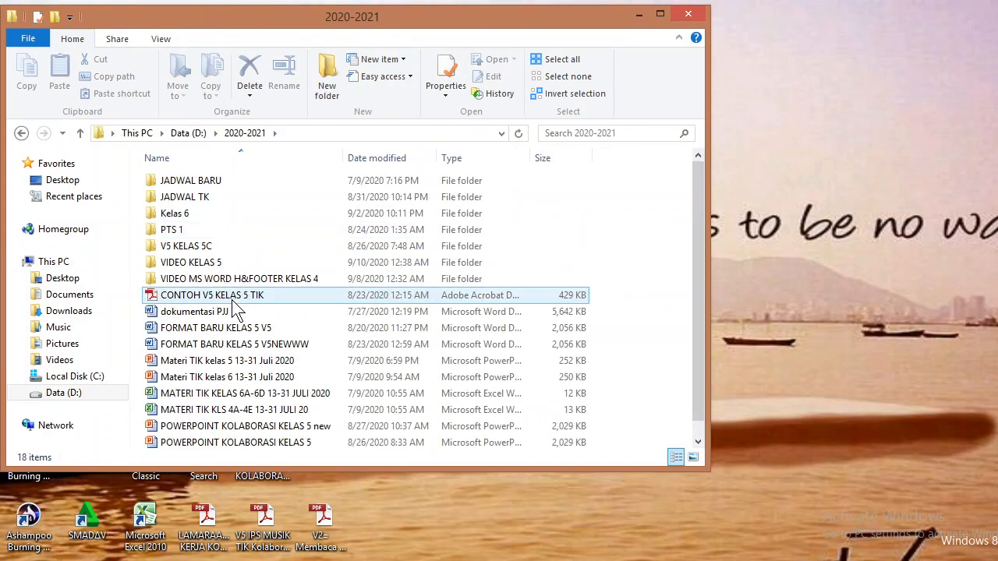
double_click(232, 266)
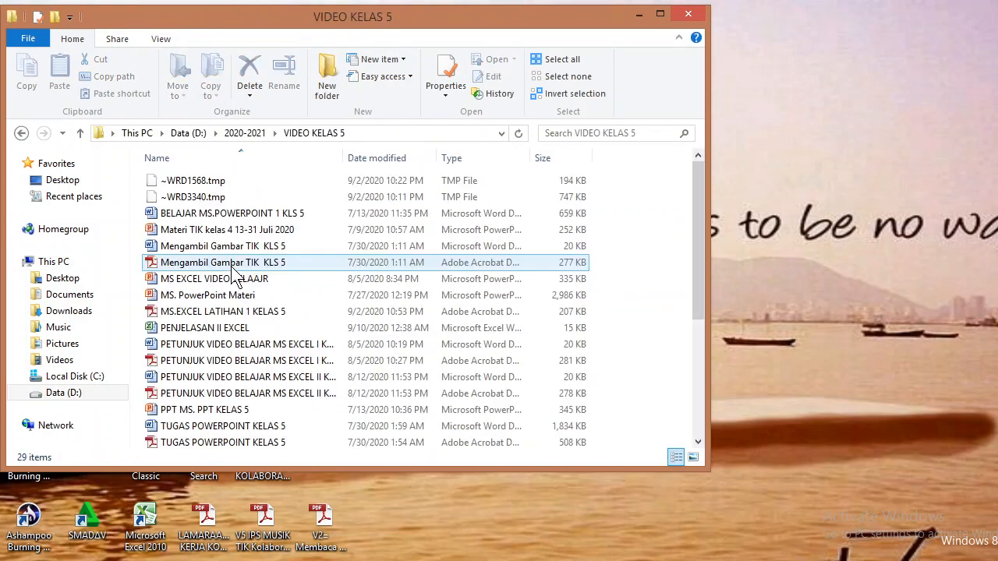
double_click(266, 331)
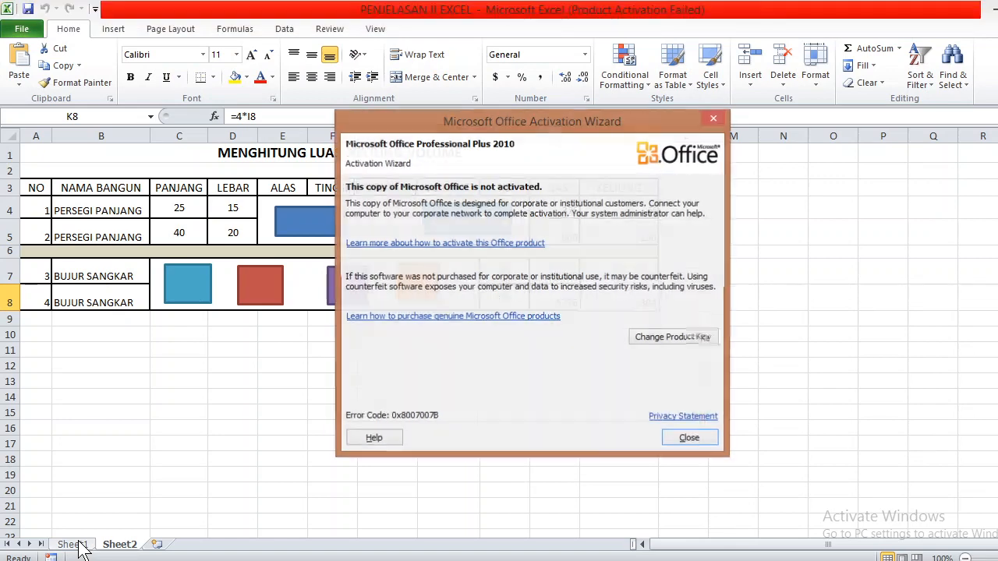
click(676, 446)
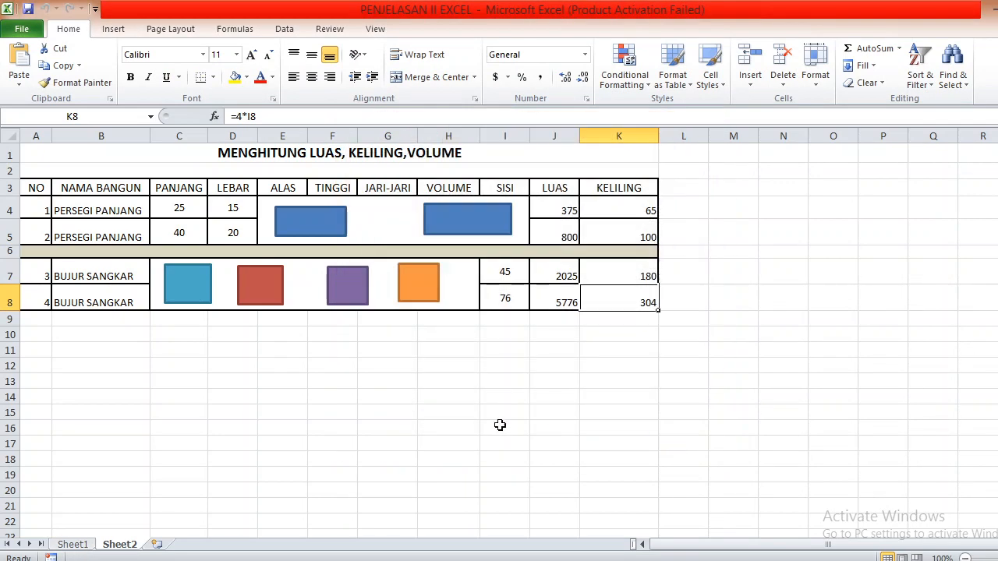
- Check both worksheets and rename Sheet1, which holds the sales report, as LATIHAN 1
click(72, 545)
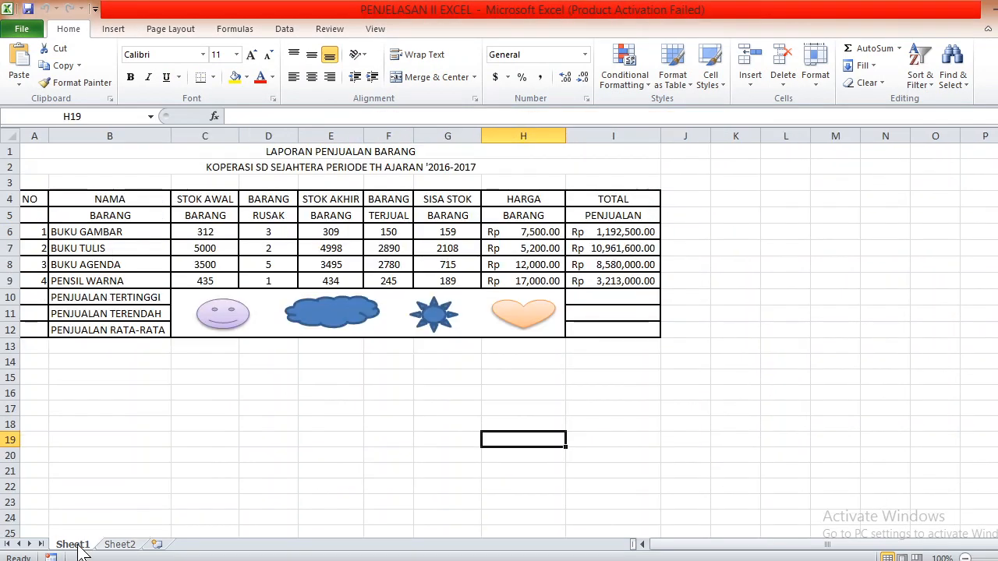
click(127, 548)
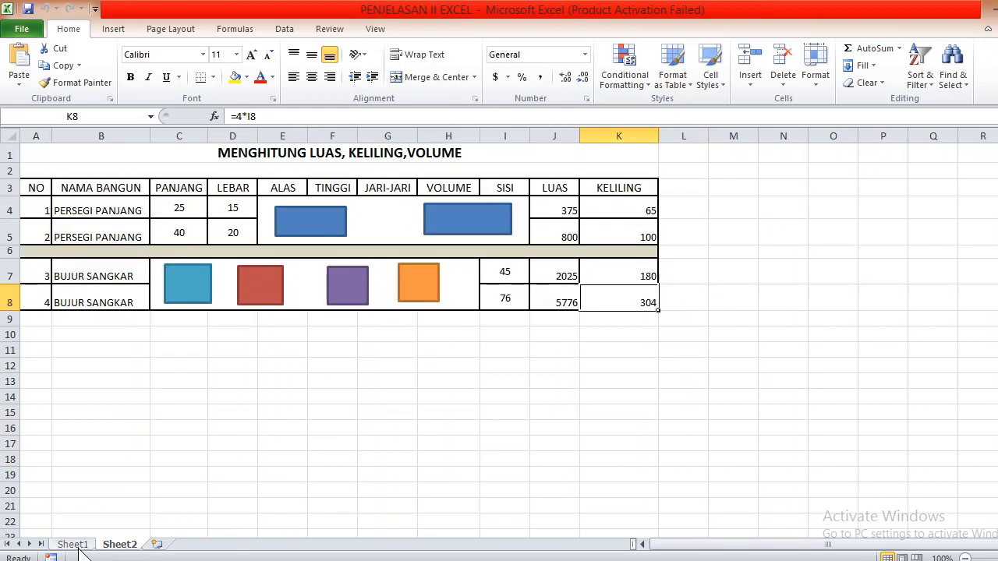
click(78, 548)
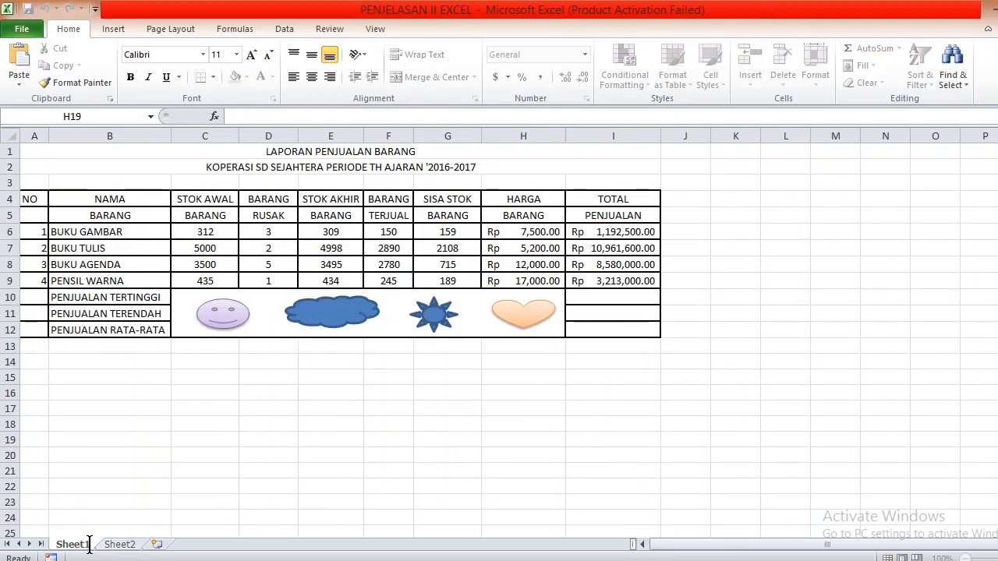
double_click(83, 546)
text(LATIHAN 1)
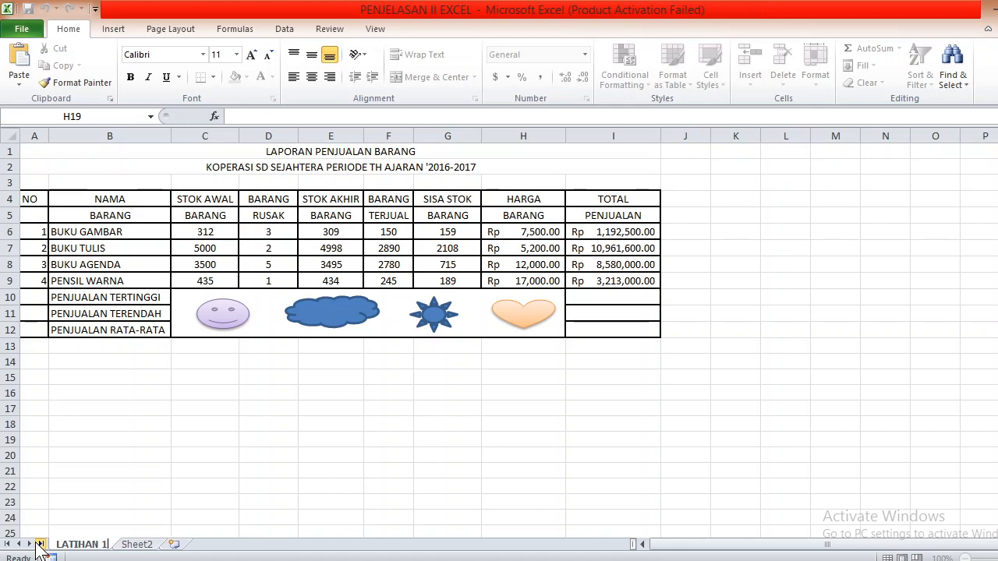
- Rename Sheet2, which holds the area and perimeter table, as LATIHAN 2
click(134, 547)
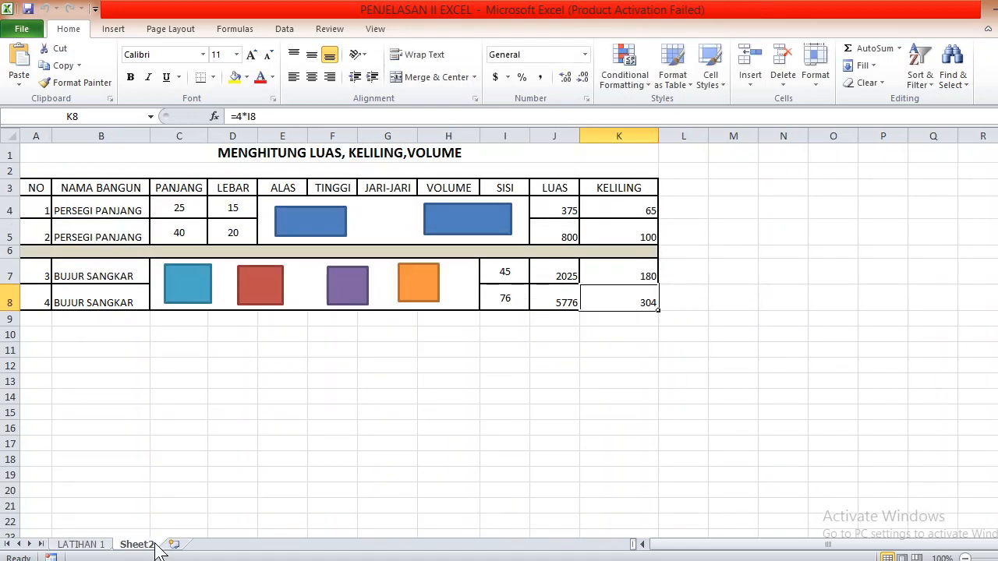
double_click(137, 545)
text(LATIHAN)
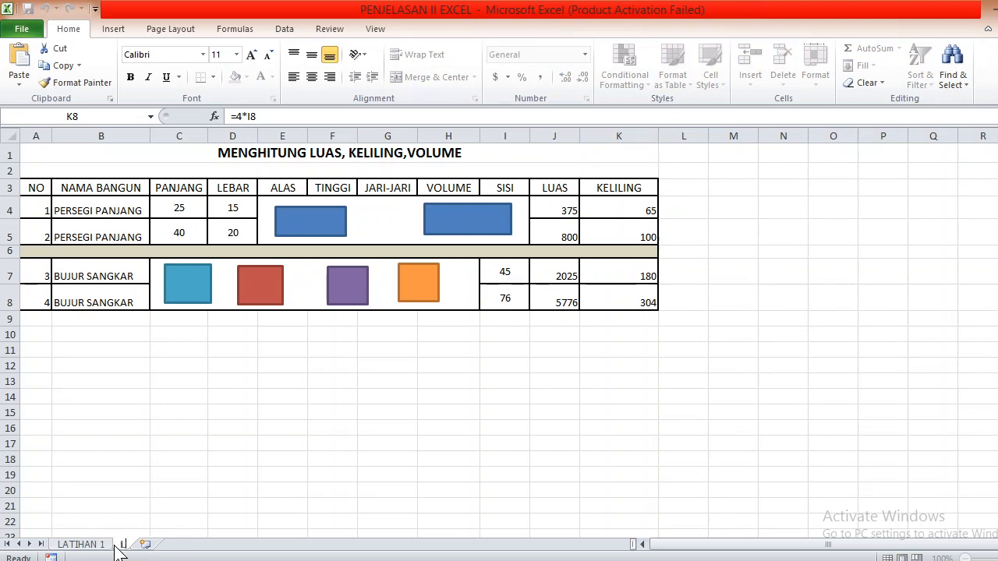
text( 2)
key(Return)
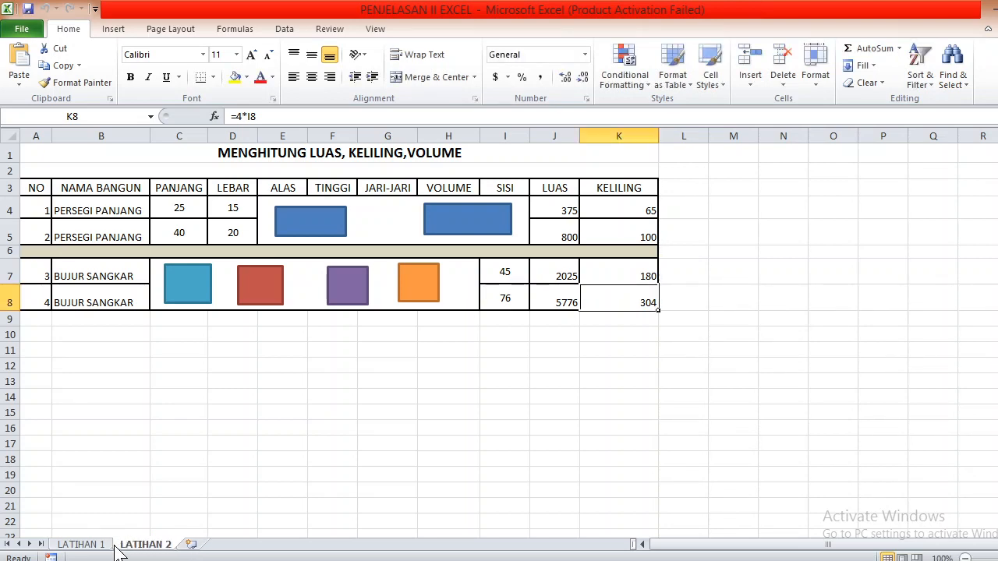
click(421, 431)
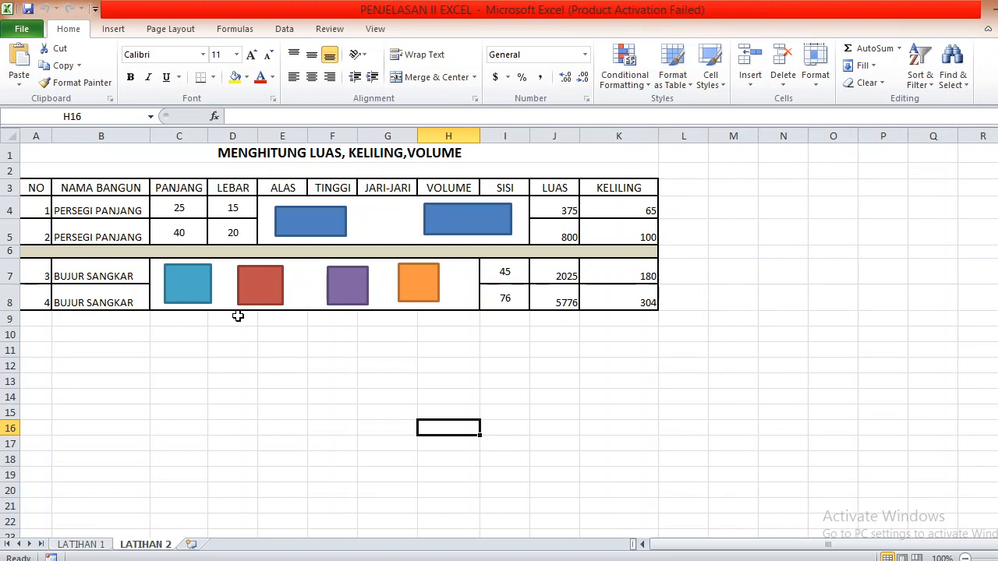
click(538, 303)
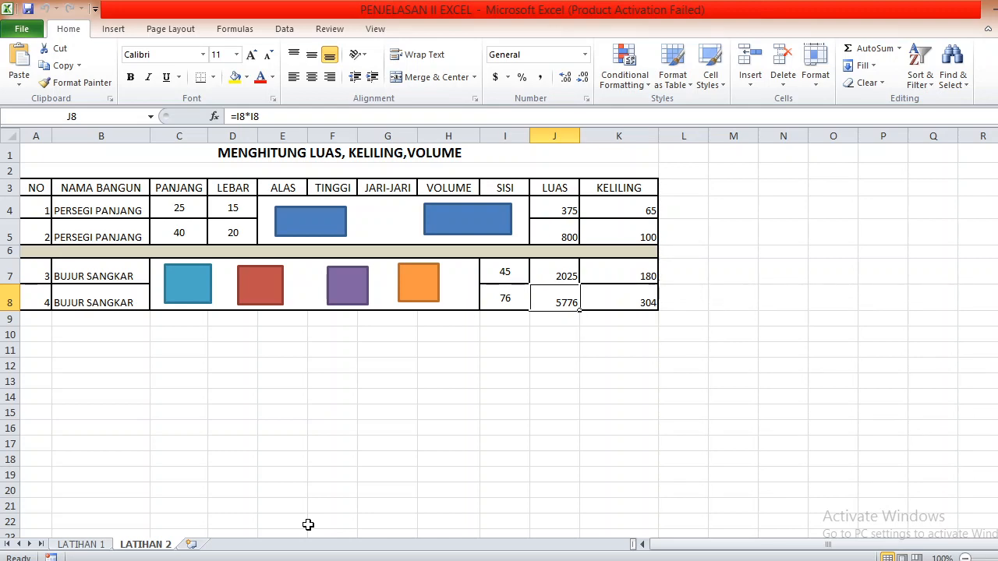
click(298, 560)
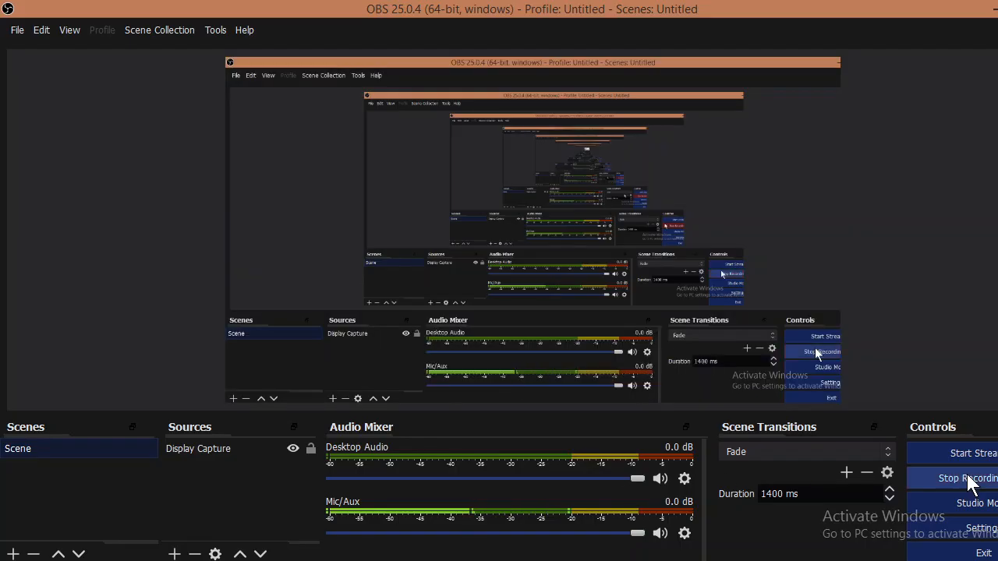